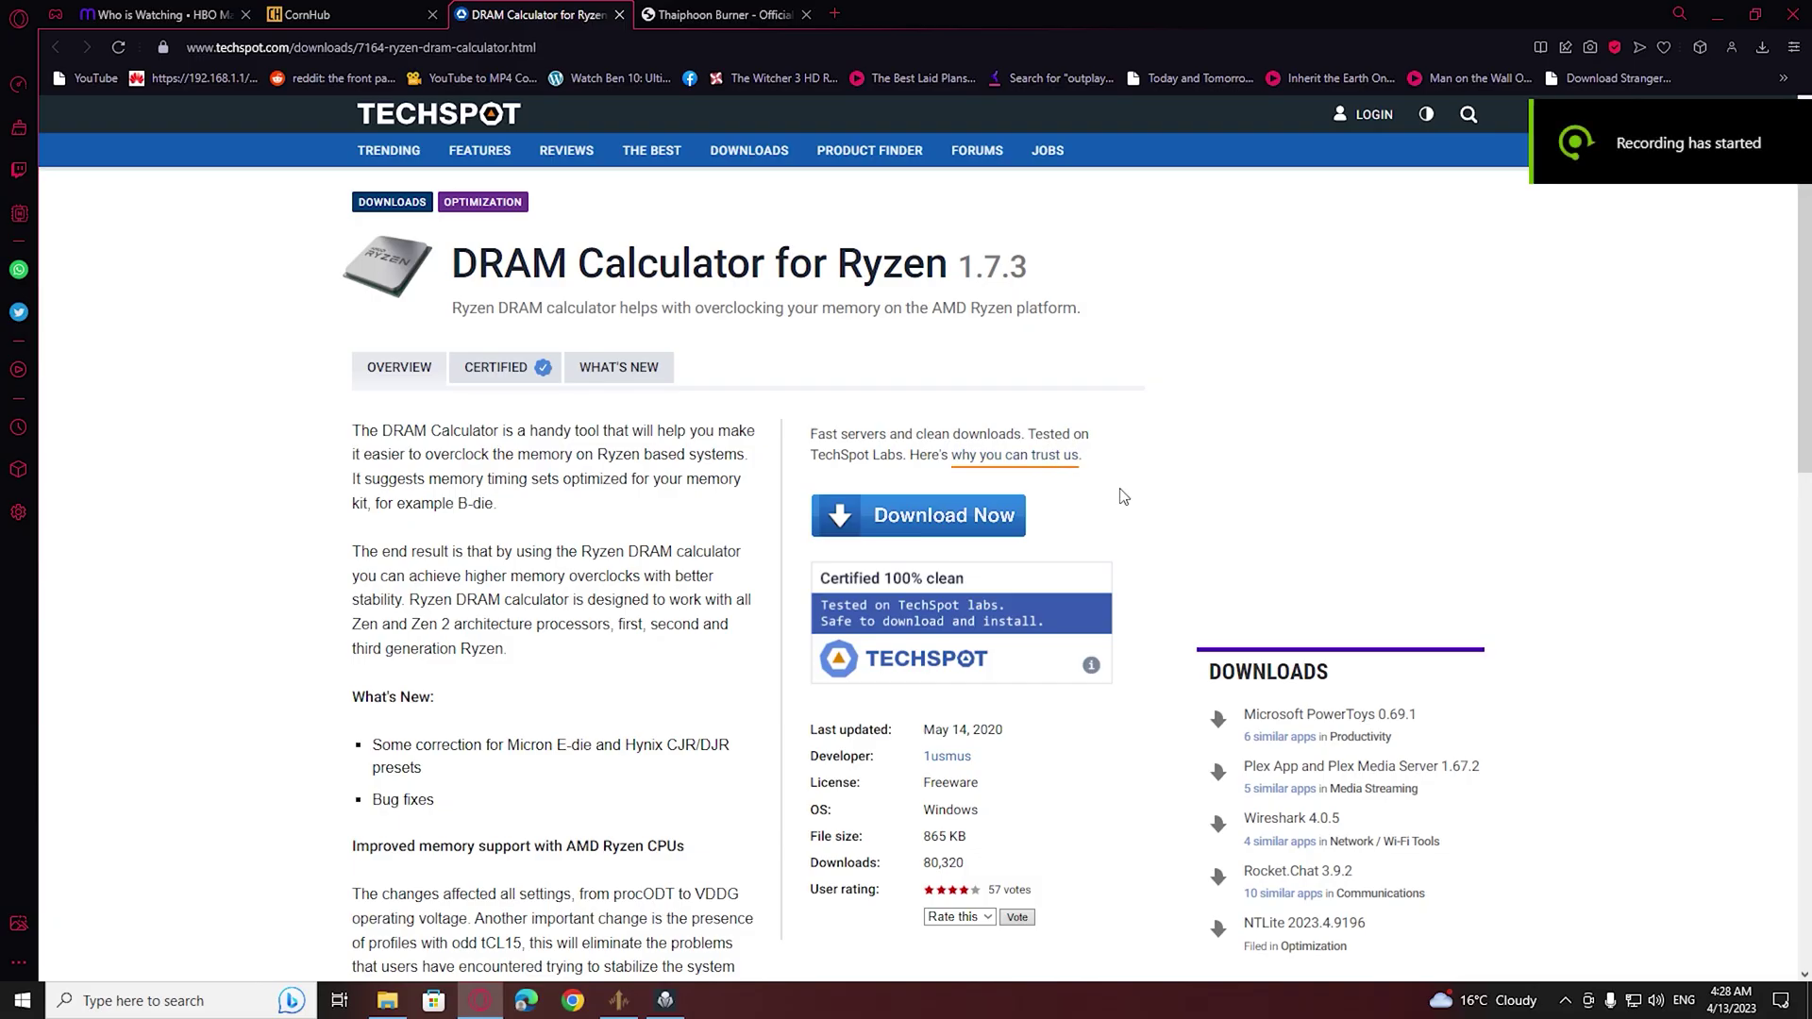
Download the DRAM Calculator for Ryzen 1.7.3 zip from TechSpot and the free Thaiphoon Burner zip
click(923, 518)
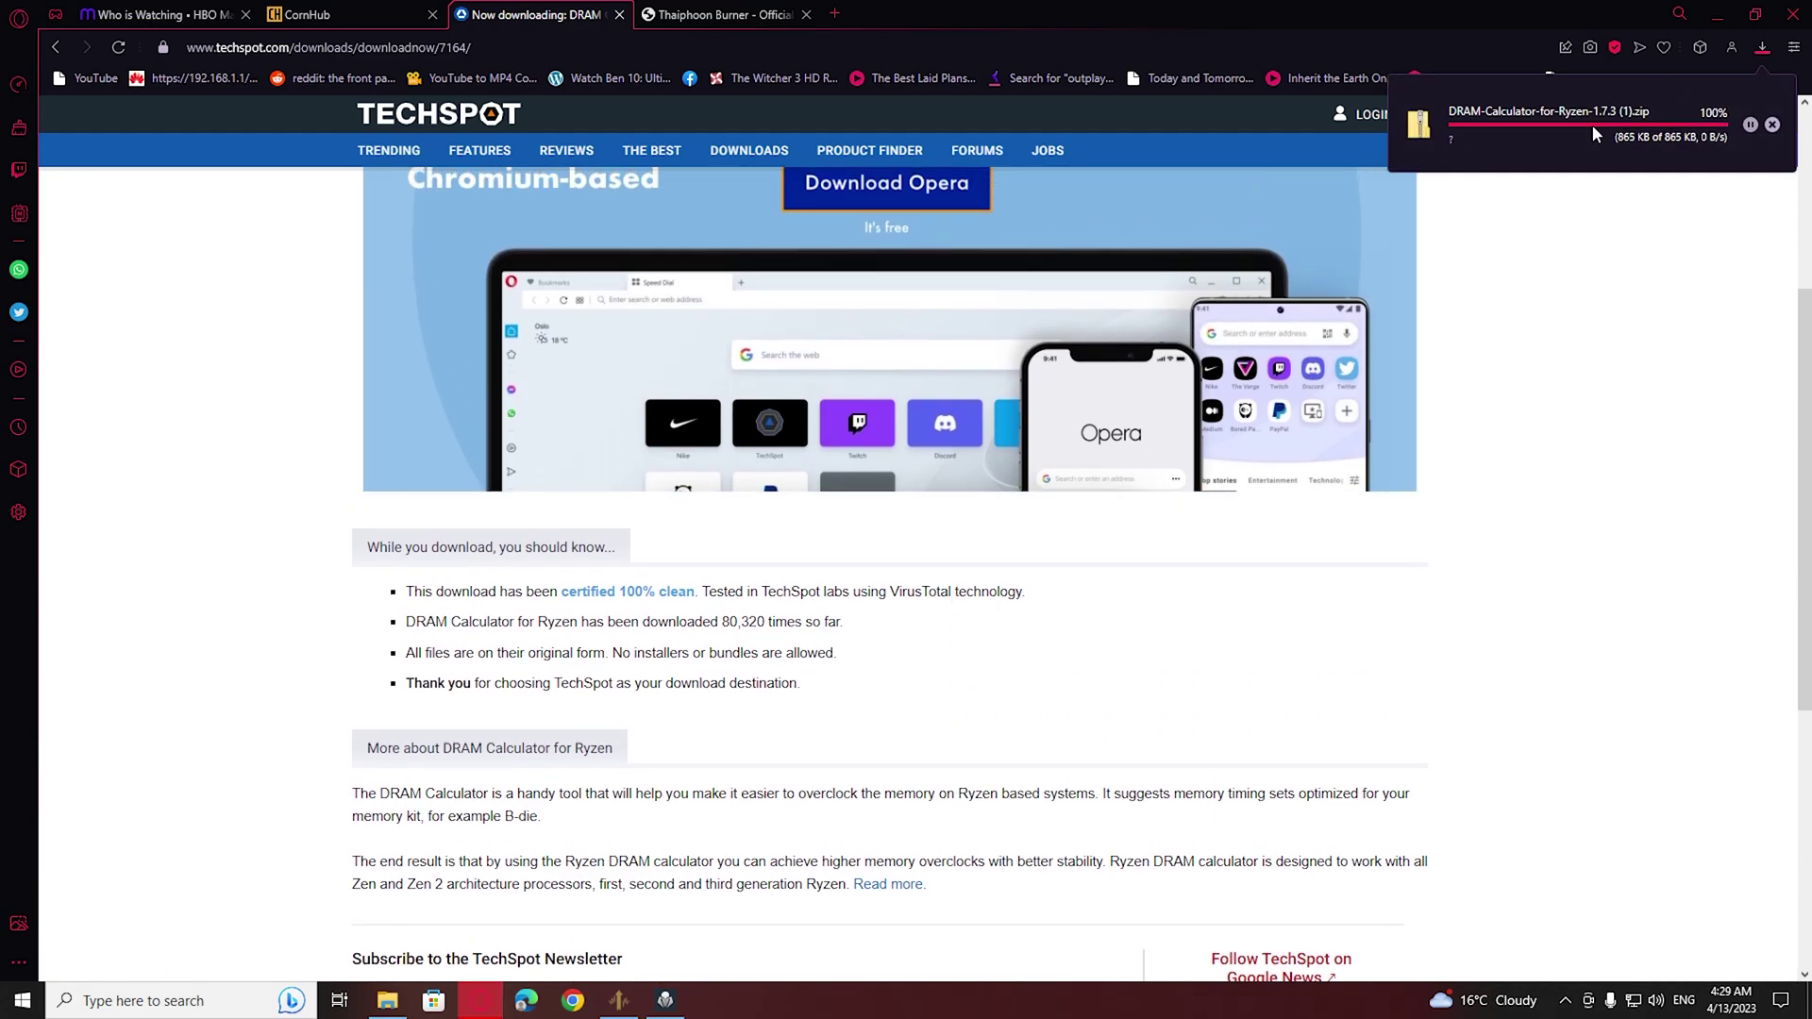
click(701, 13)
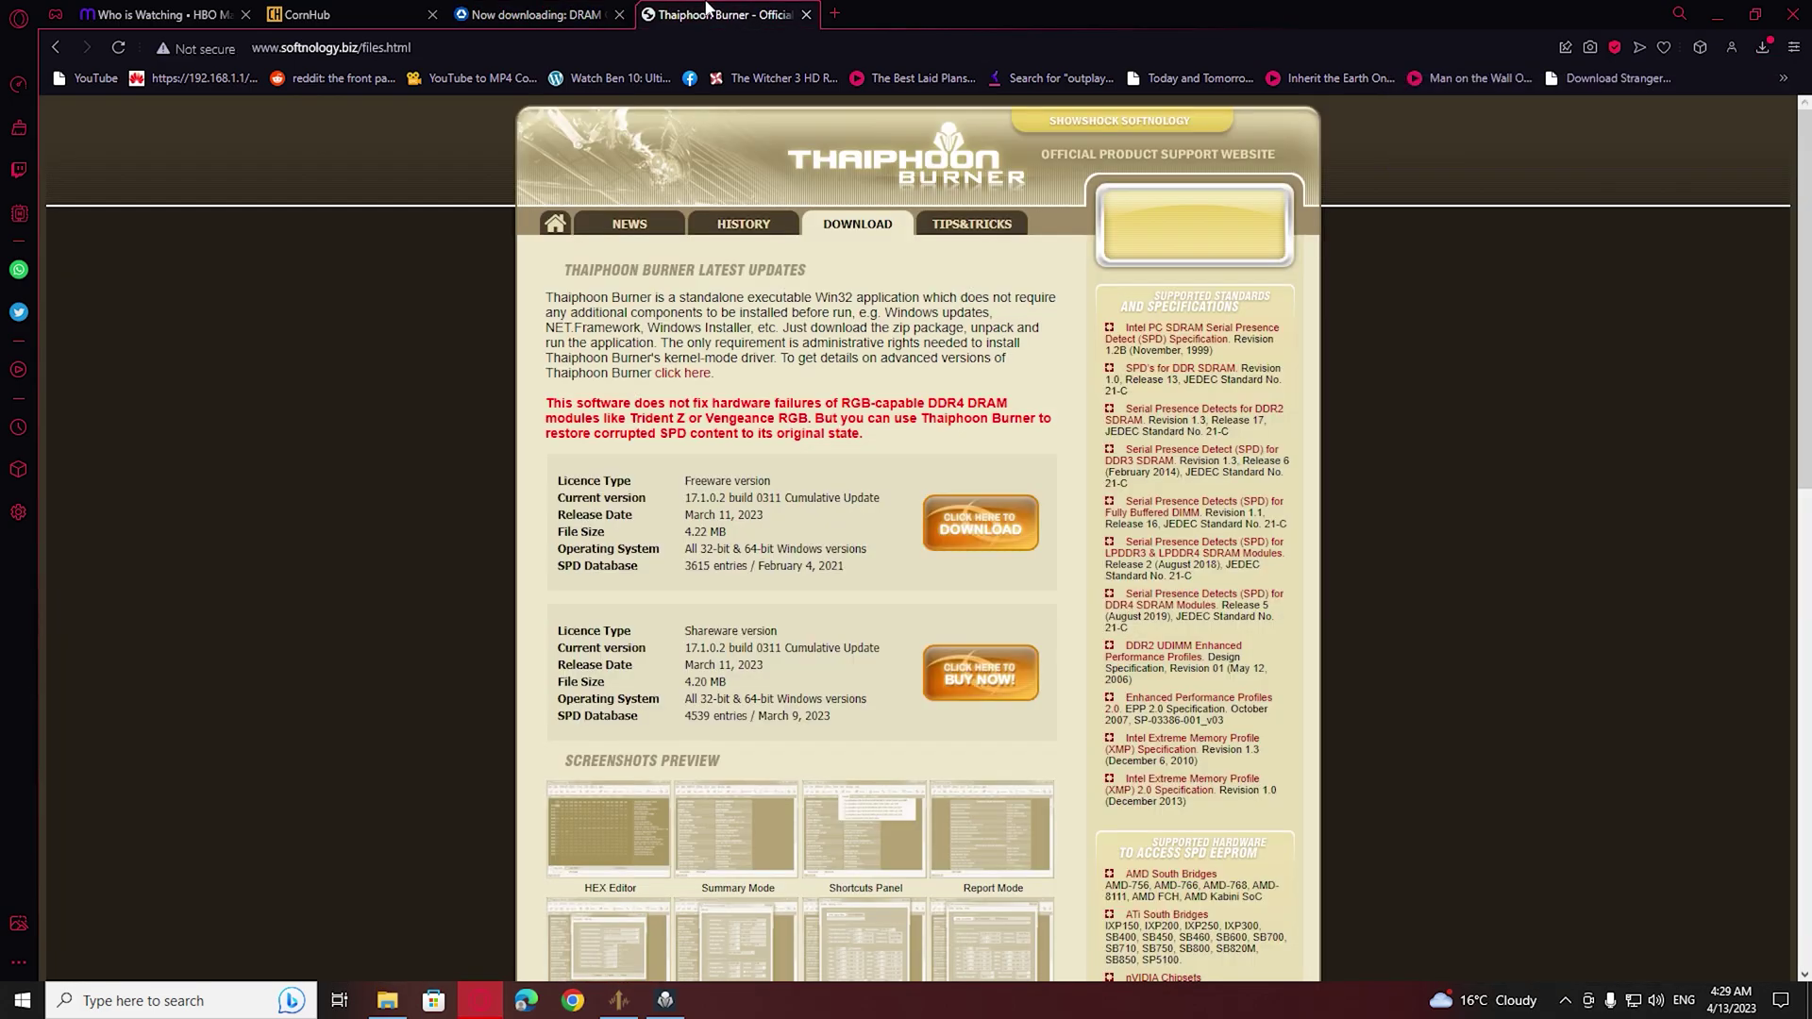
click(1008, 525)
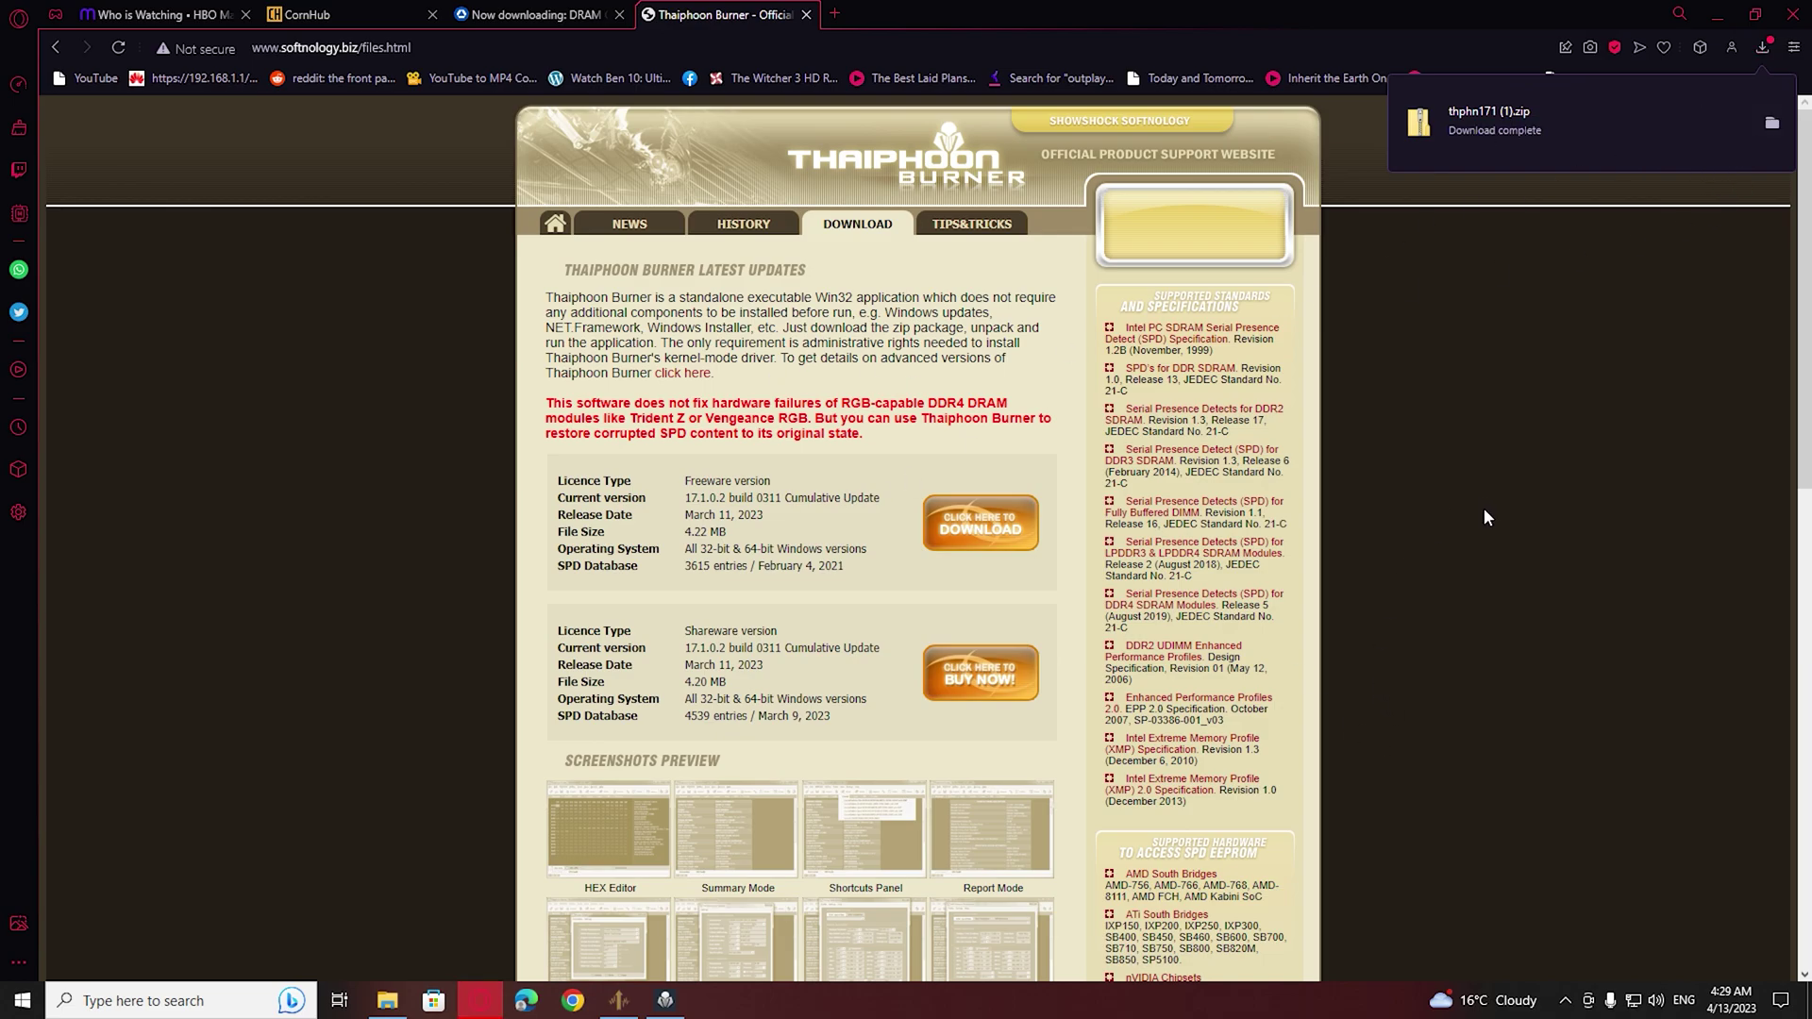
Point the thphn171 (1) archive's extraction at the Desktop Thaiphoon folder, then cancel it
click(1776, 117)
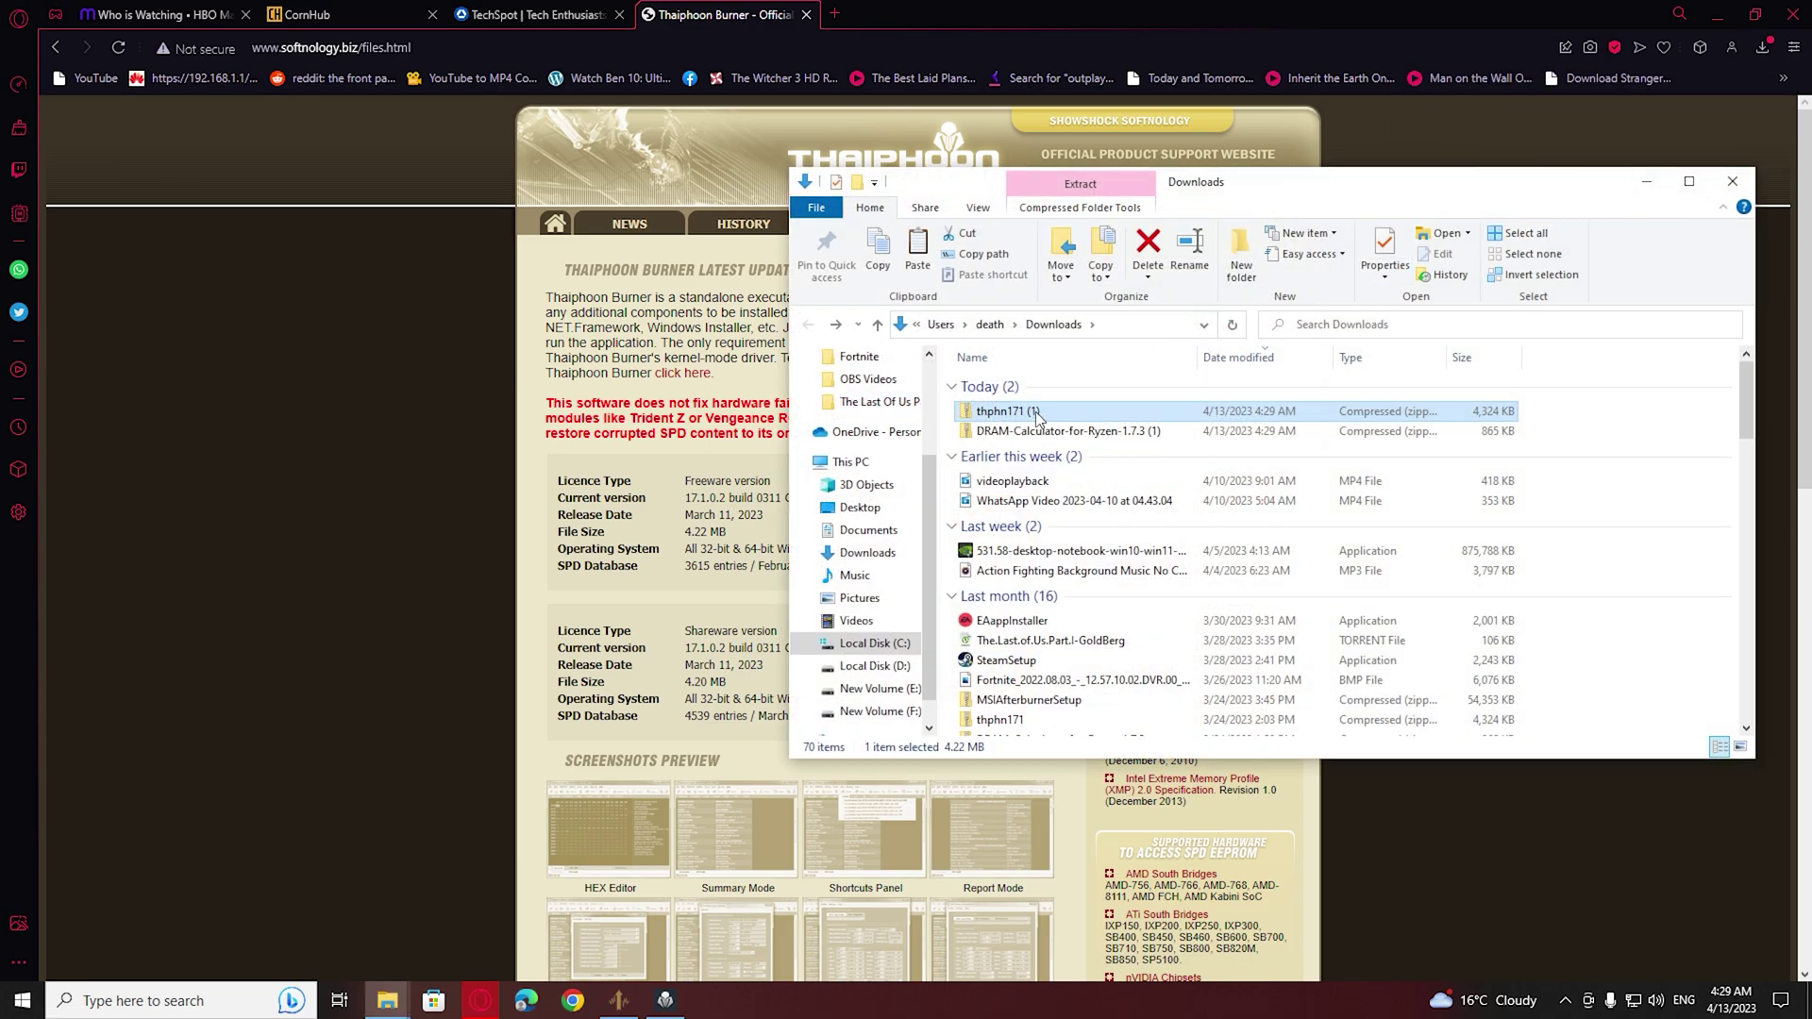
right_click(1036, 413)
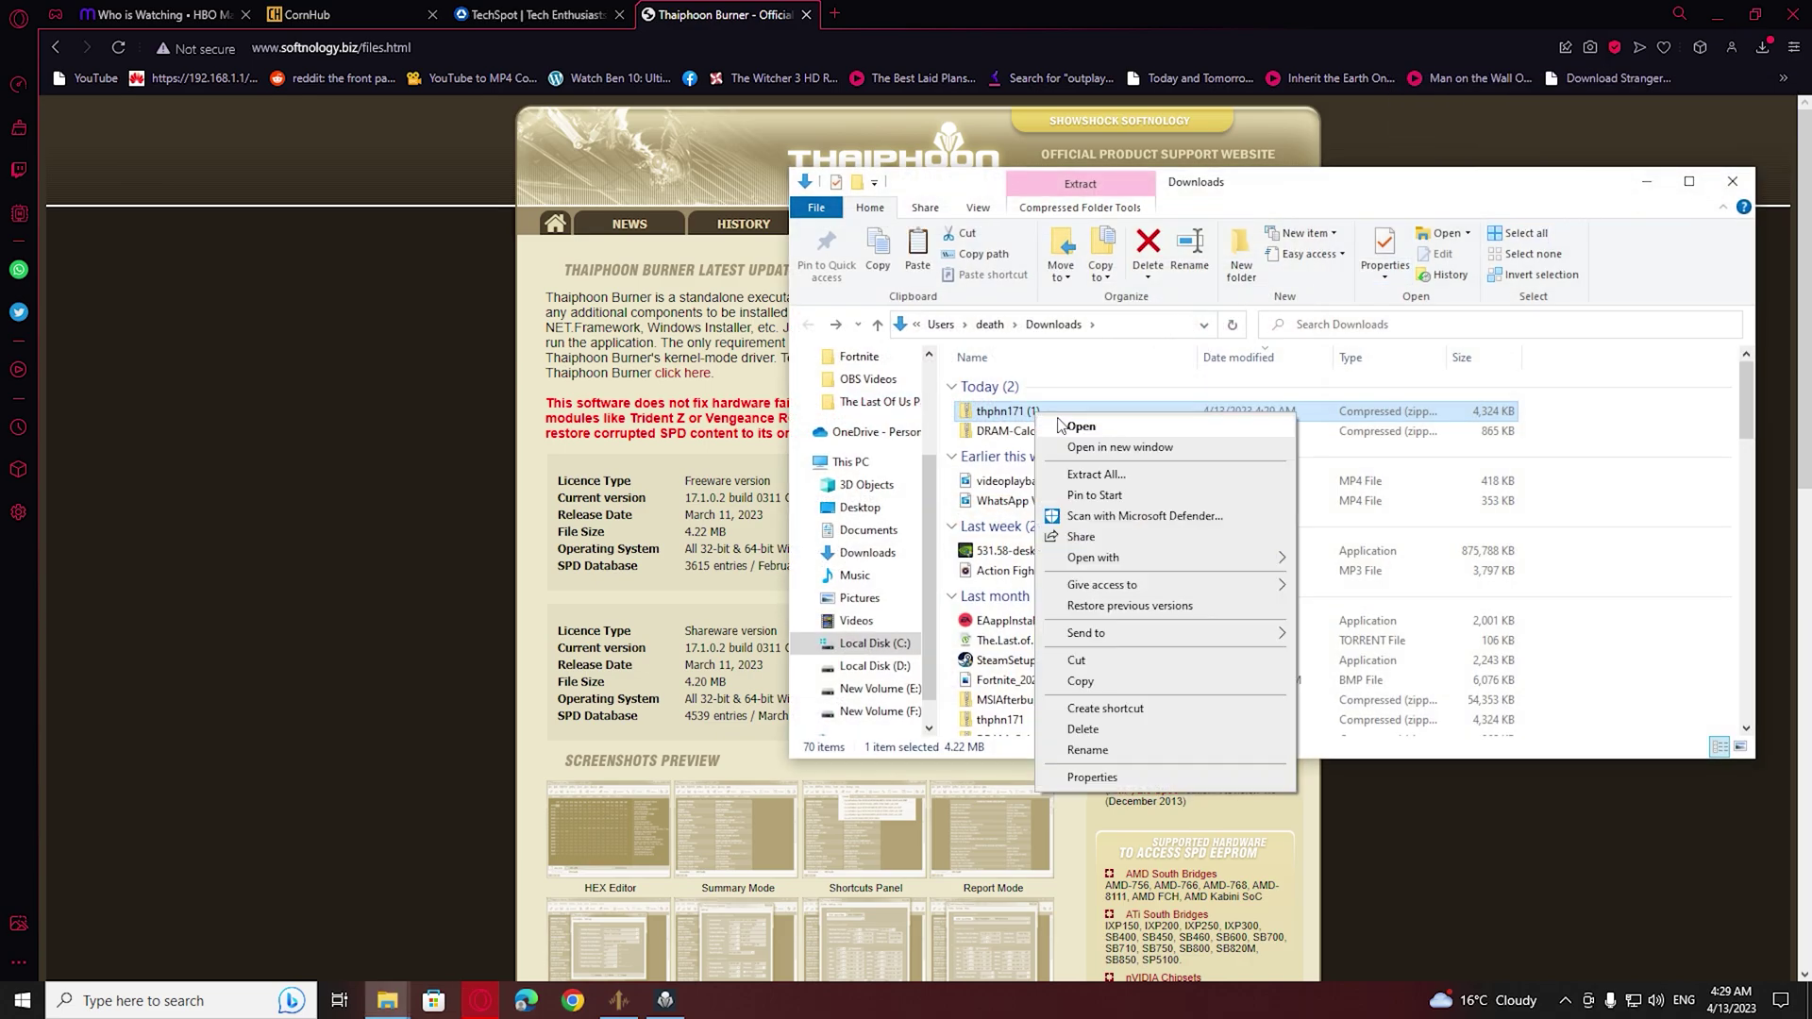
click(1179, 474)
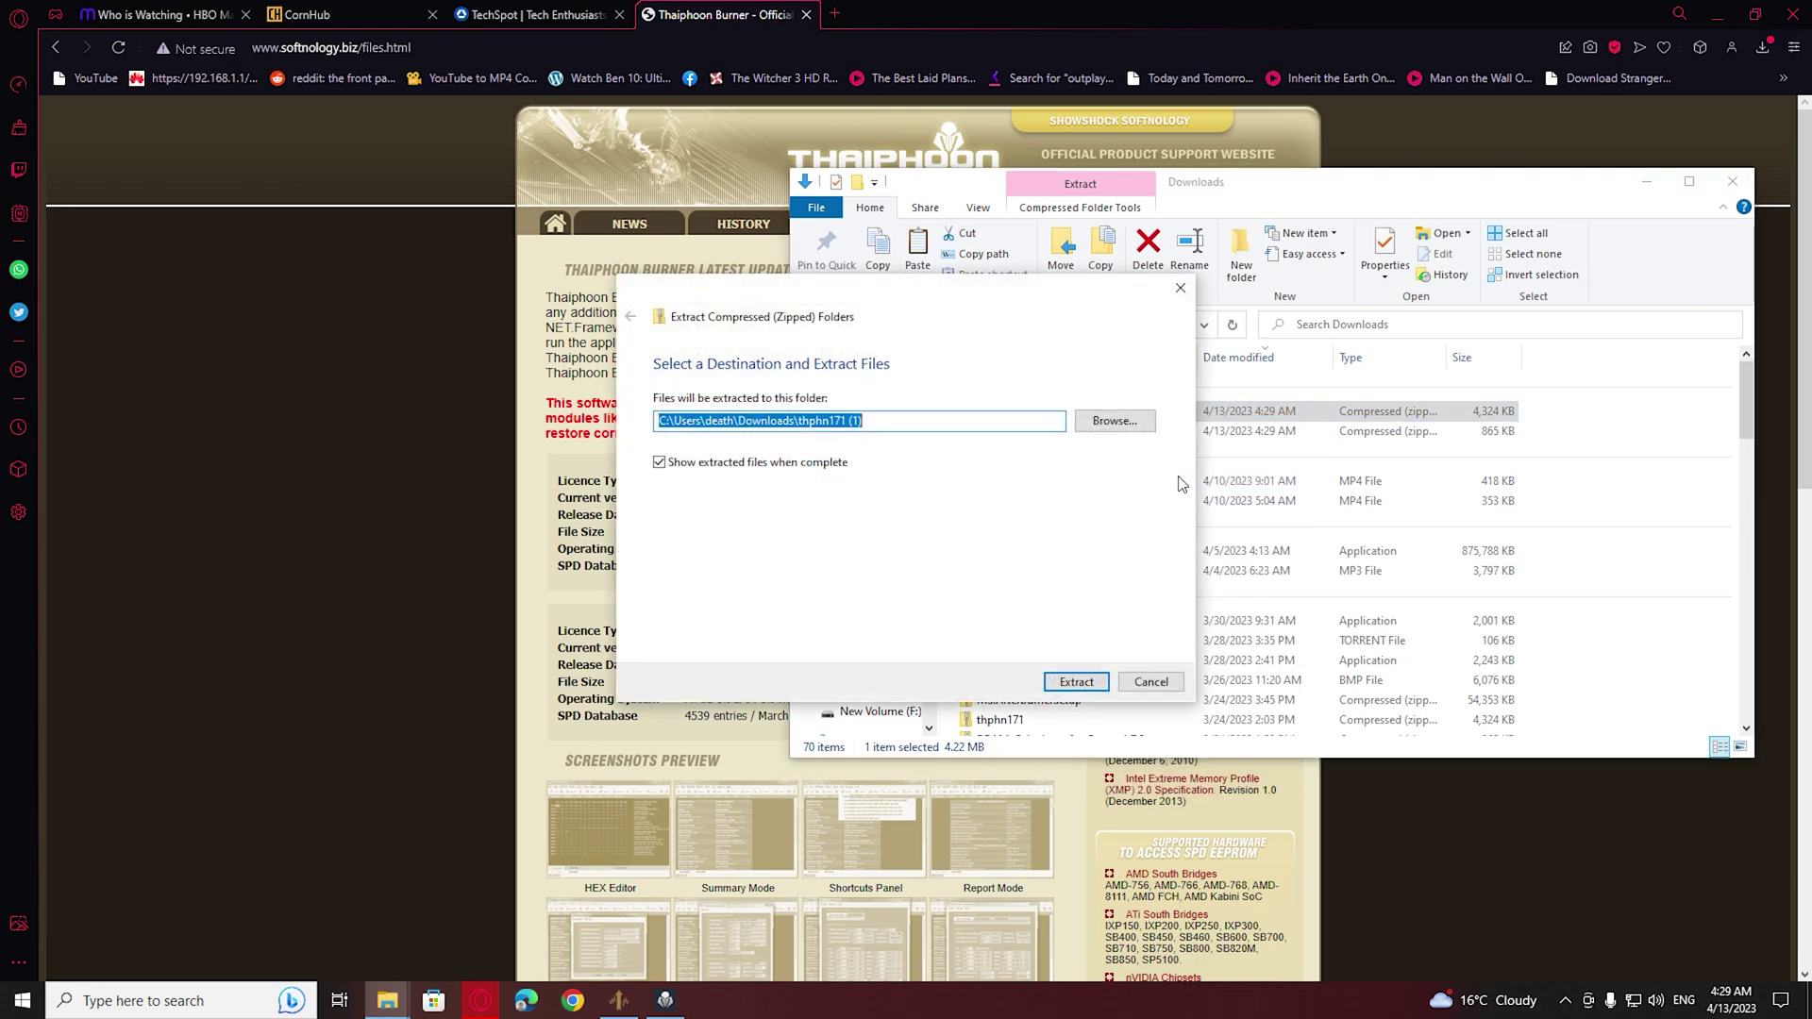
click(1113, 420)
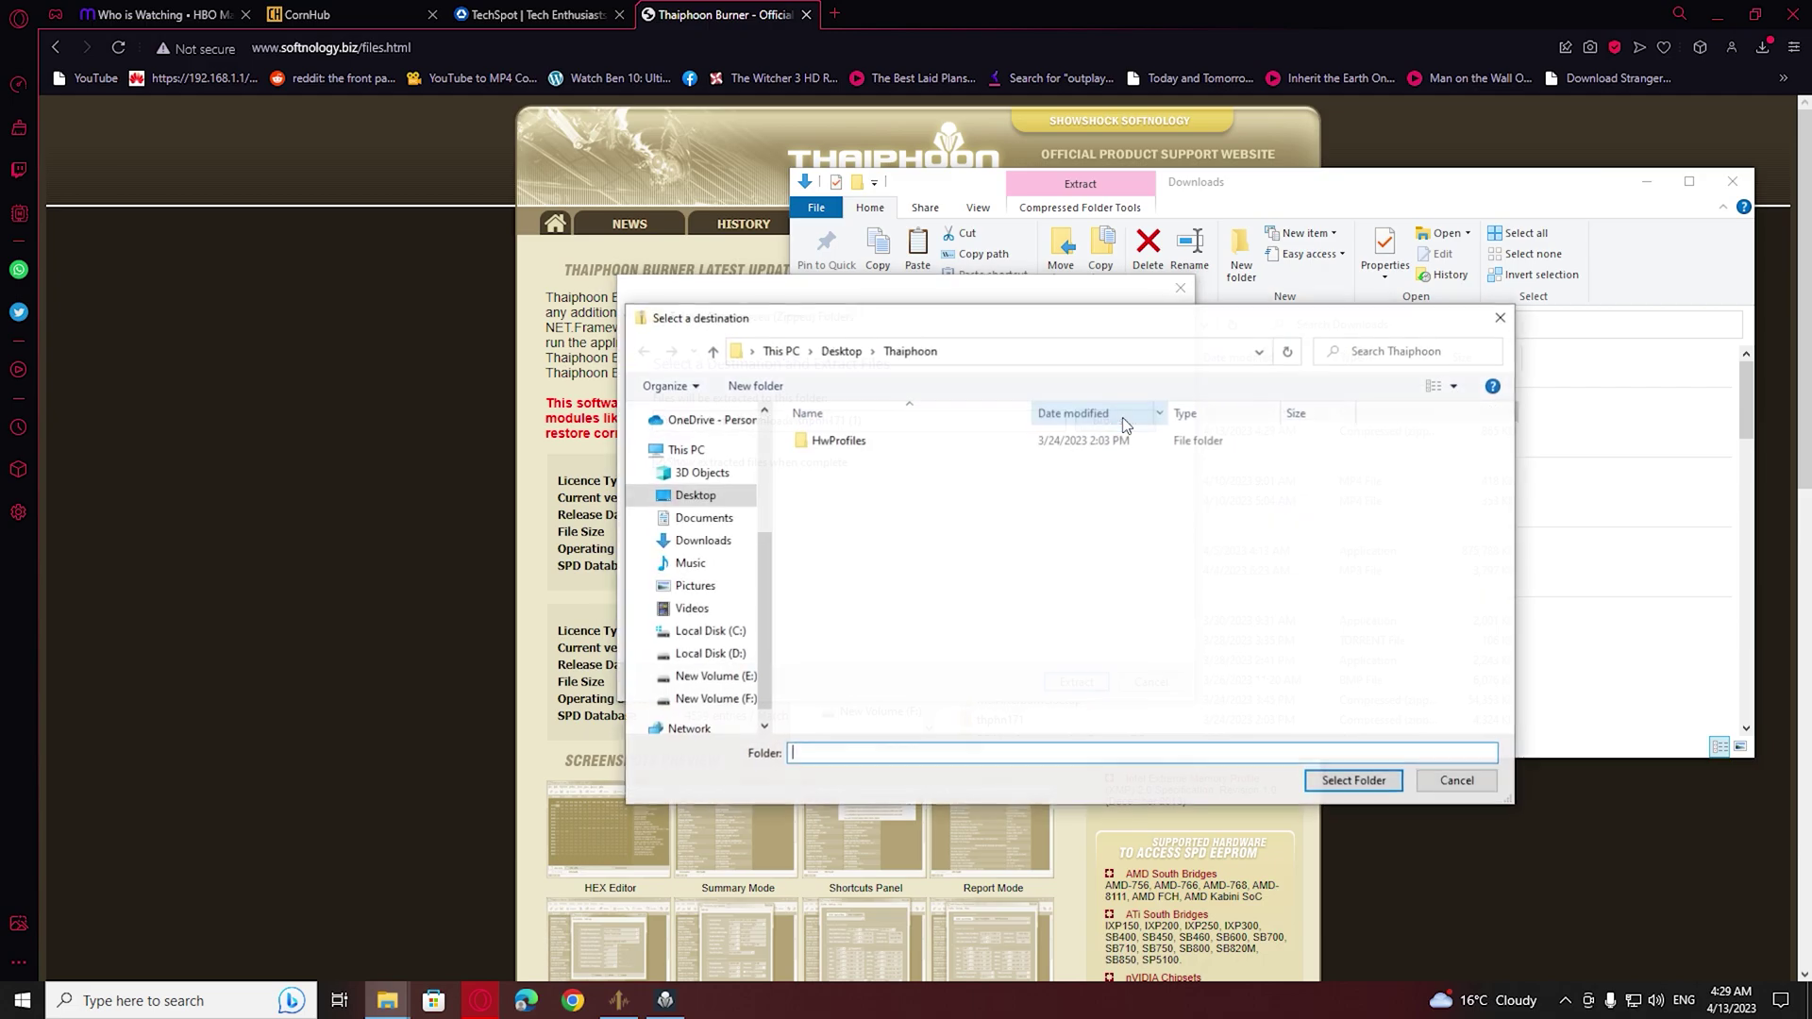
click(710, 497)
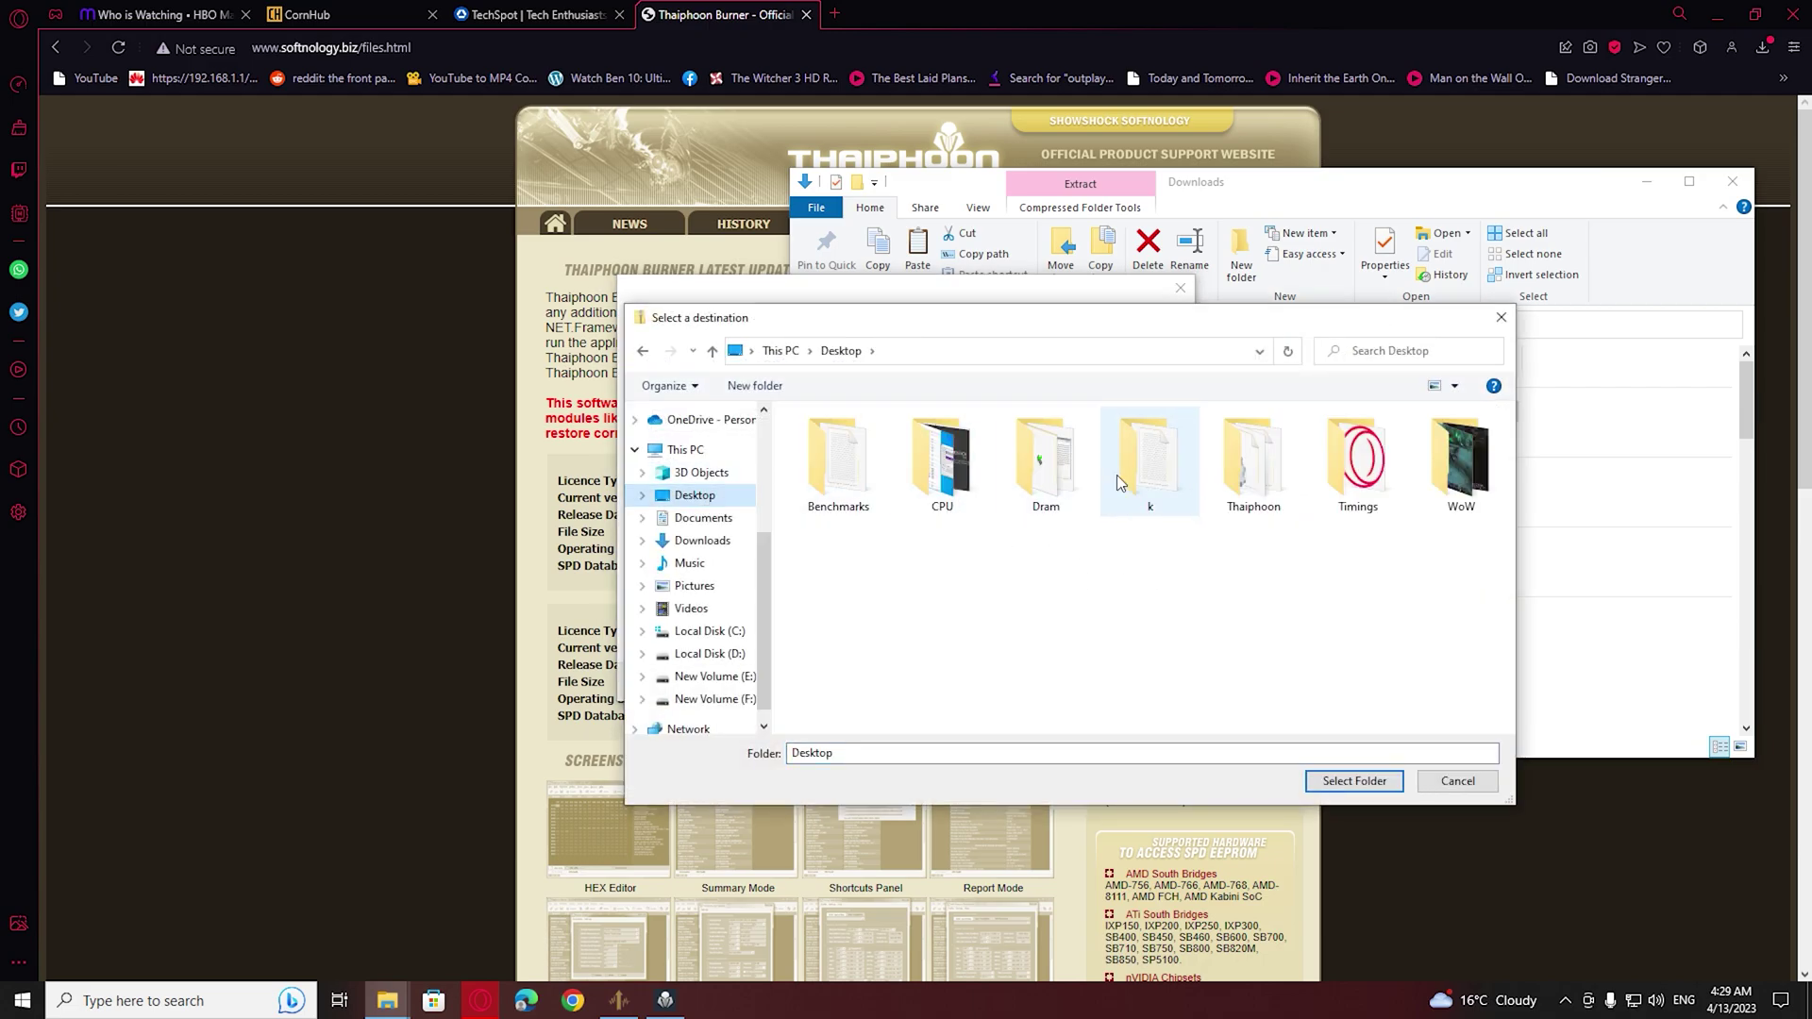
click(1221, 468)
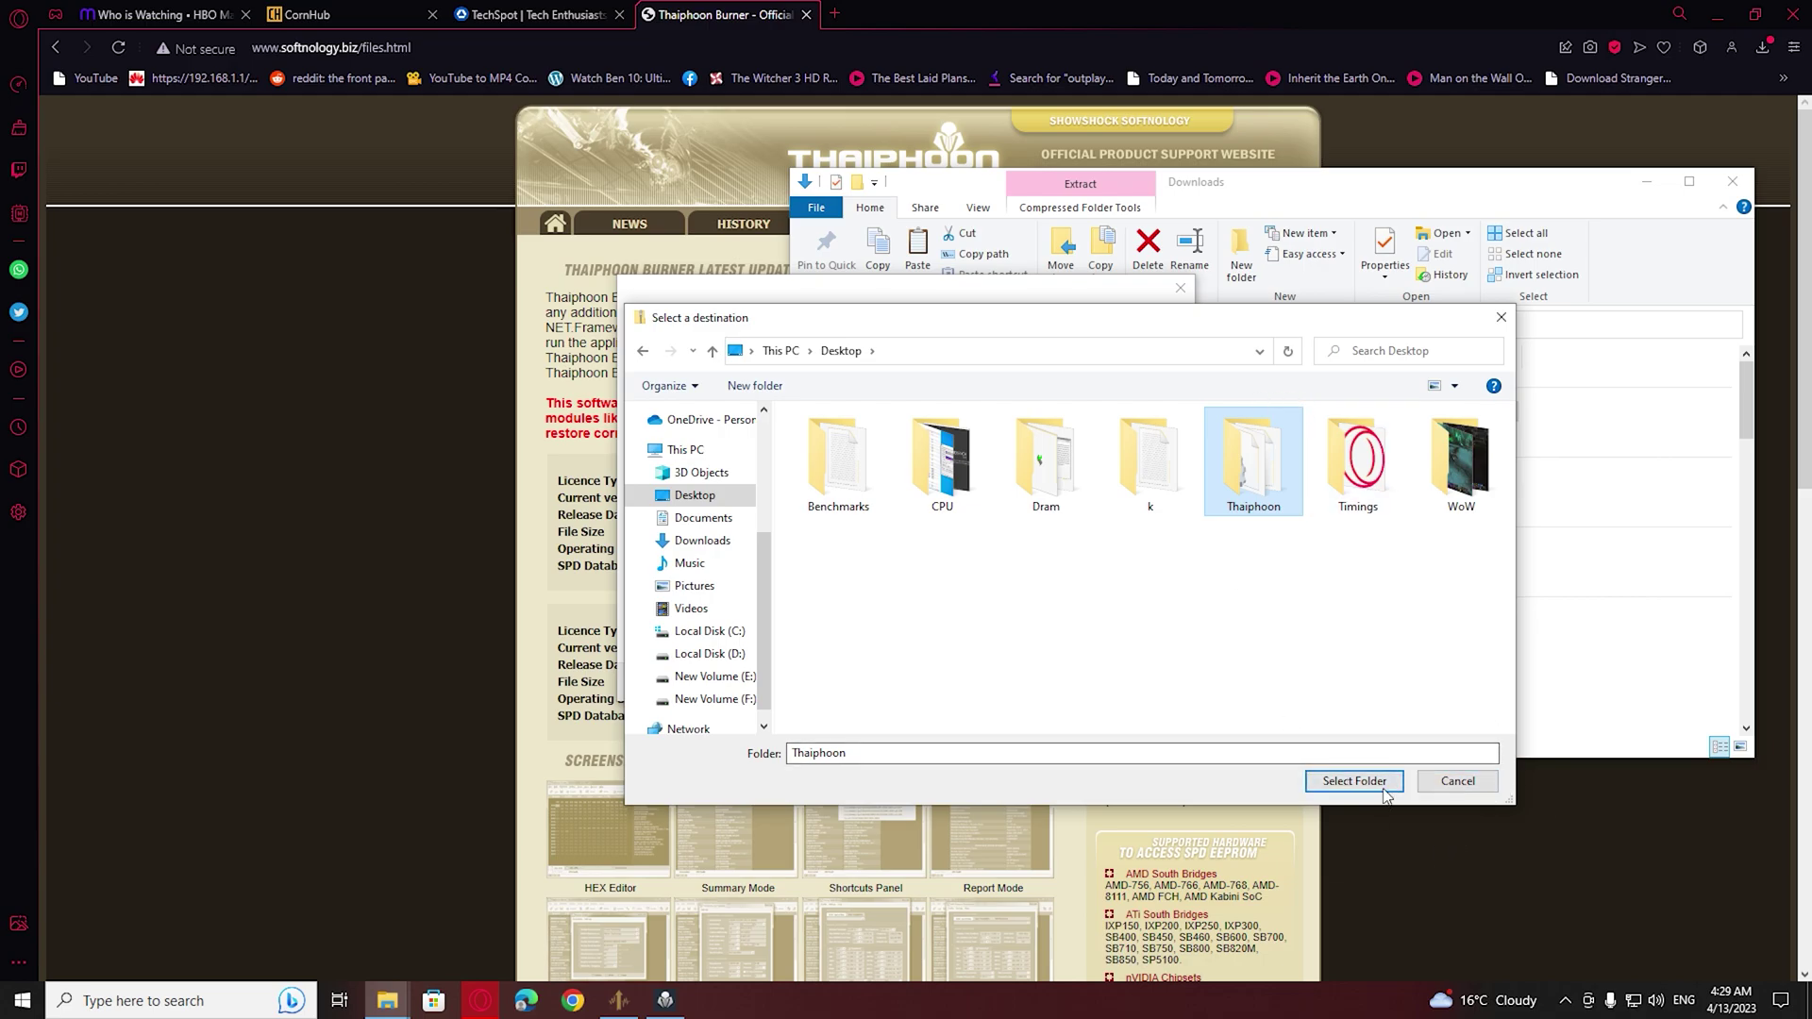
click(1455, 783)
click(1150, 681)
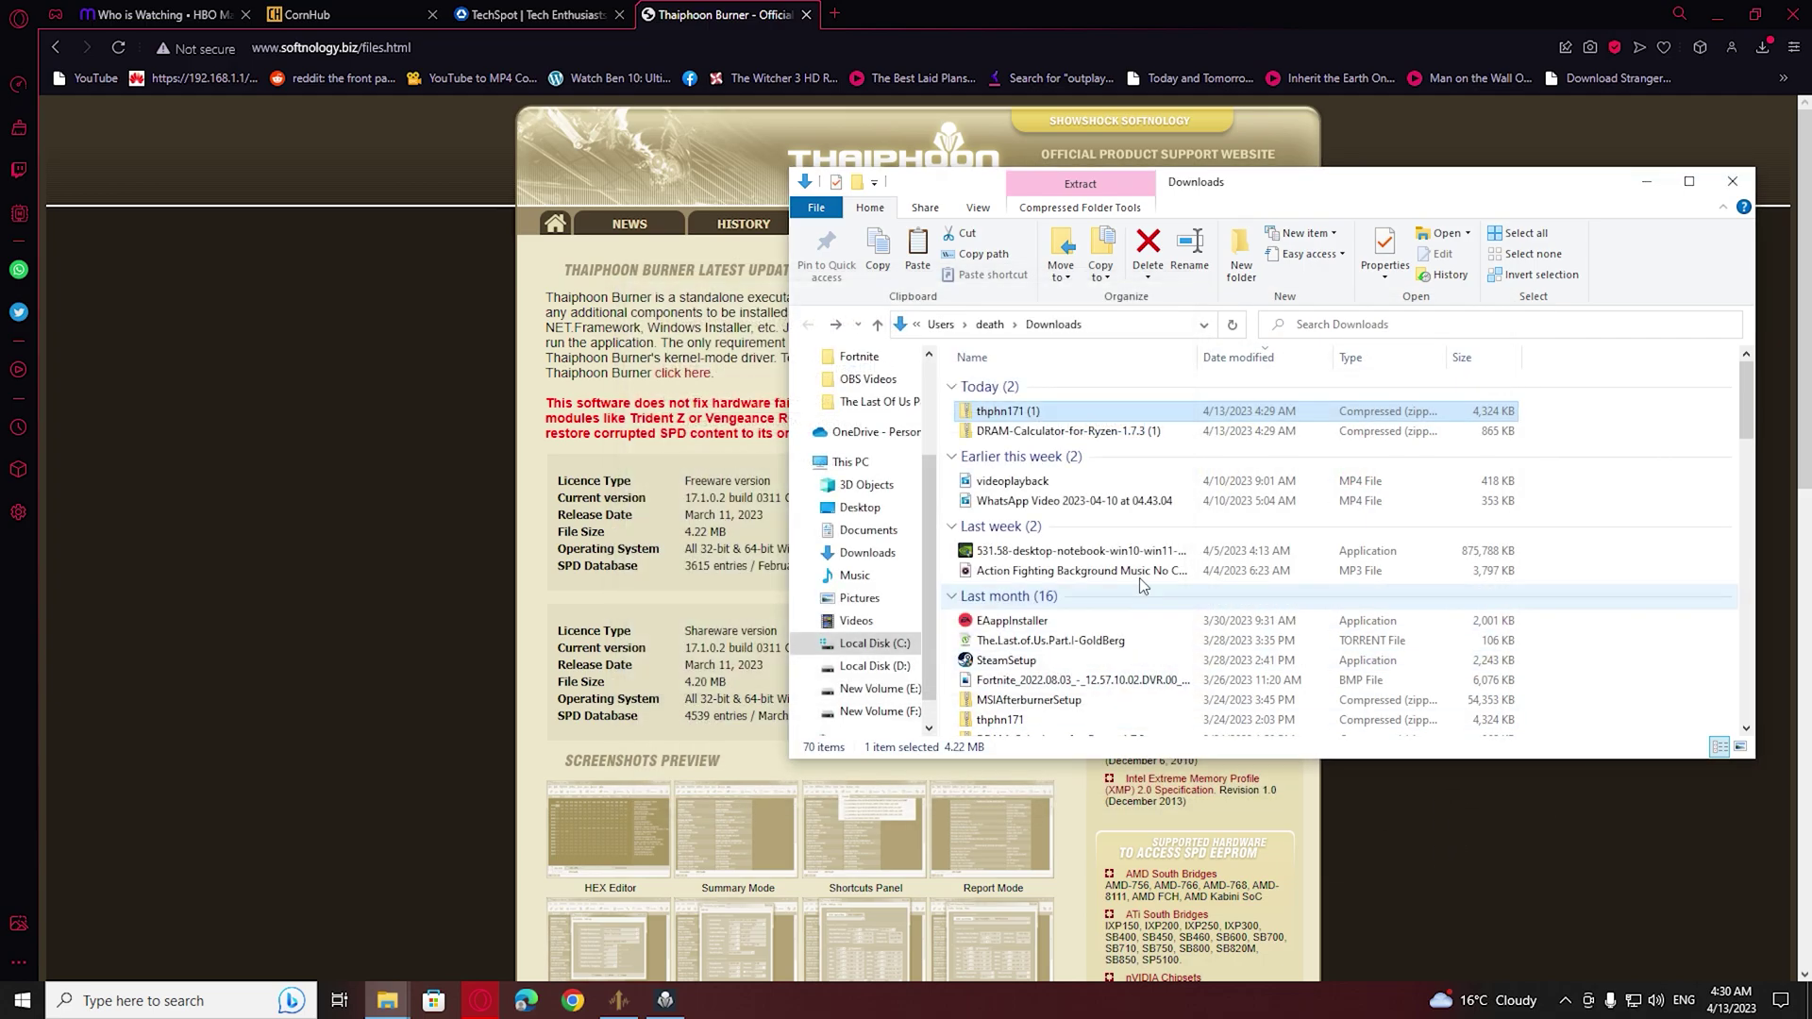
Set the Desktop Dram folder as the extraction destination for the DRAM-Calculator-for-Ryzen archive
click(1050, 431)
right_click(1051, 438)
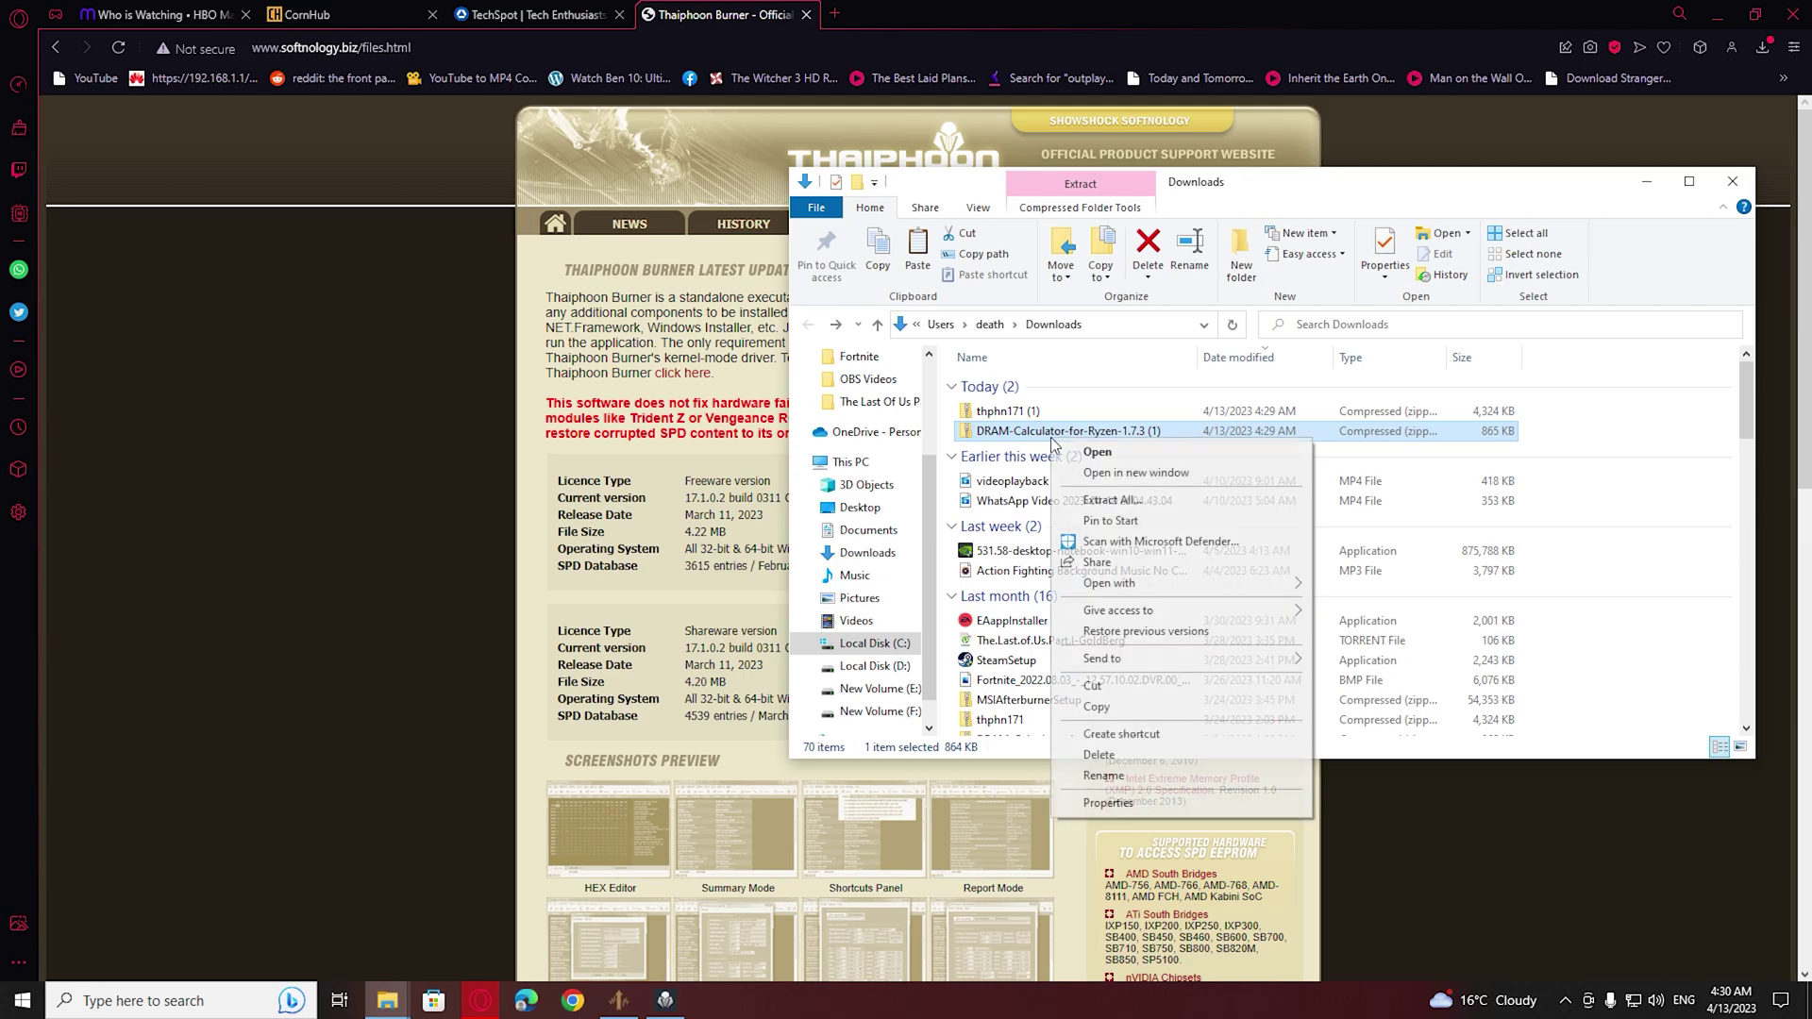
click(1137, 502)
click(1108, 416)
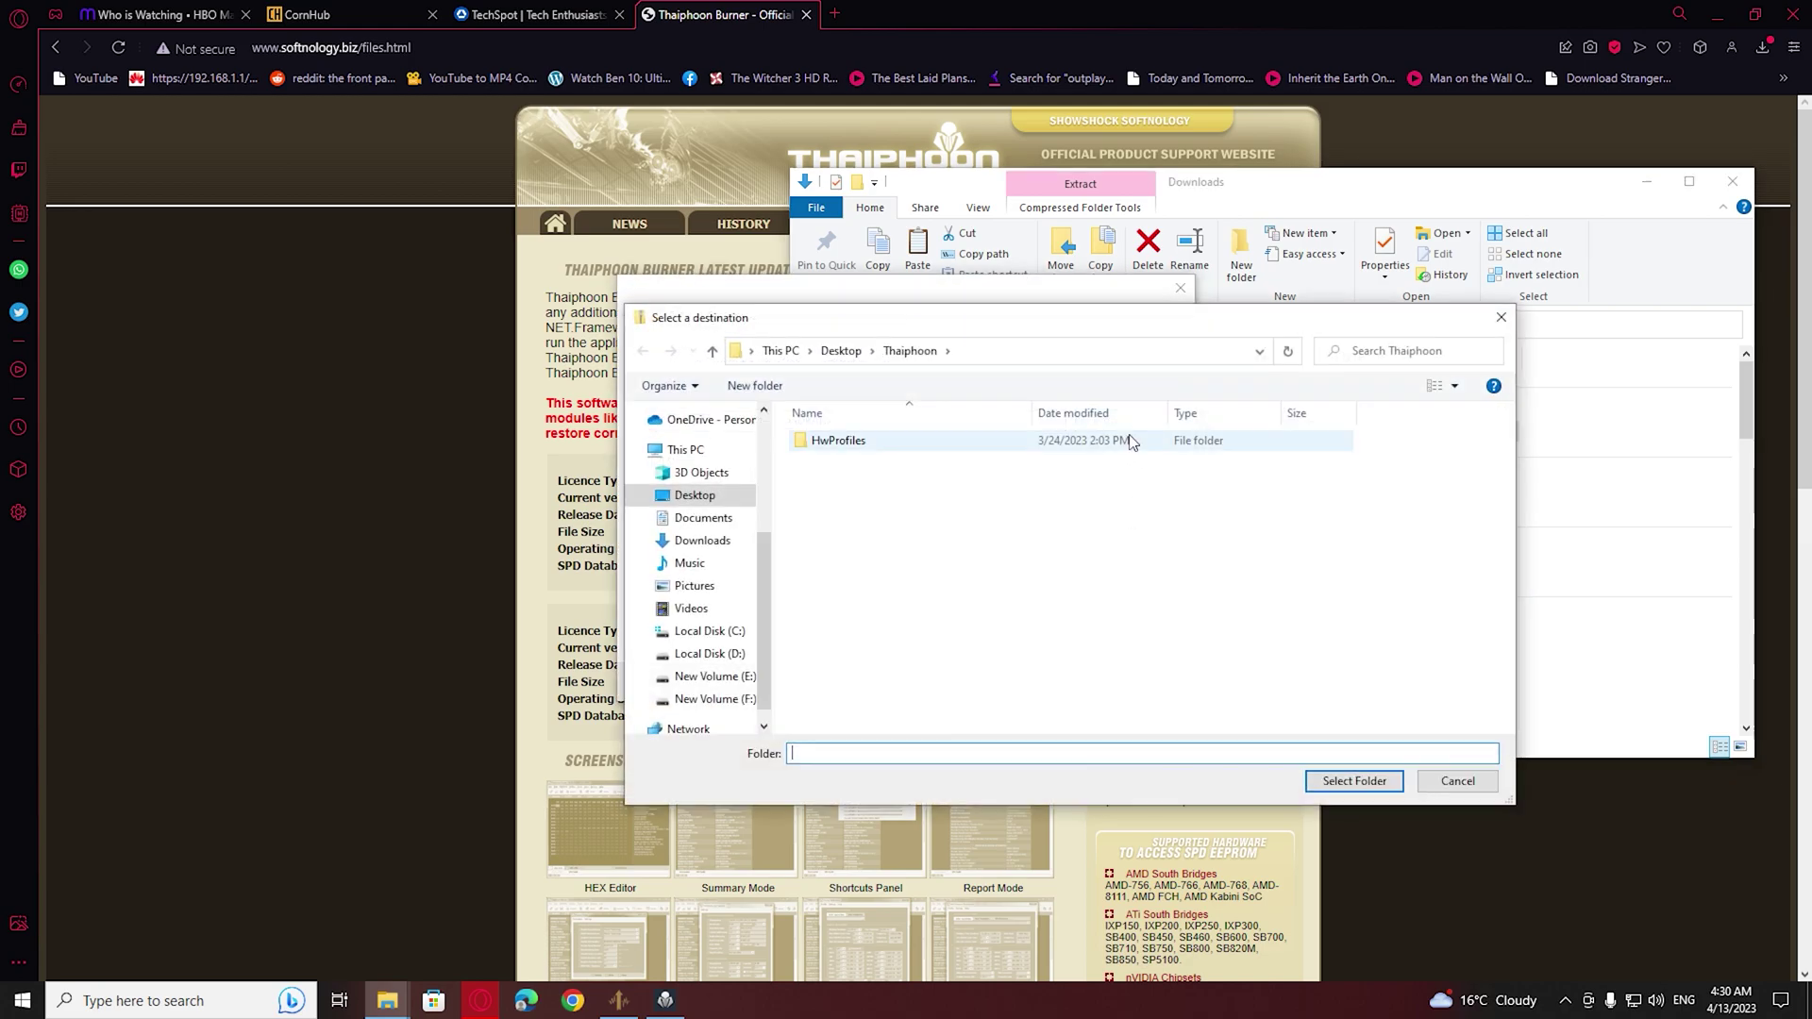
click(666, 491)
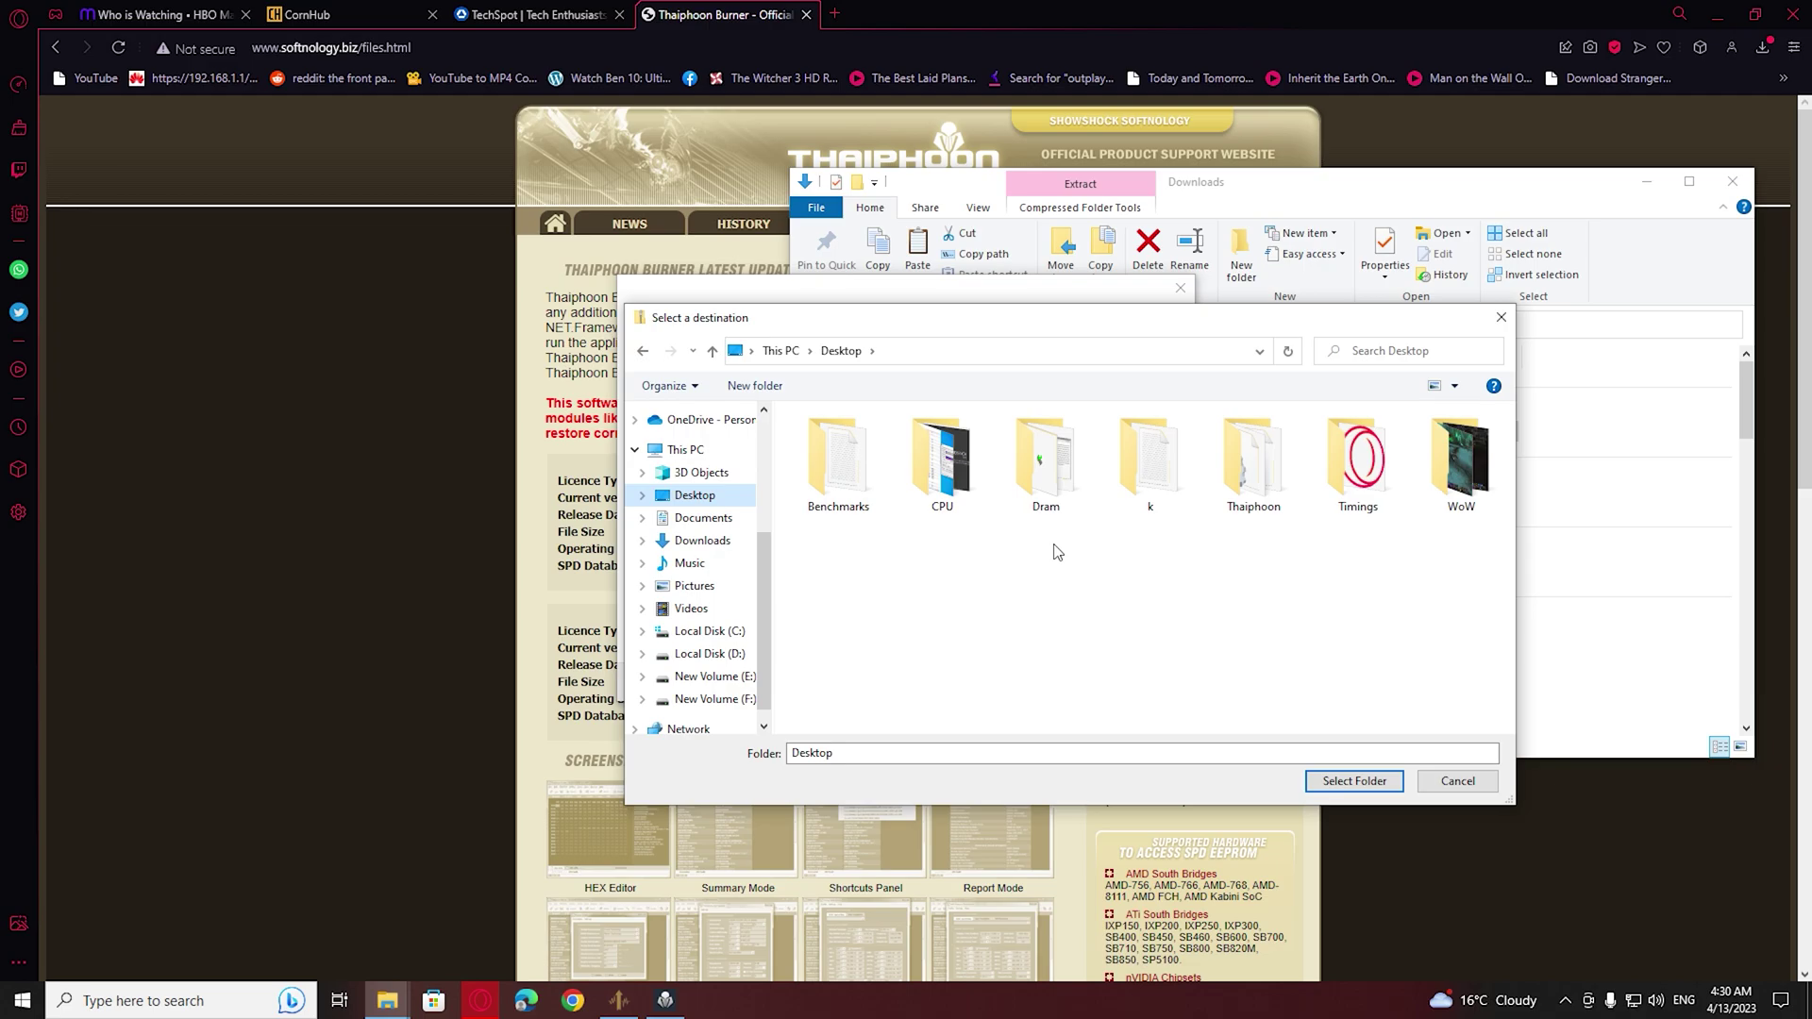
click(1043, 486)
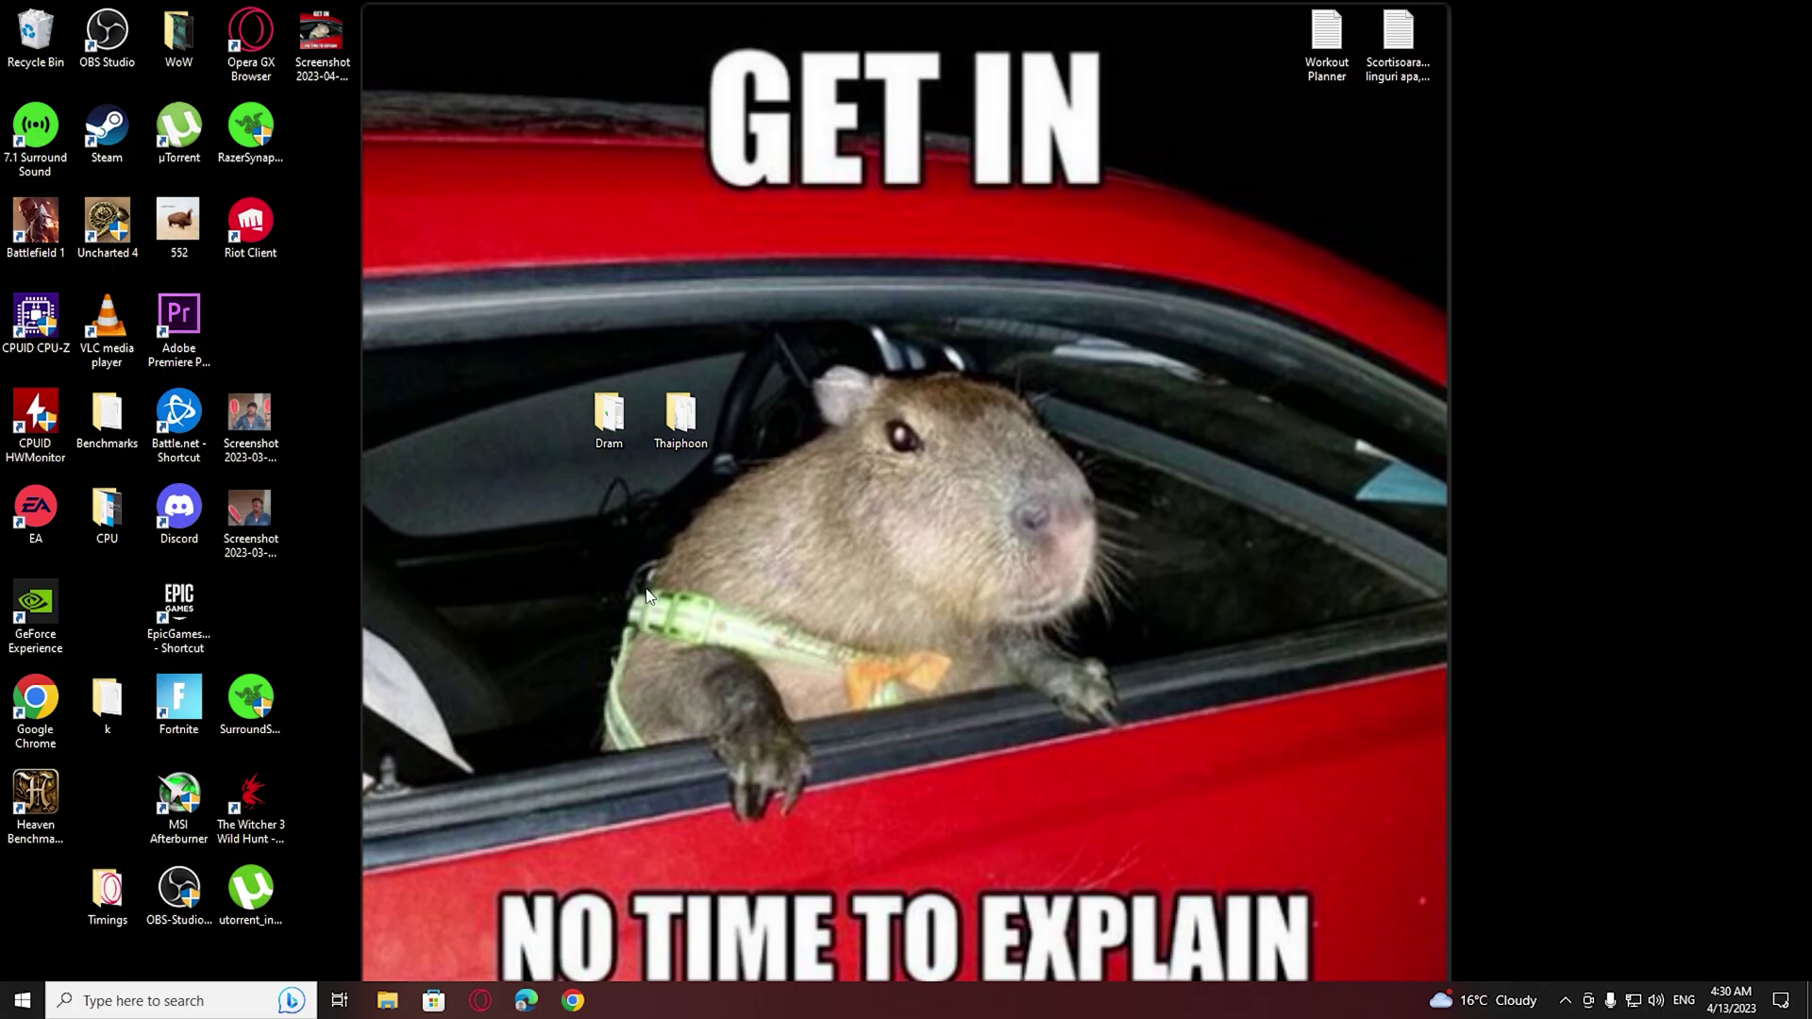
Launch Ryzen DRAM Calculator 1.7.3 from the Dram folder as administrator
double_click(611, 420)
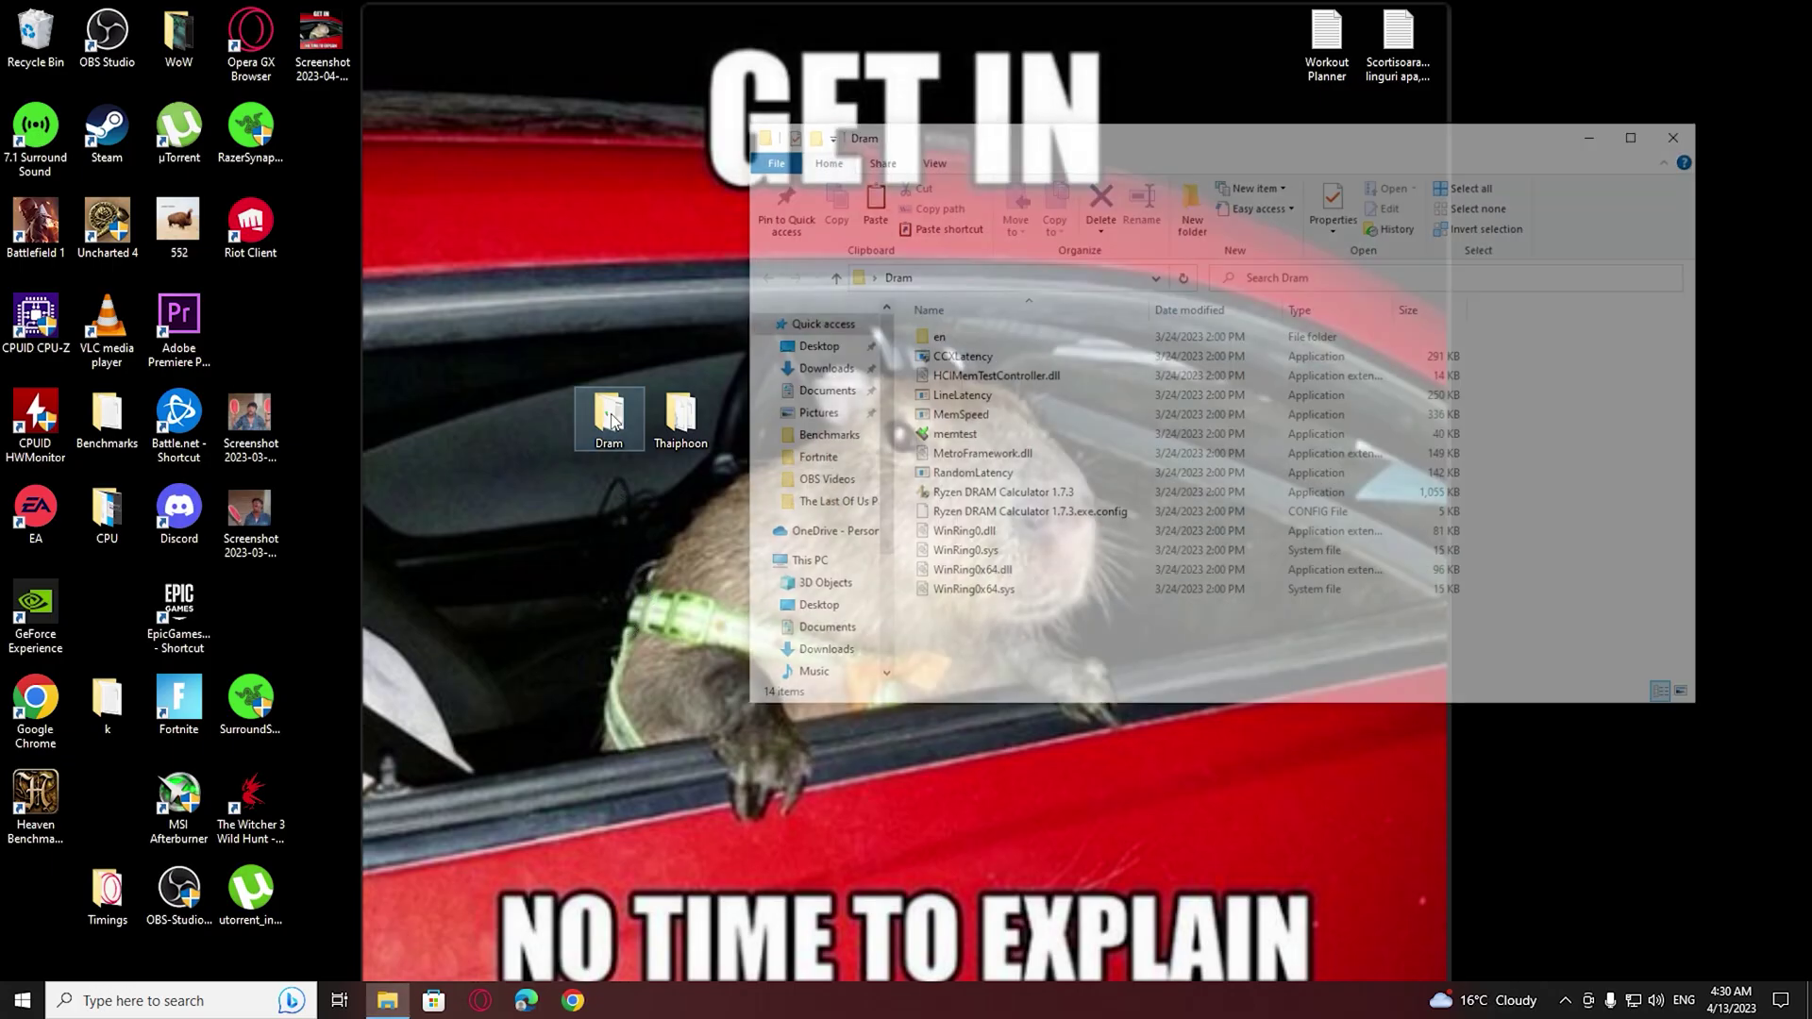
double_click(991, 496)
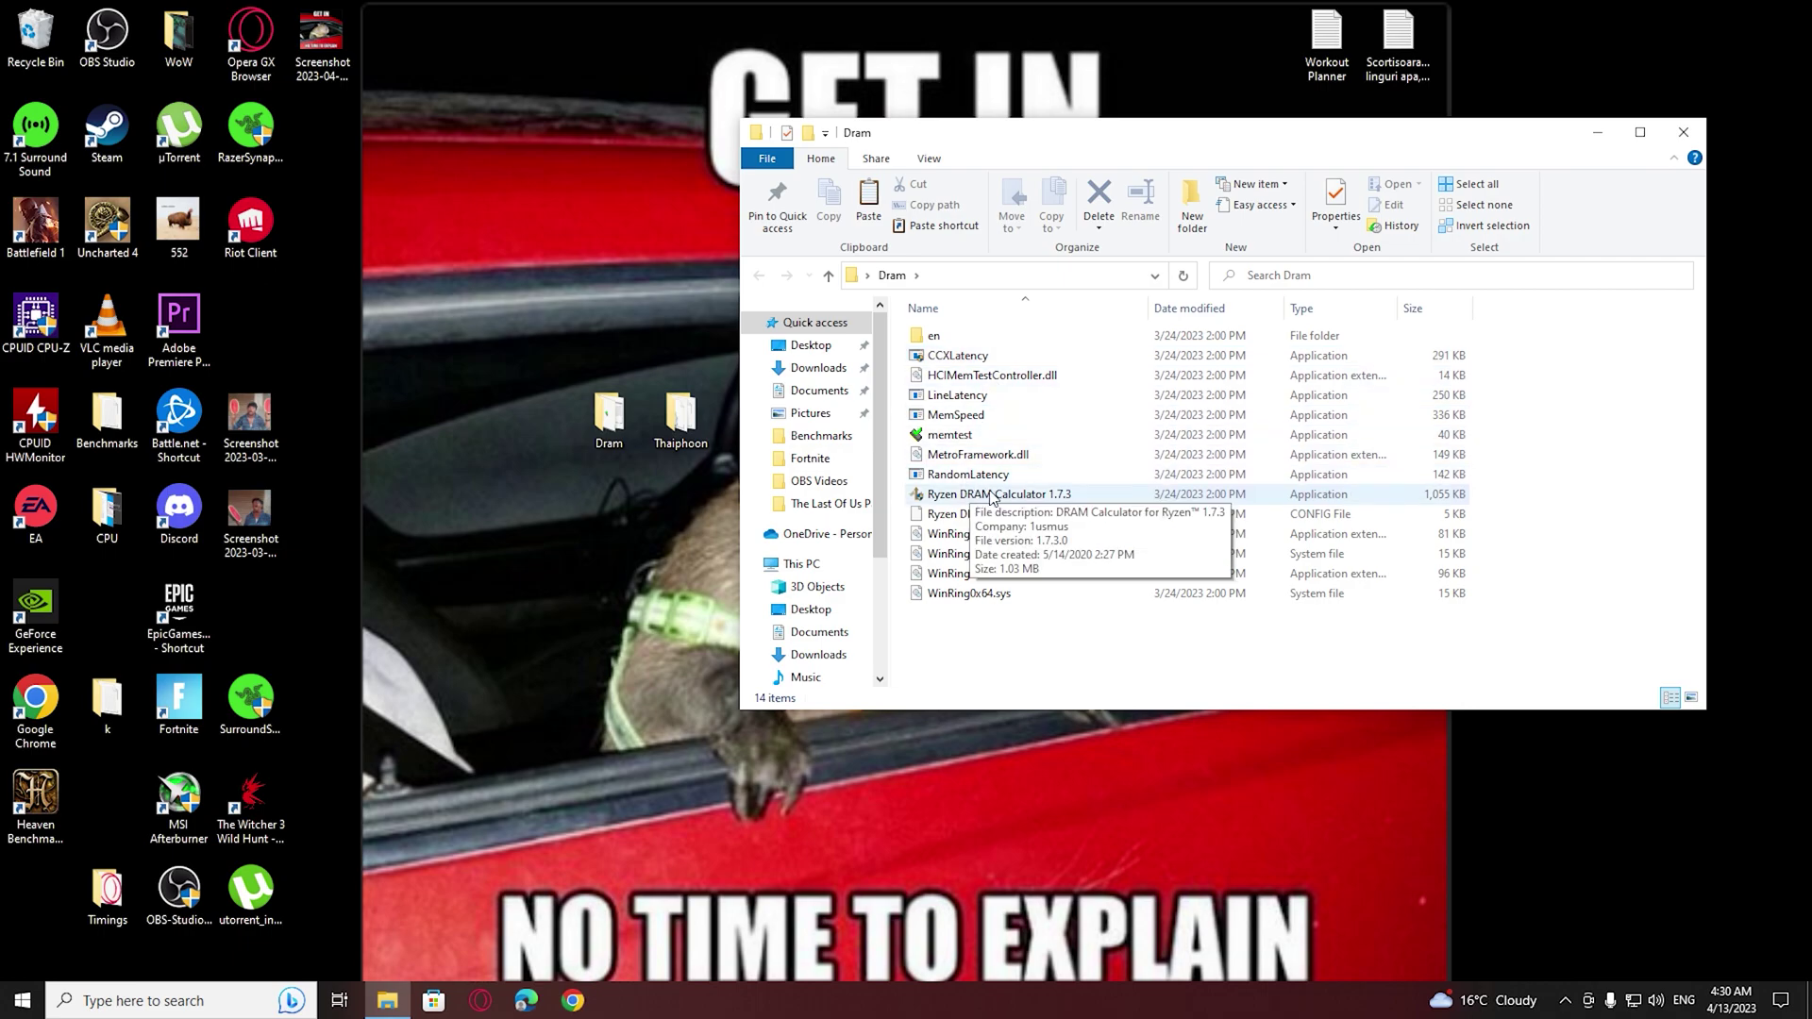
click(836, 630)
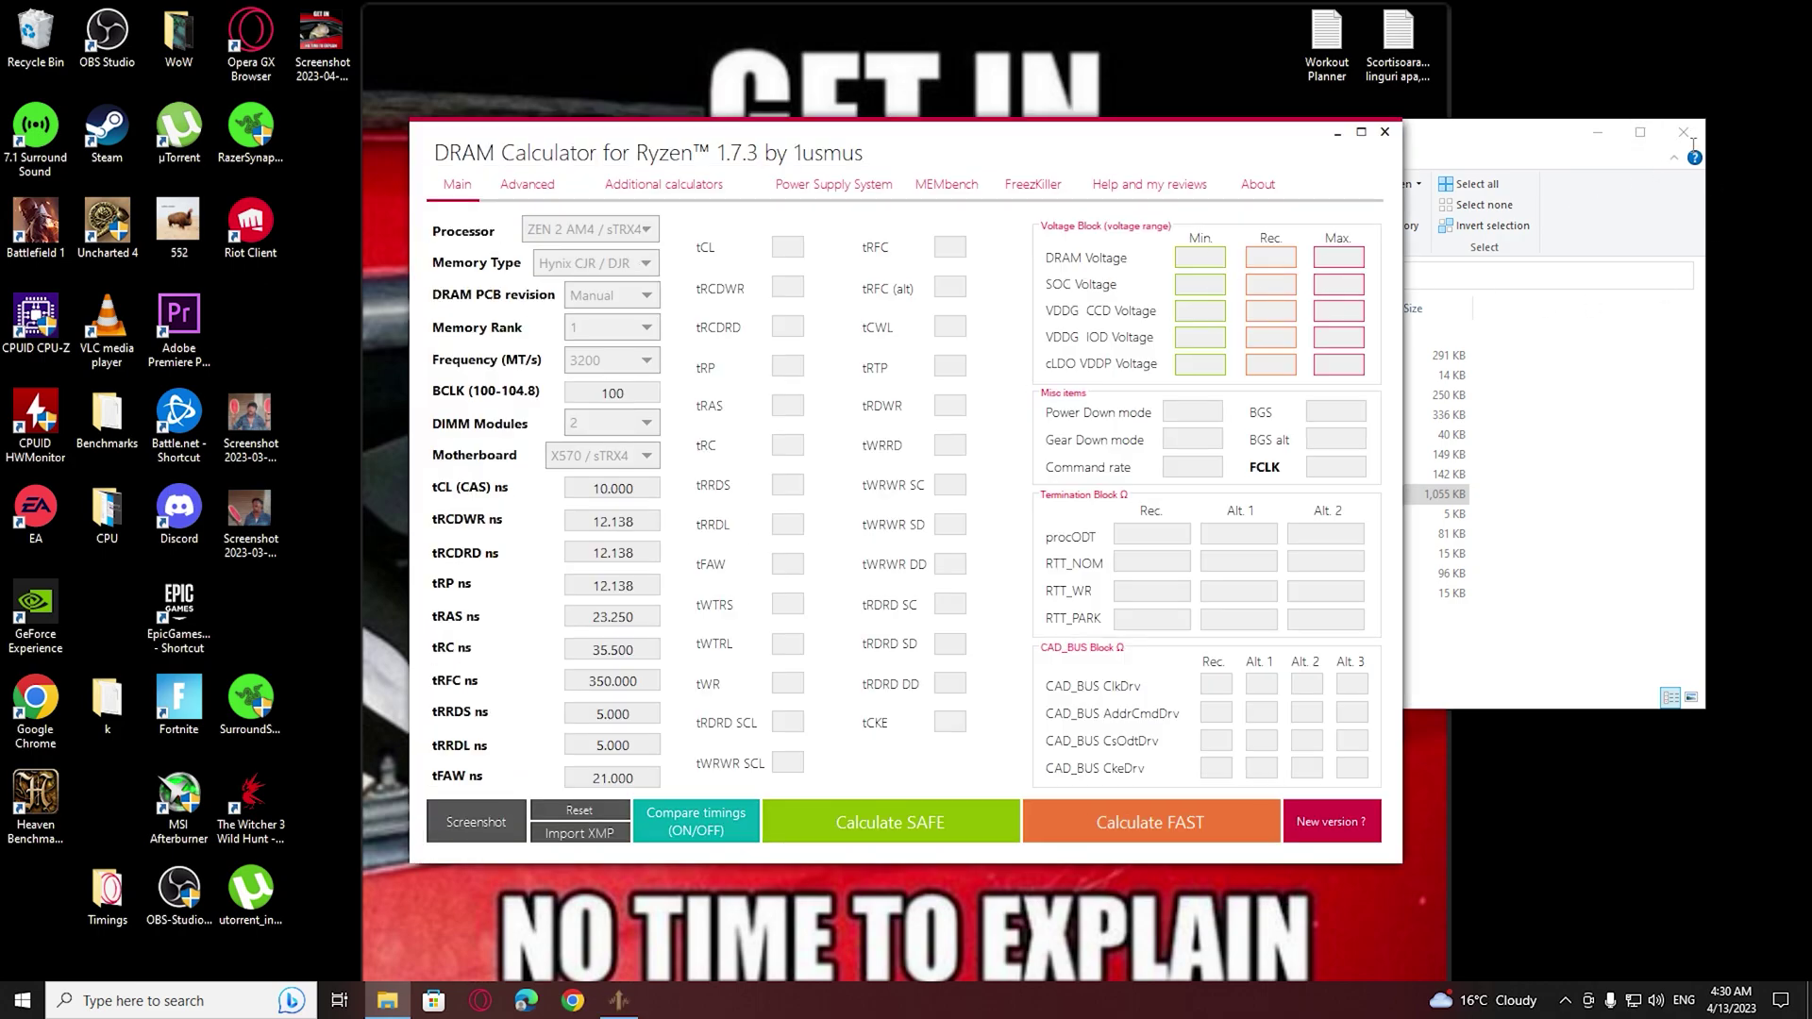
Close the Dram folder, move the calculator right, and start Thaiphoon from its folder
click(1689, 138)
drag(555, 365, 955, 339)
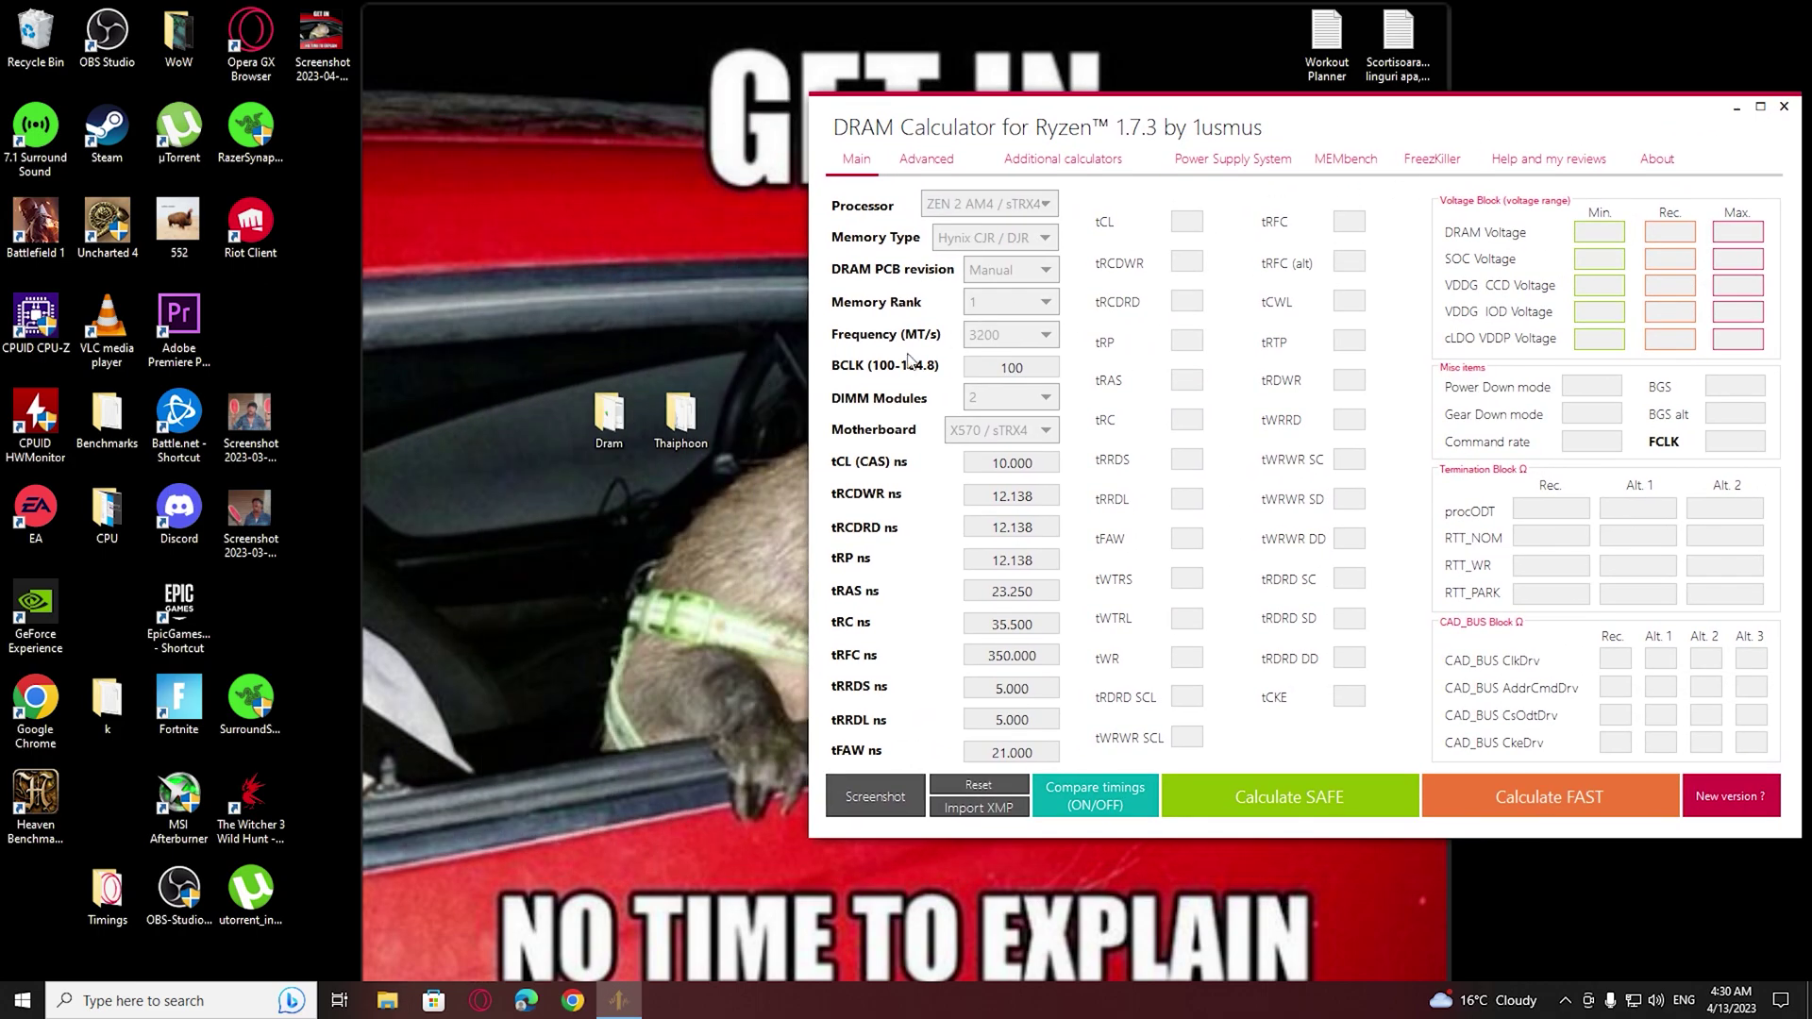
double_click(681, 415)
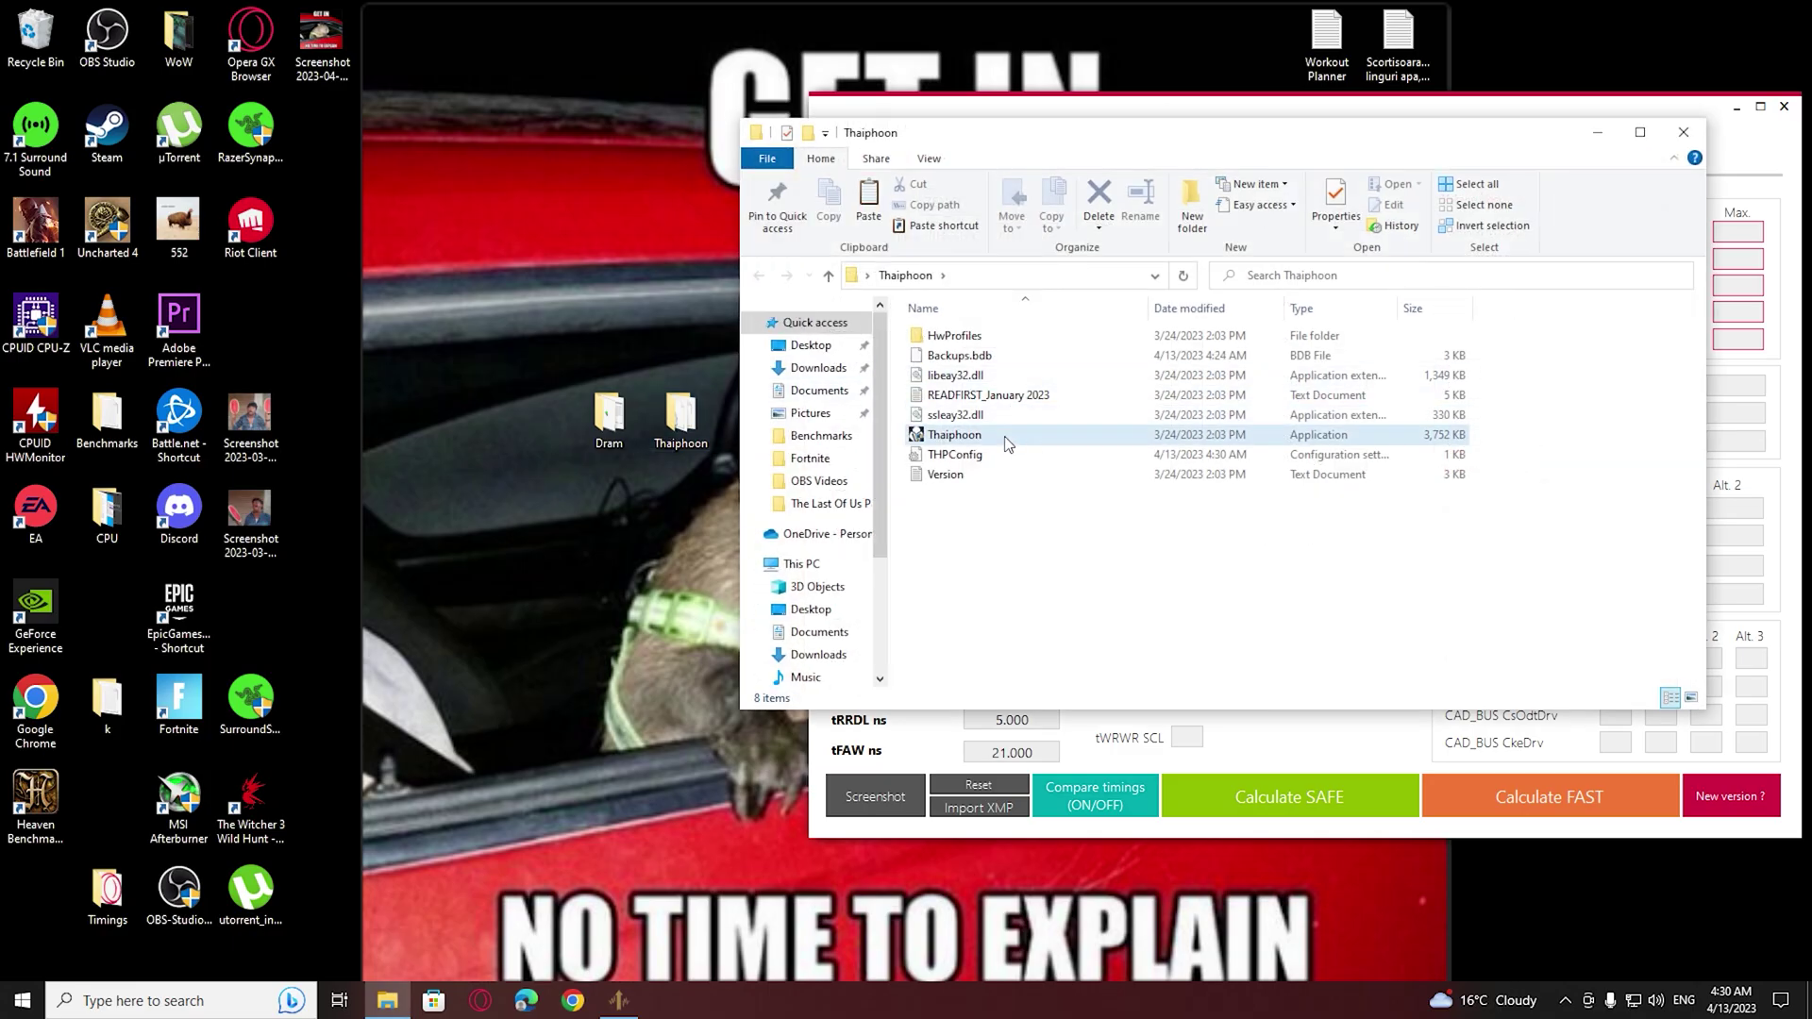
double_click(1007, 443)
Run Thaiphoon Burner as administrator and read the SPD on SMBus #0 at 52h
click(808, 632)
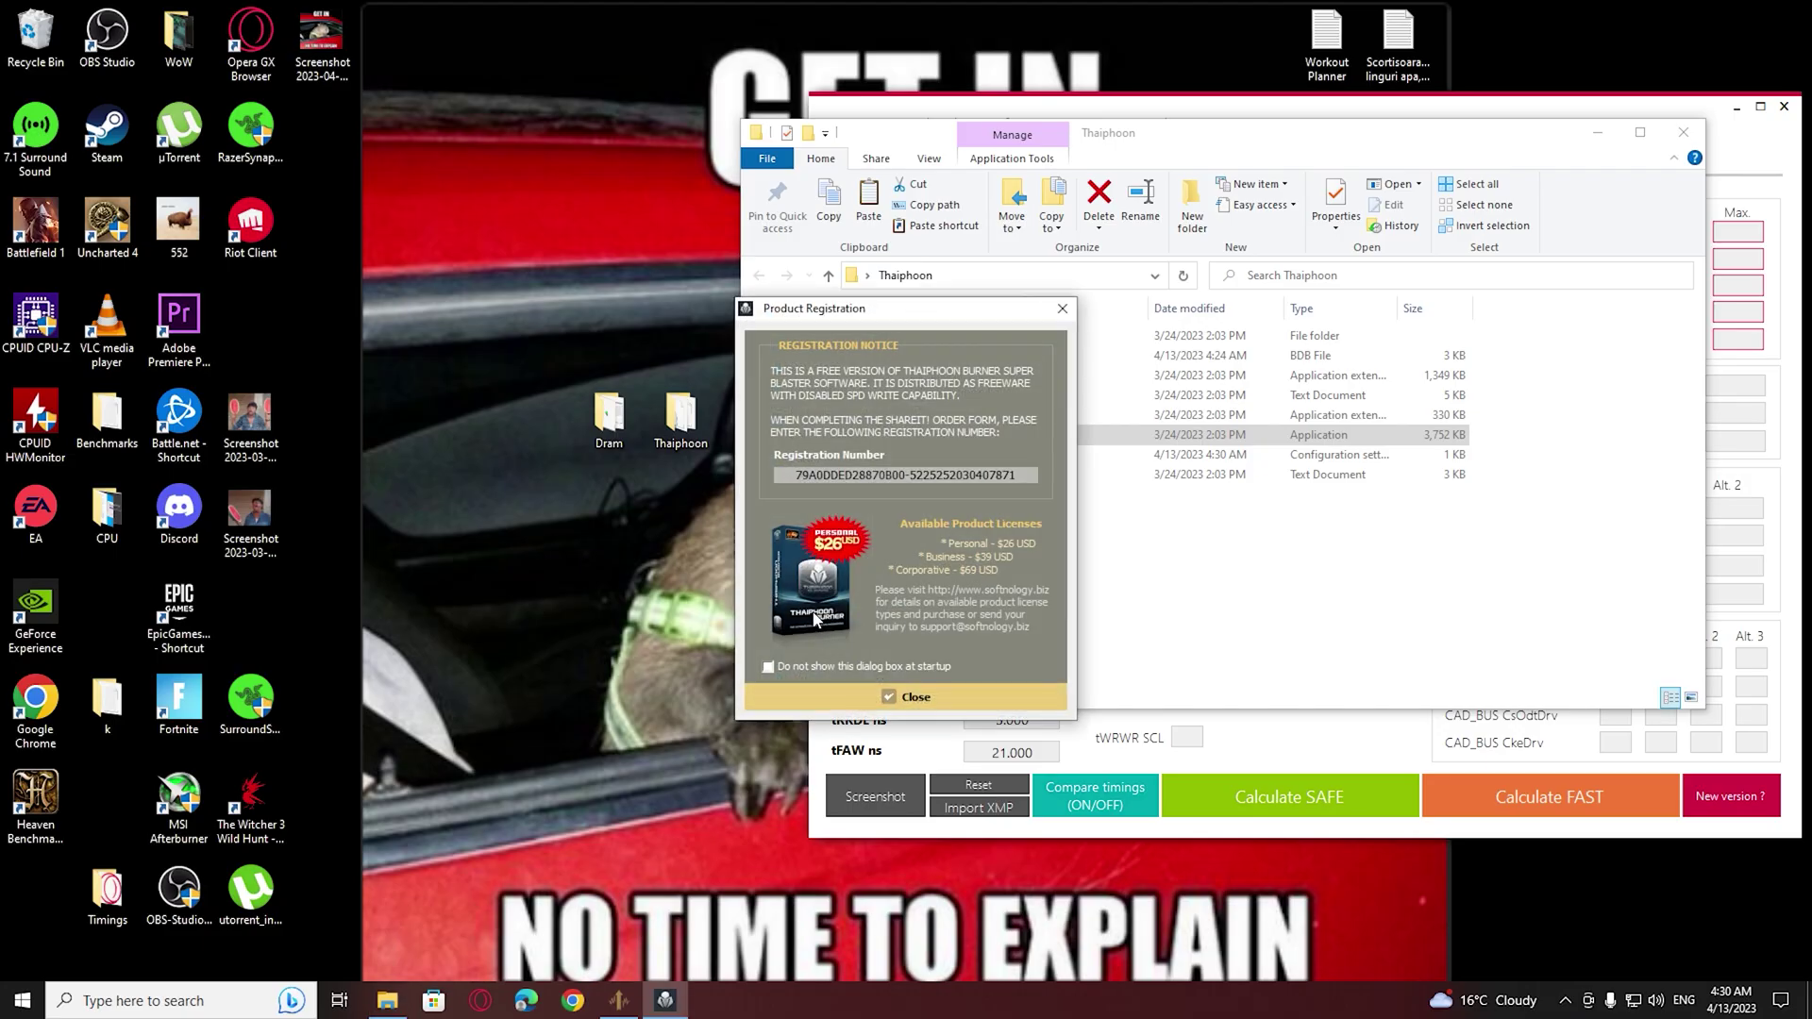
click(914, 695)
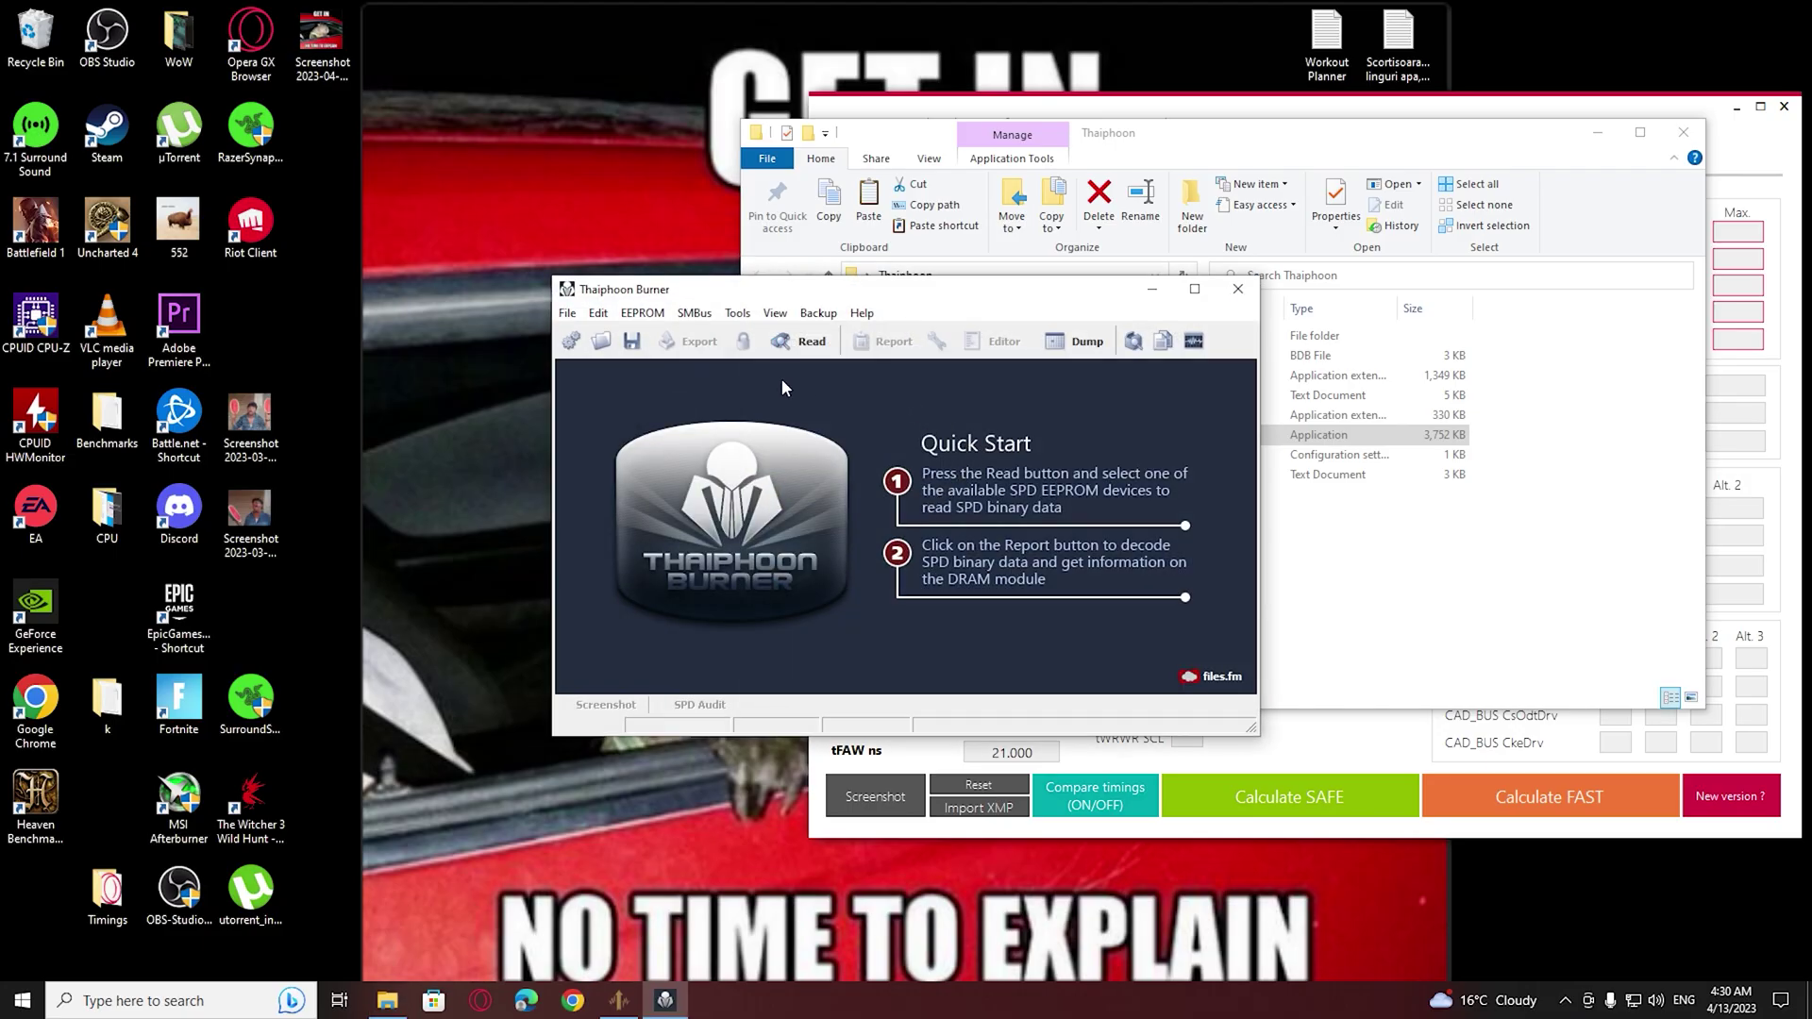
click(1684, 132)
drag(870, 302, 366, 236)
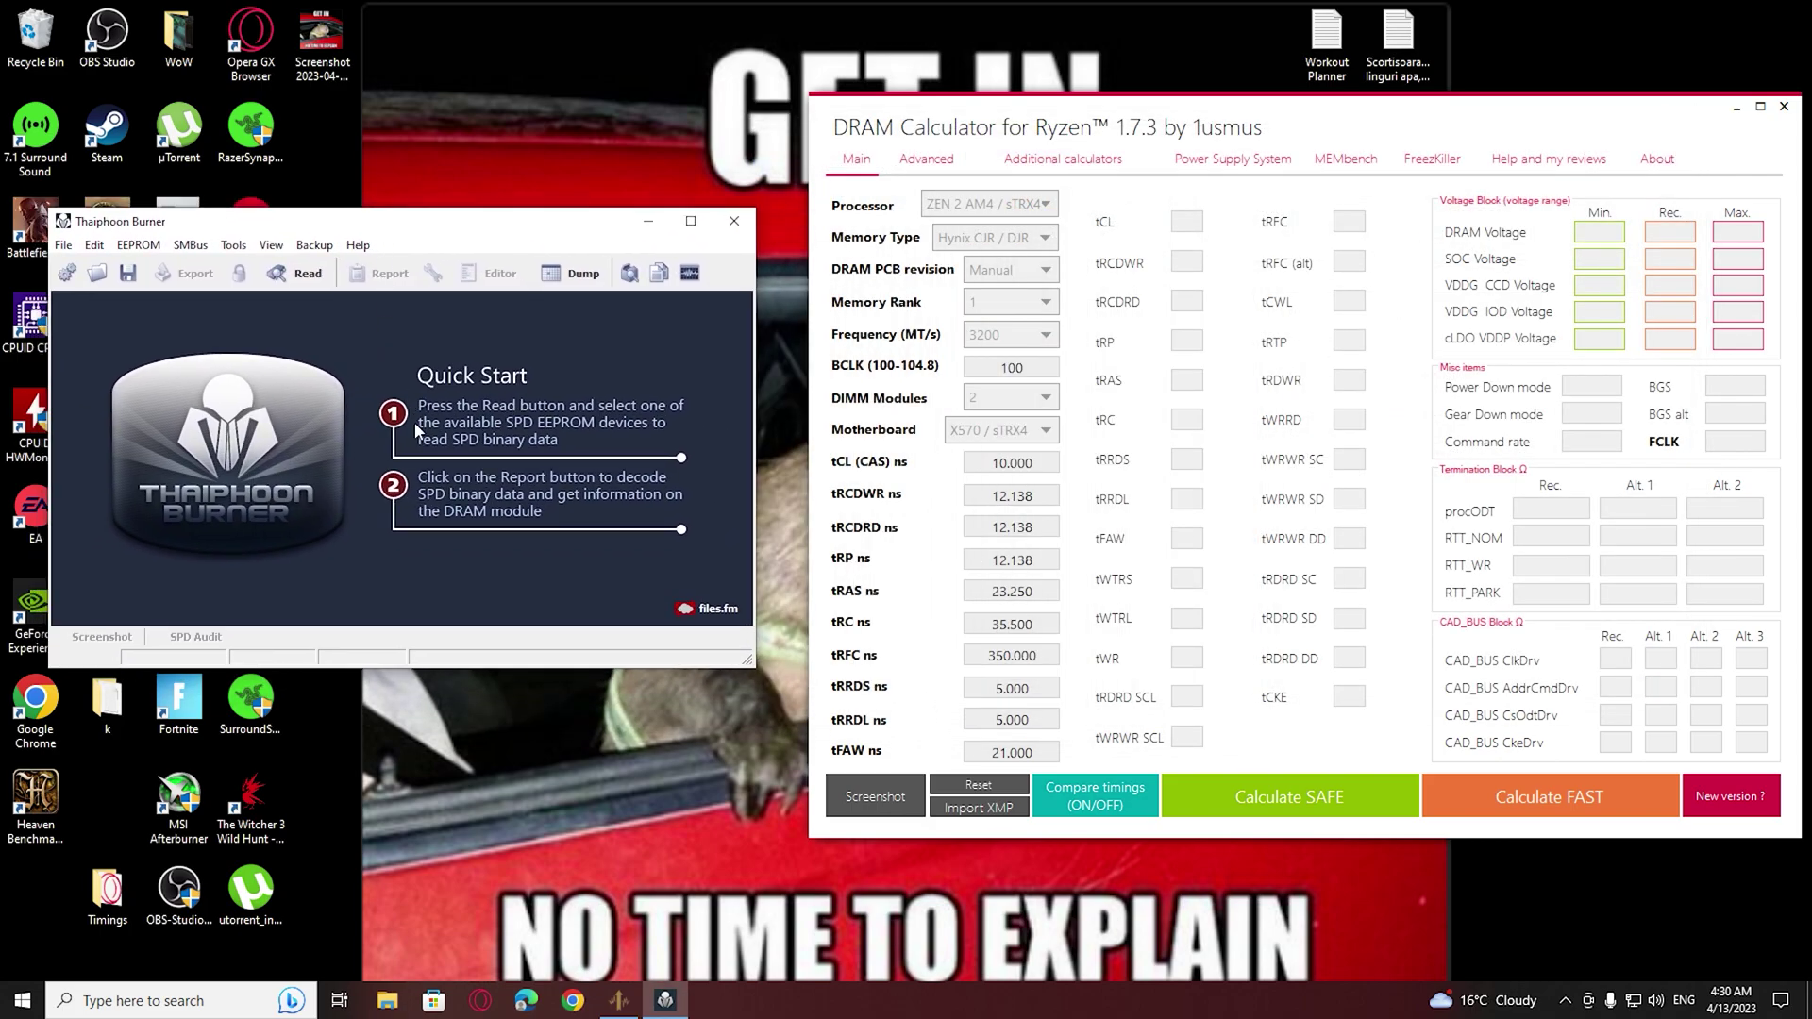
click(311, 276)
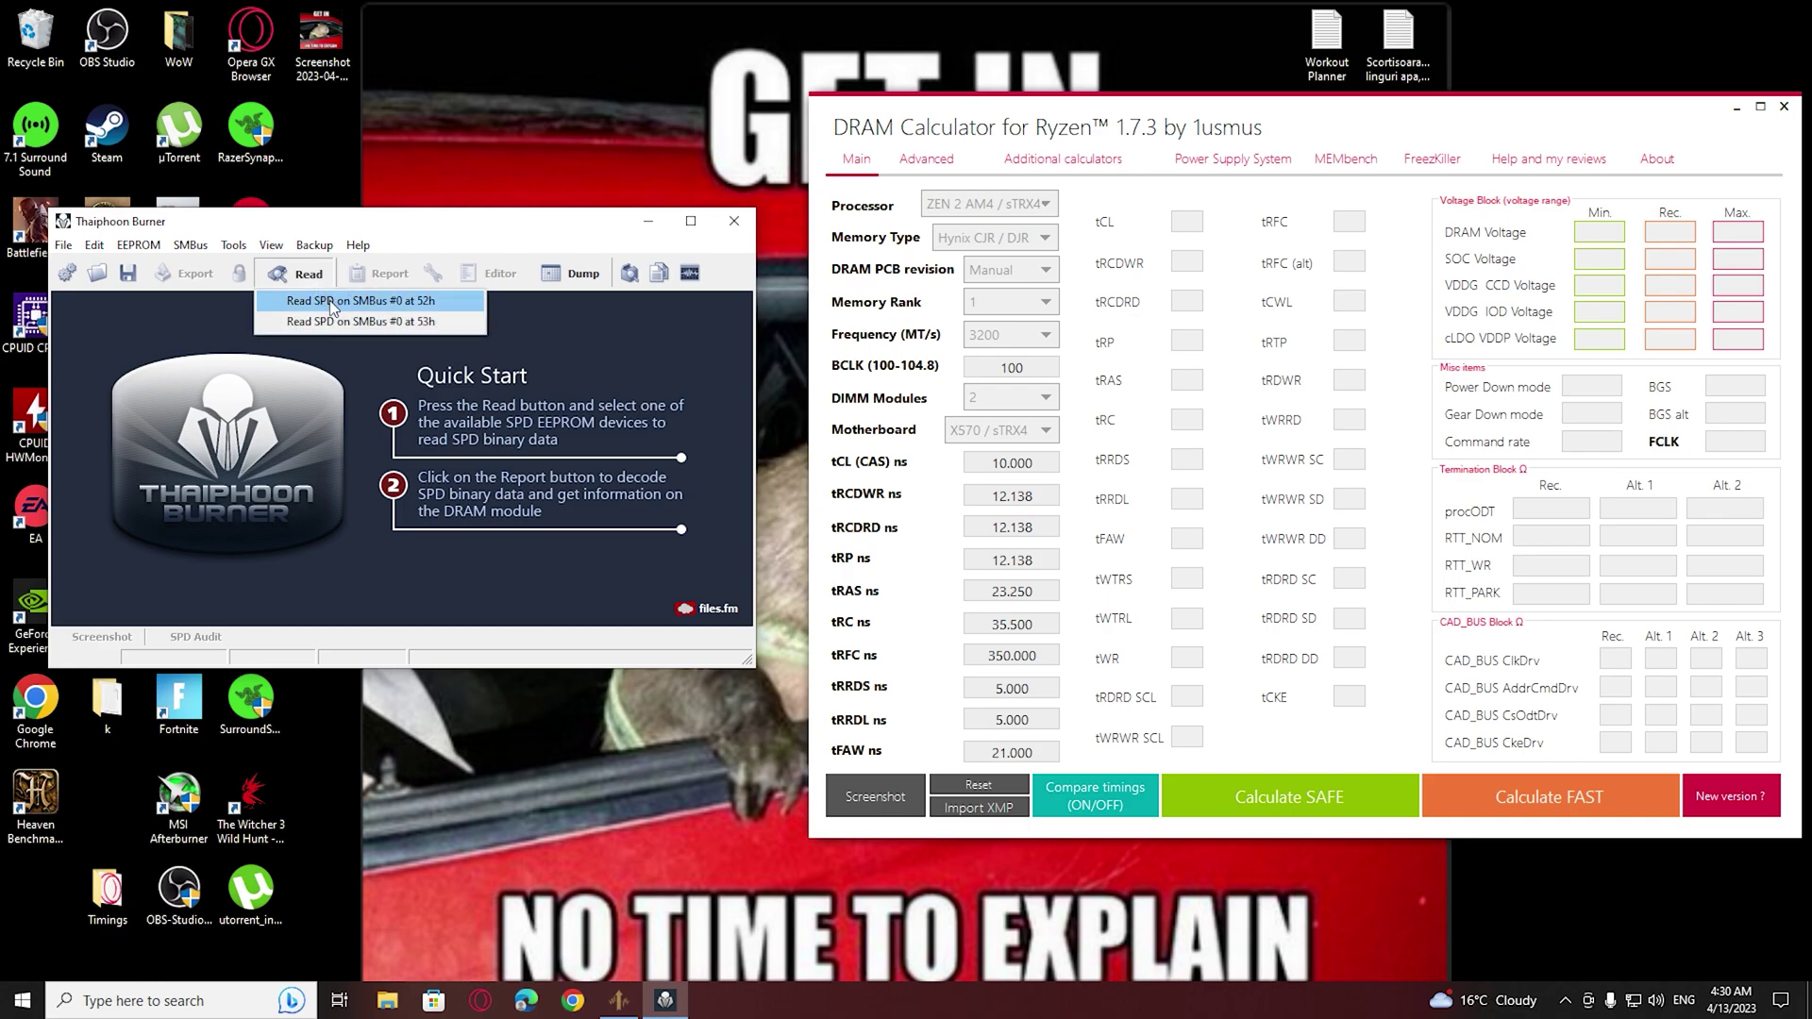
click(357, 302)
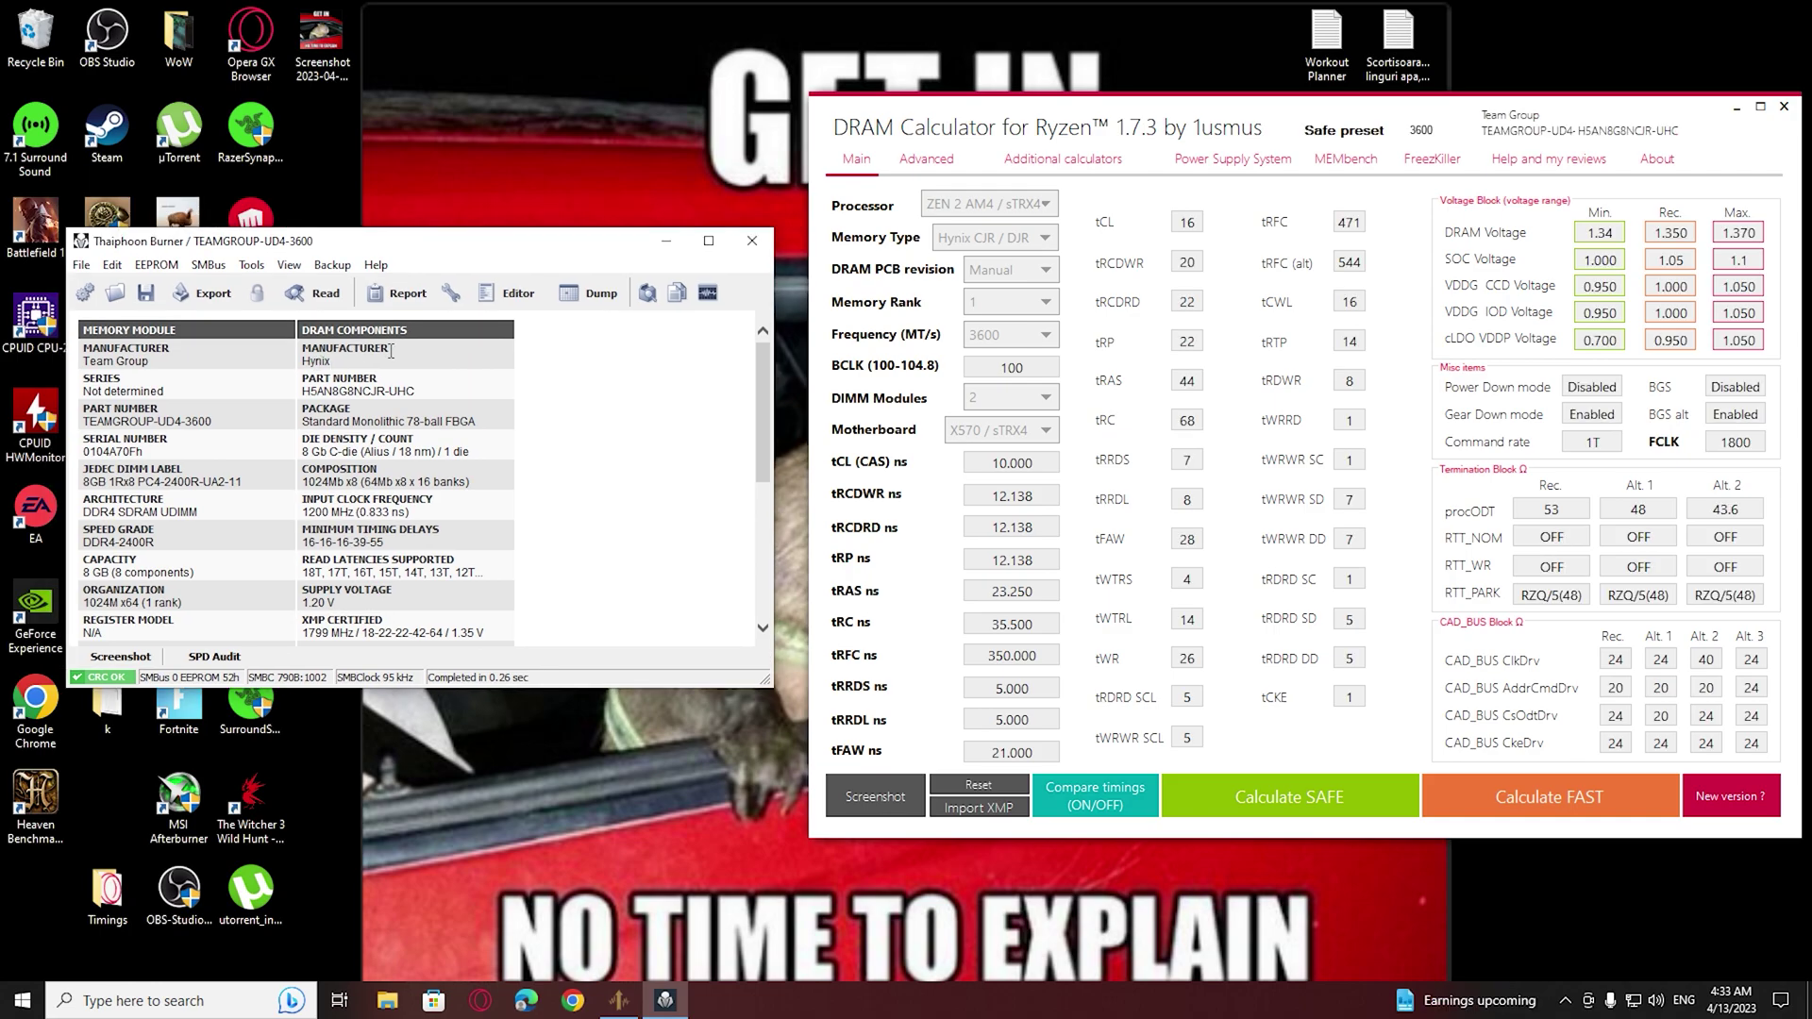
Keep ZEN 2 AM4 / sTRX4 selected as the processor in the calculator
click(998, 206)
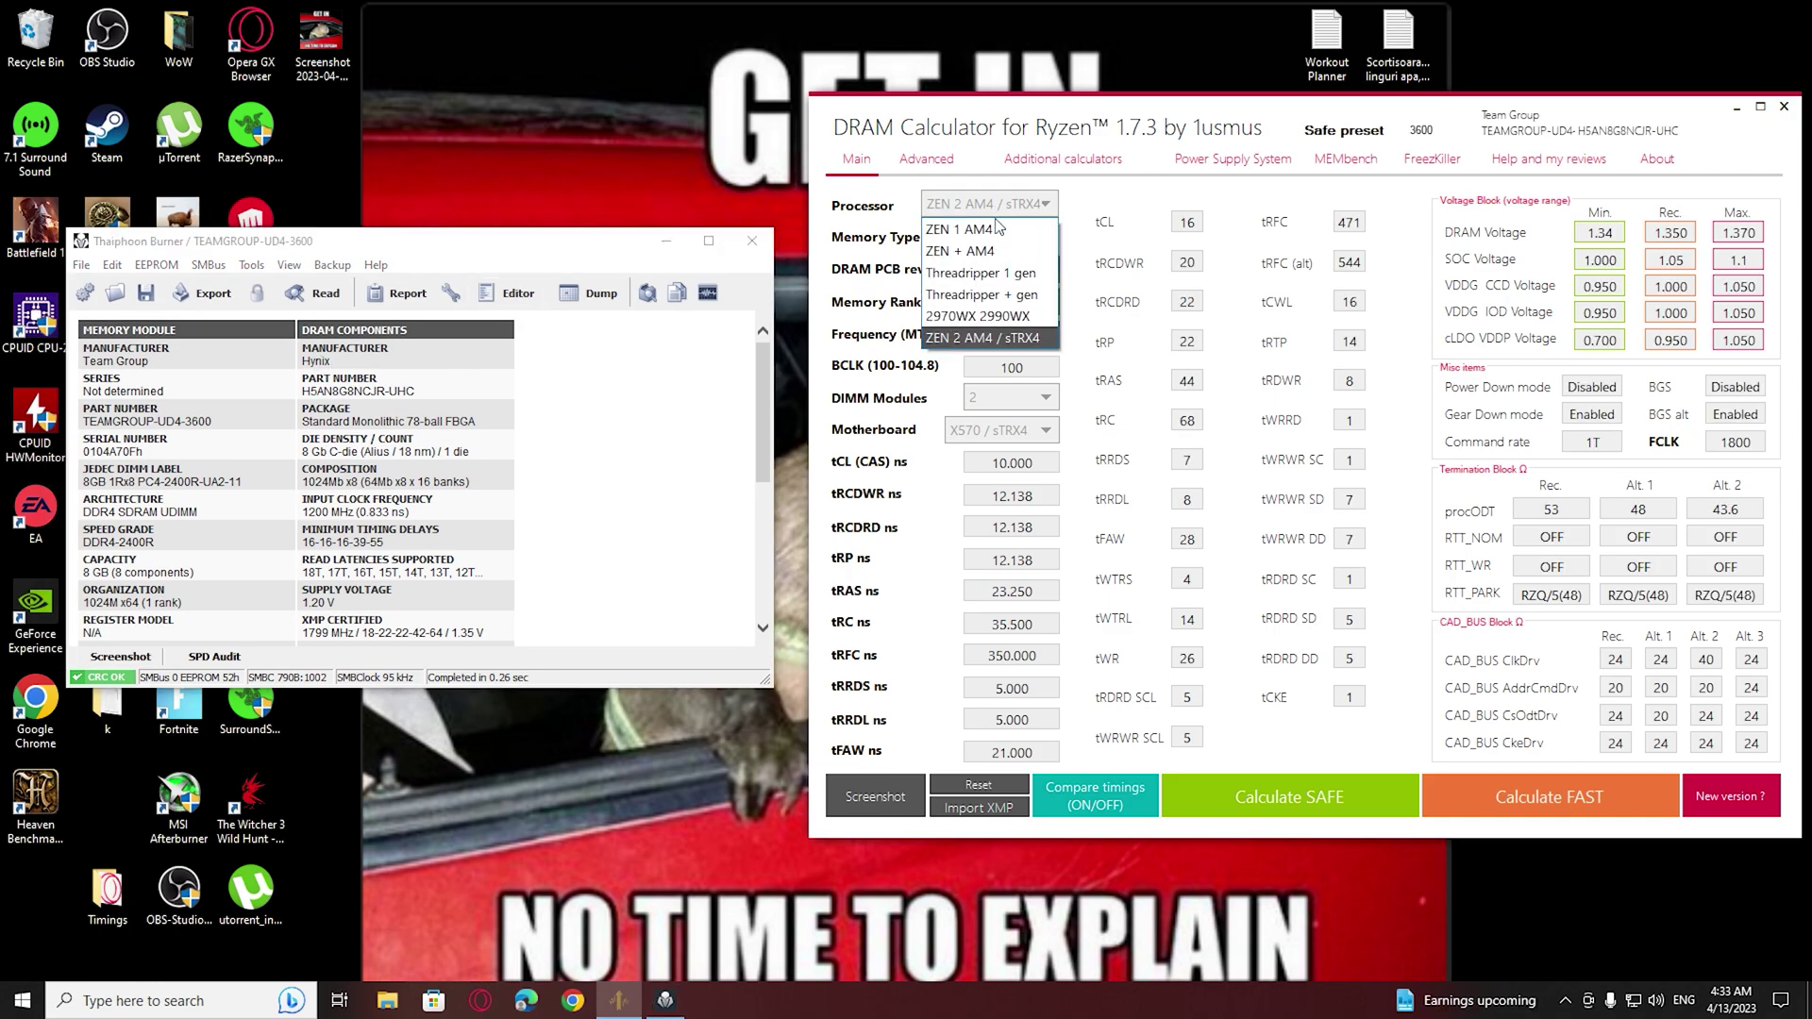
click(977, 338)
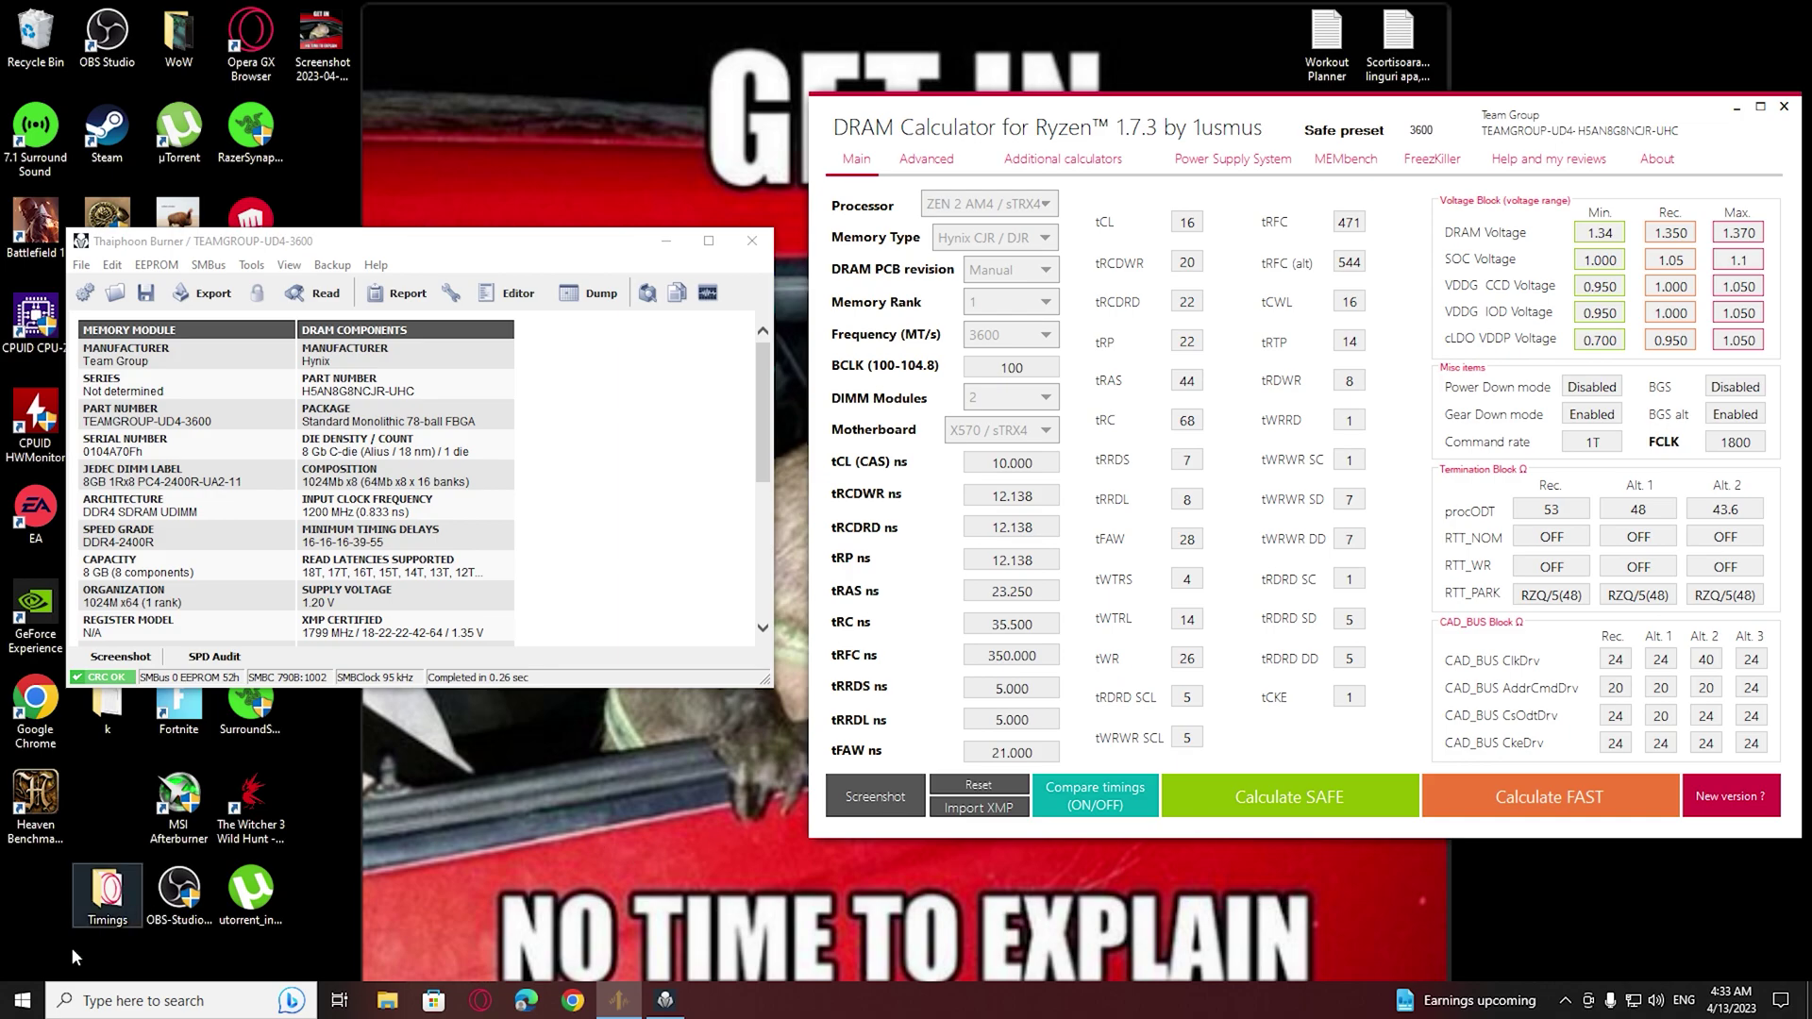
key(super)
Confirm in Device Manager the CPU is an AMD Ryzen 5 5600, and that Ryzen 5000 is Zen 3
text(deb)
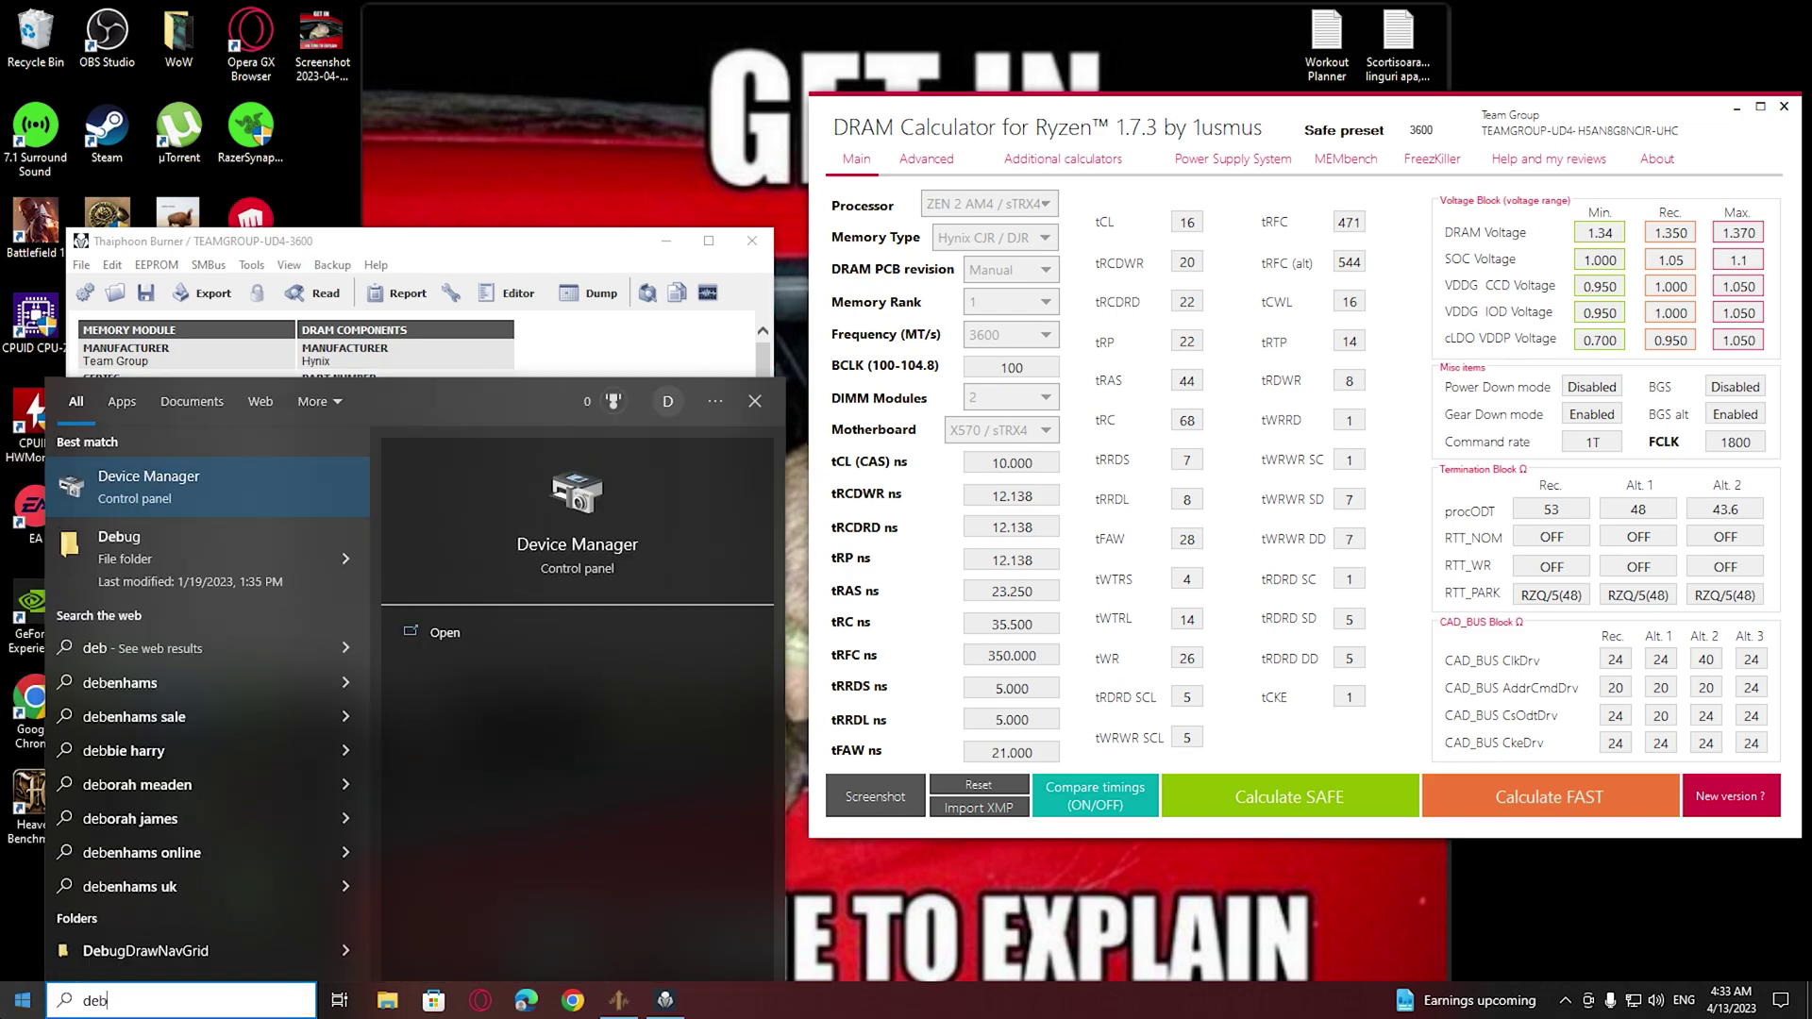
key(Return)
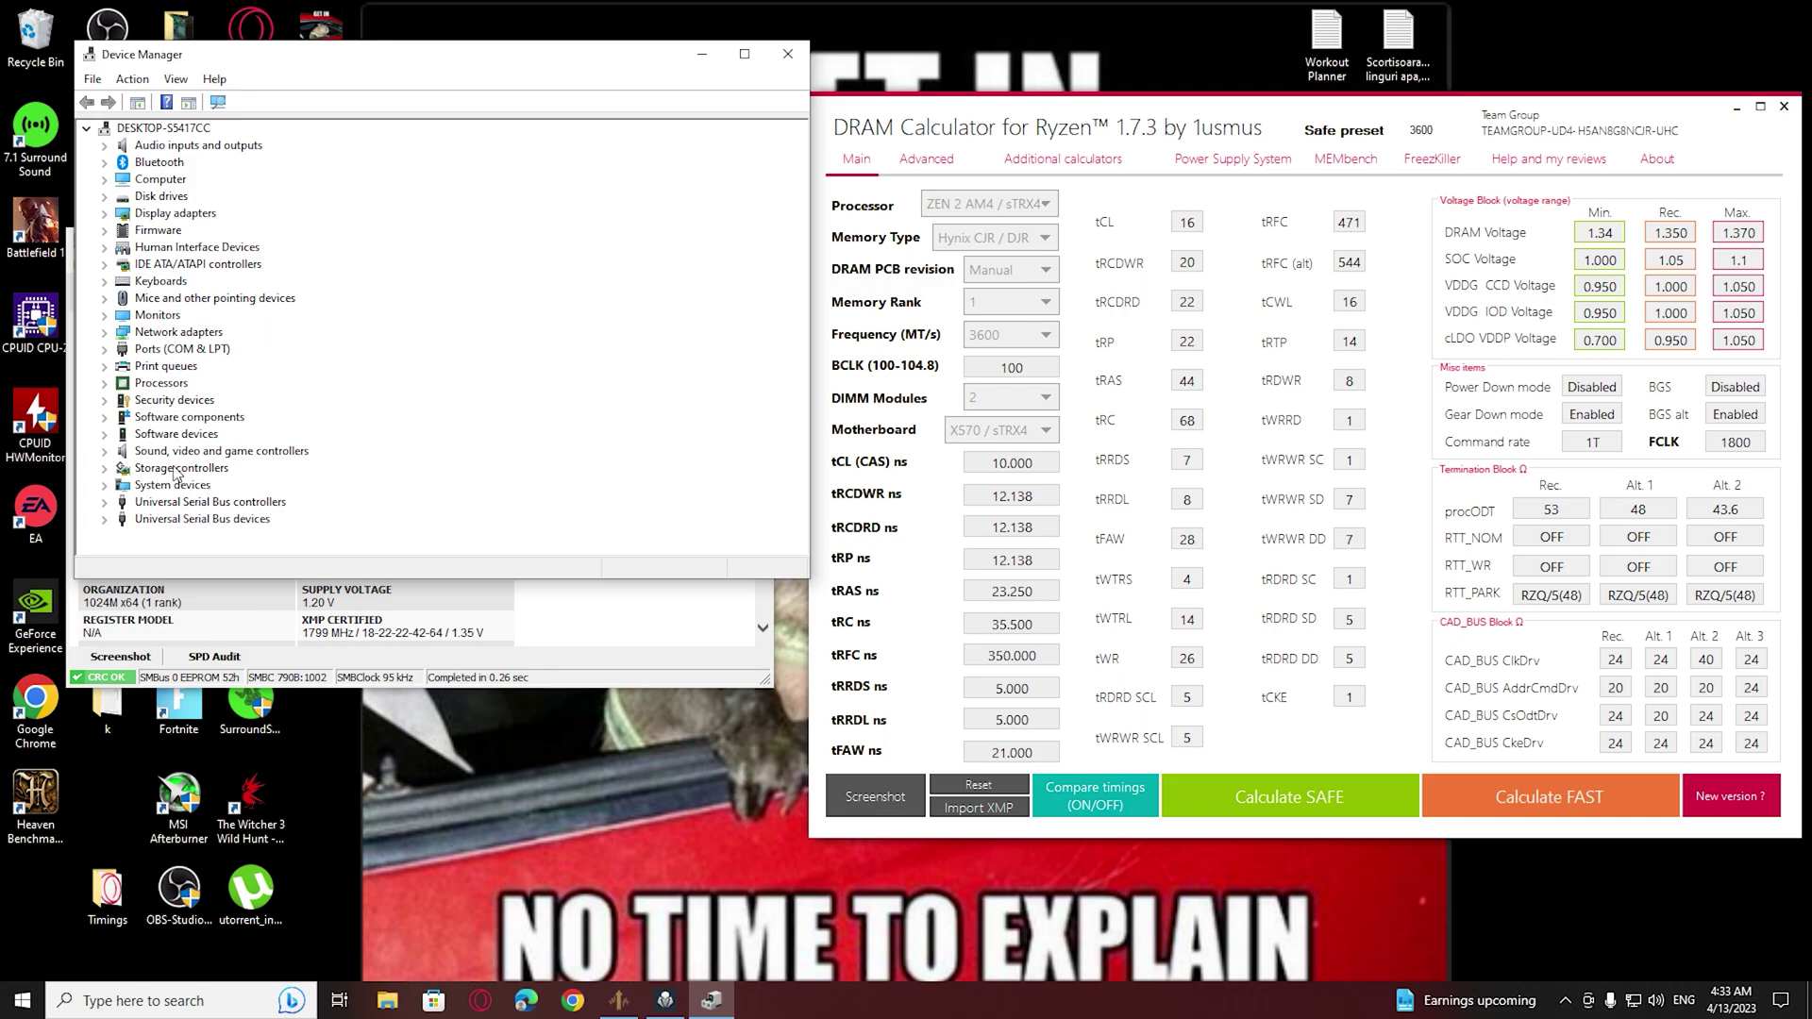
click(106, 383)
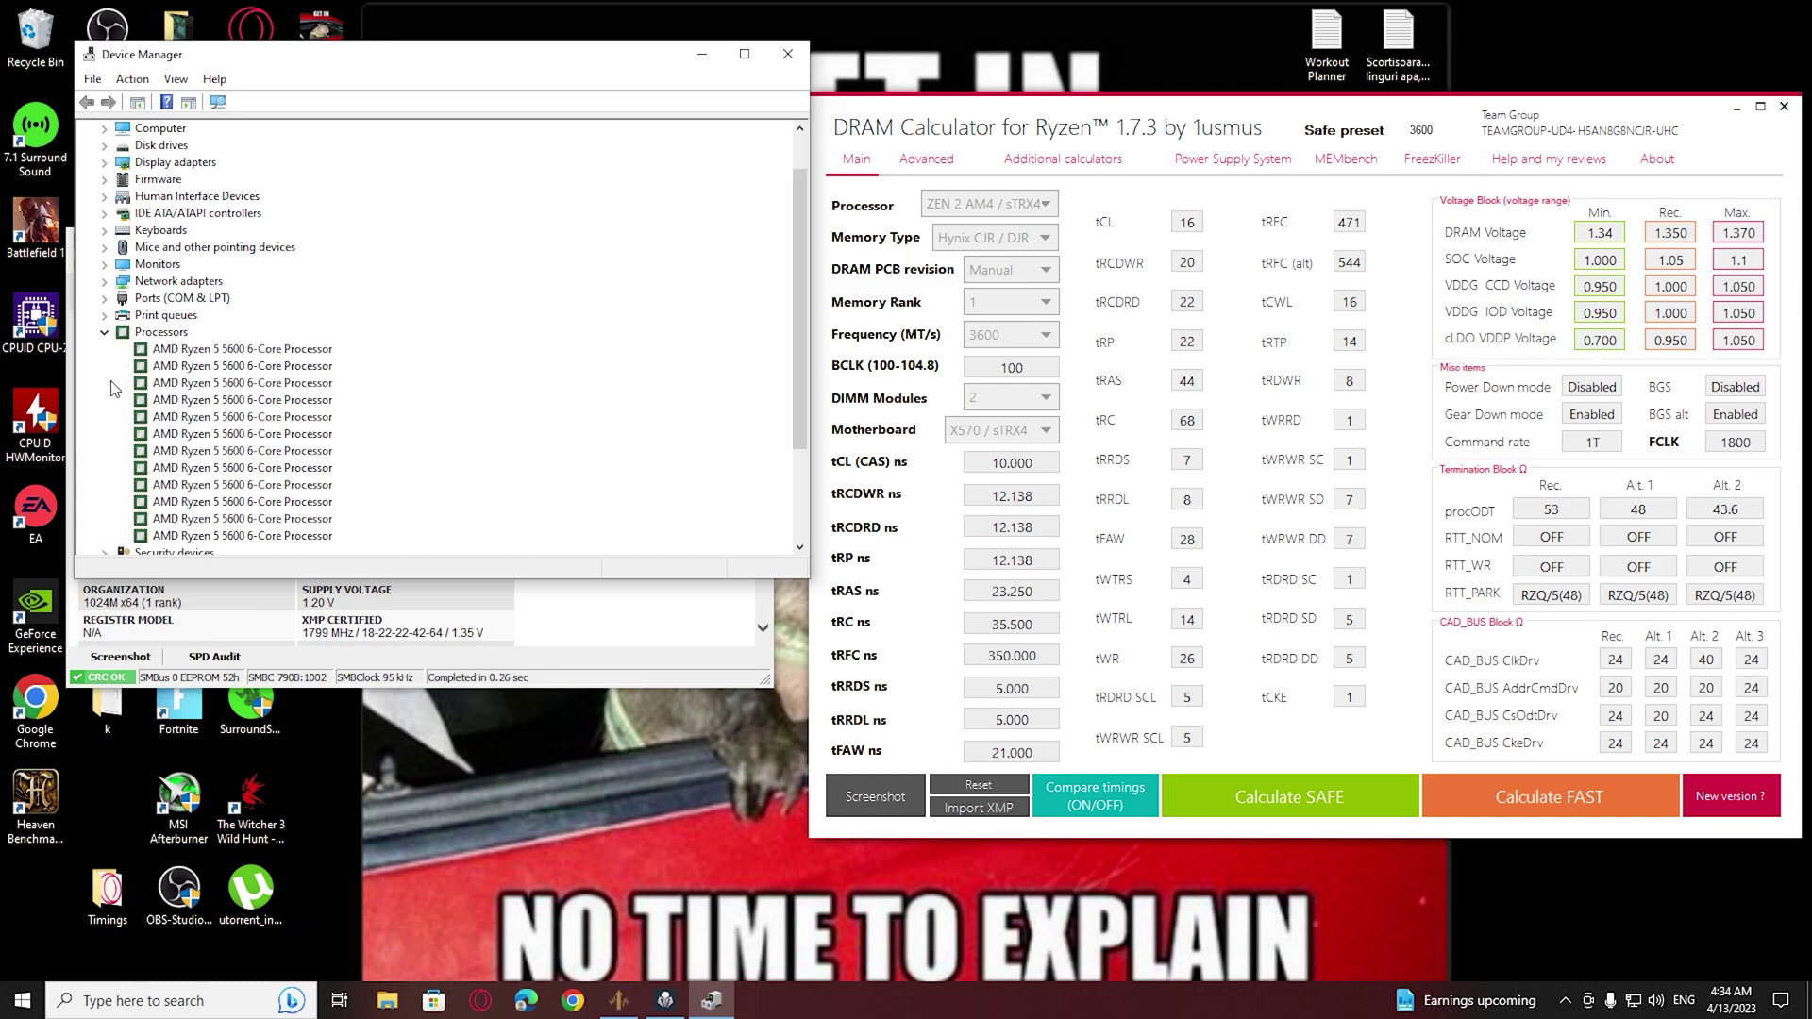
click(219, 372)
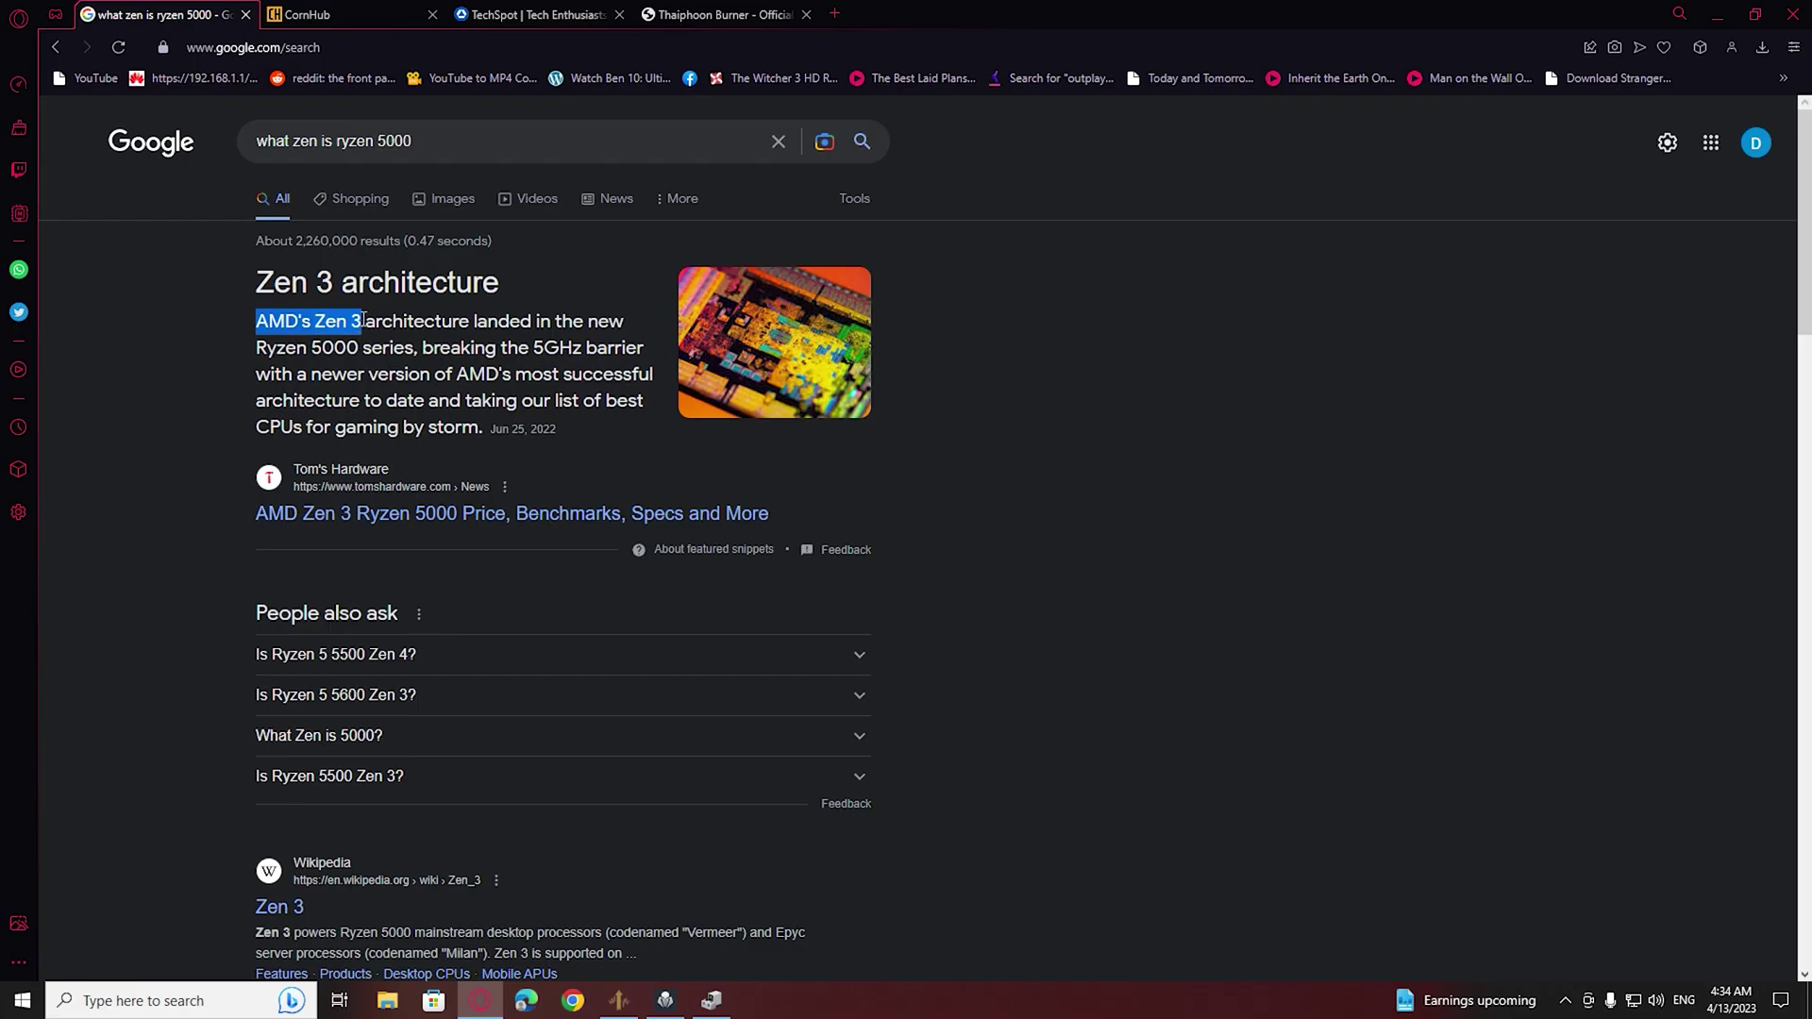
click(1173, 836)
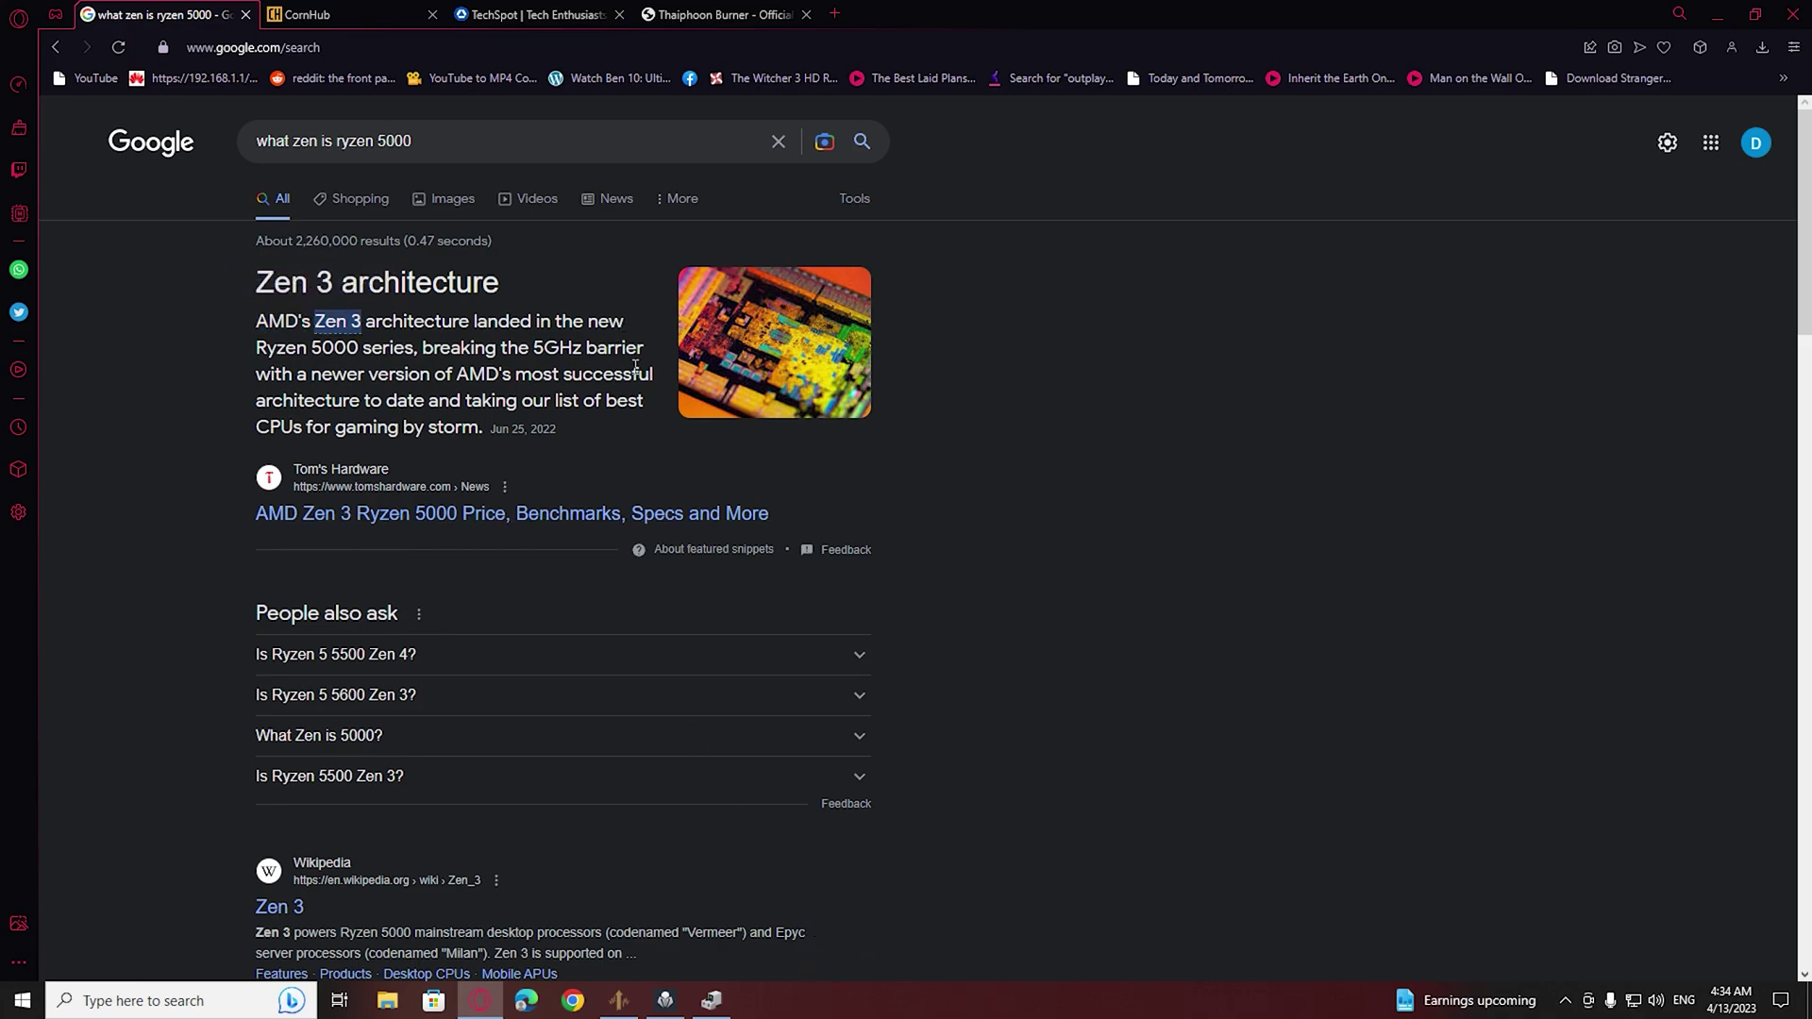
click(665, 1000)
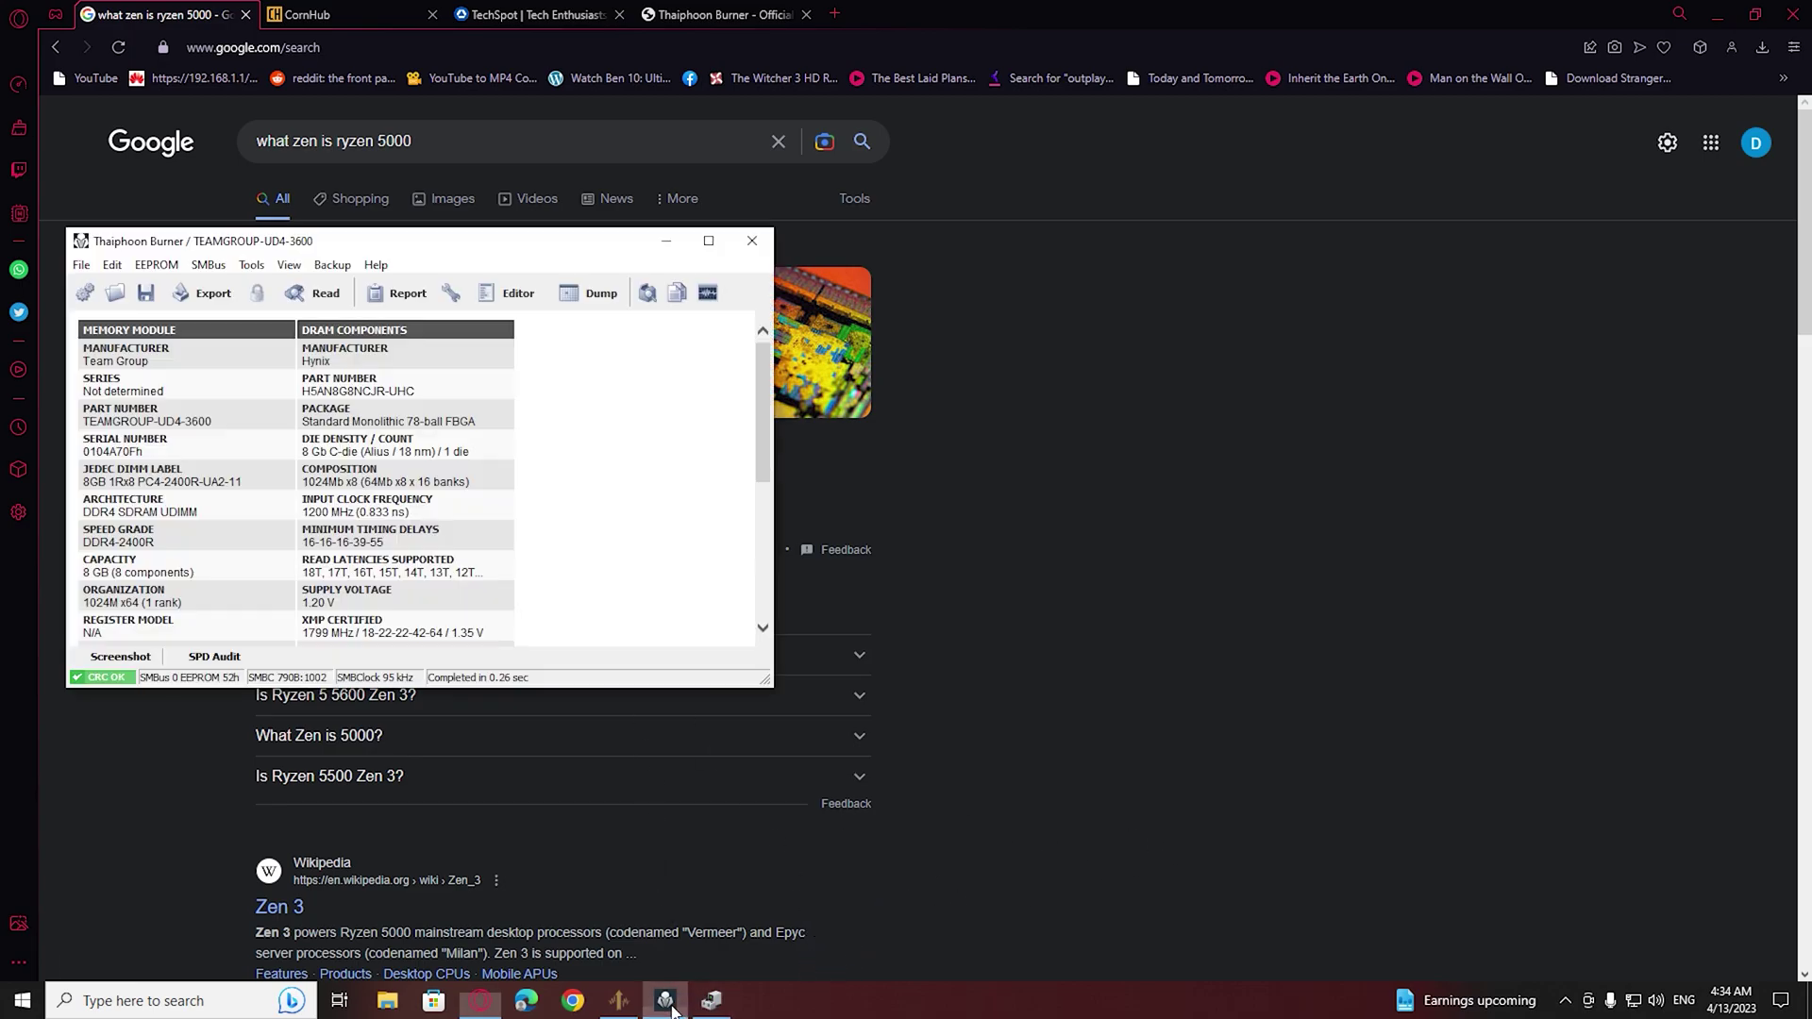
Keep ZEN 2 AM4 / sTRX4 as processor and Hynix CJR / DJR as memory type
click(619, 1000)
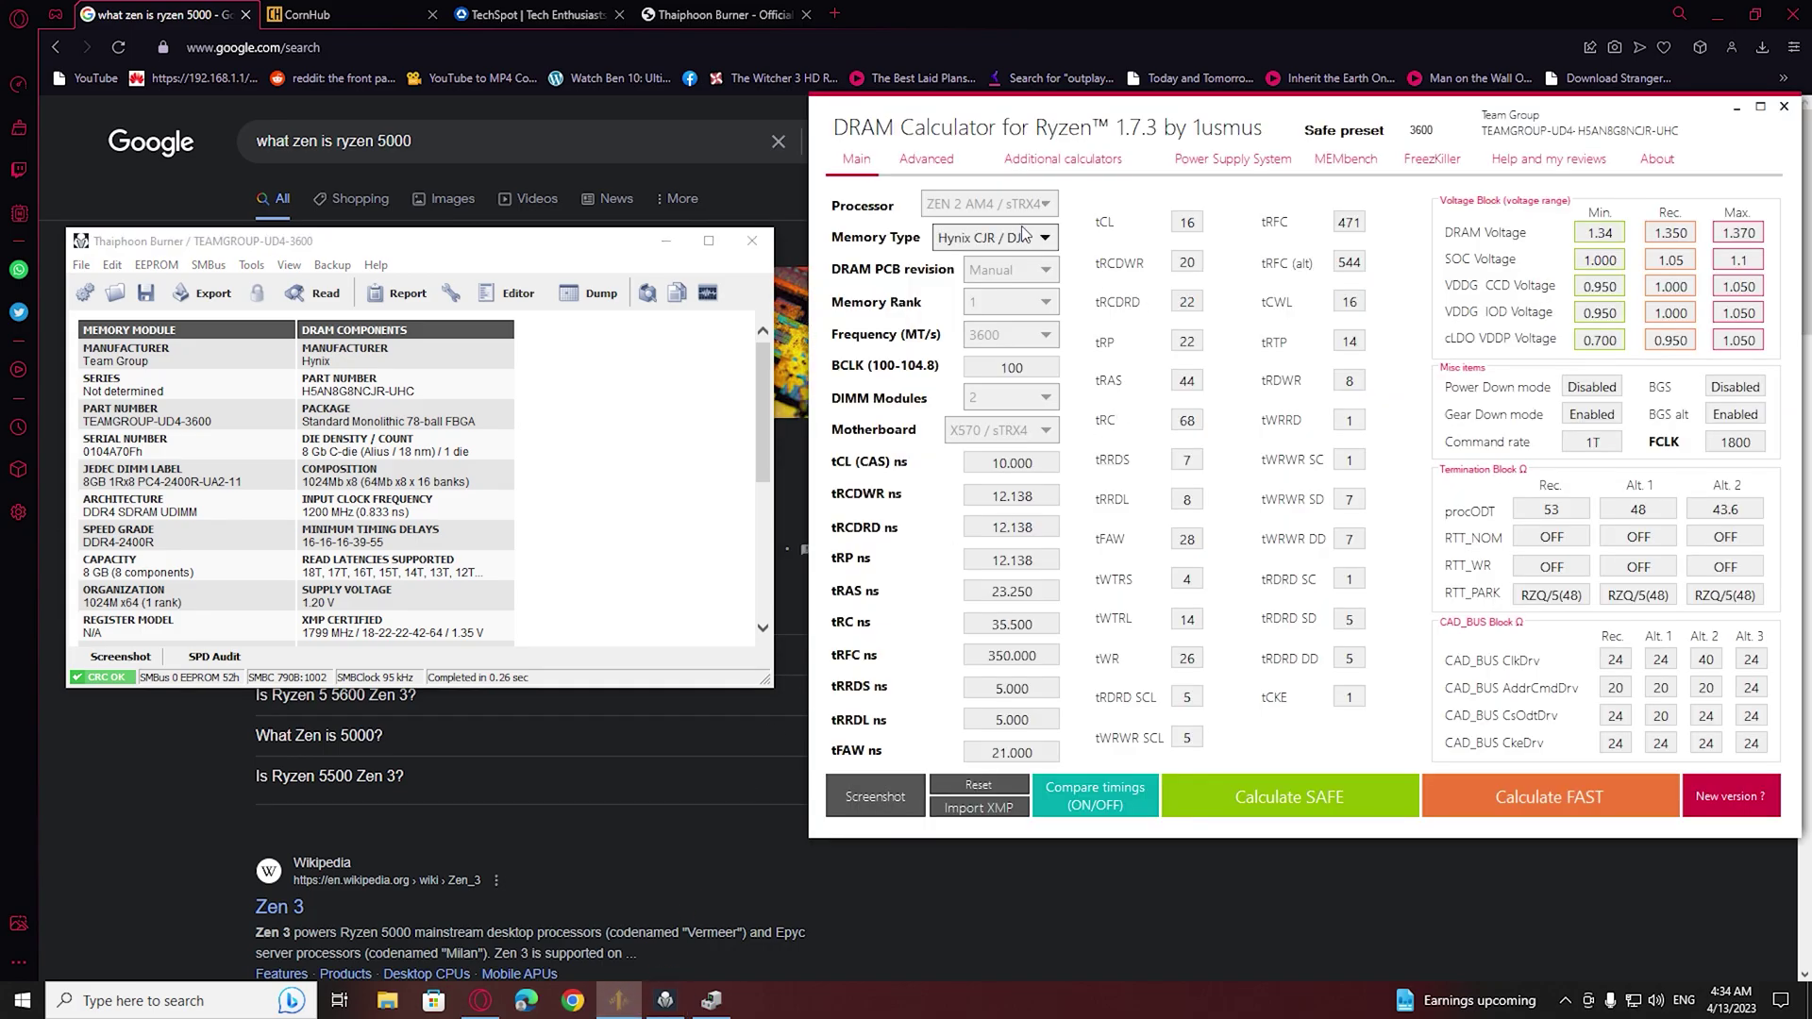
click(1024, 207)
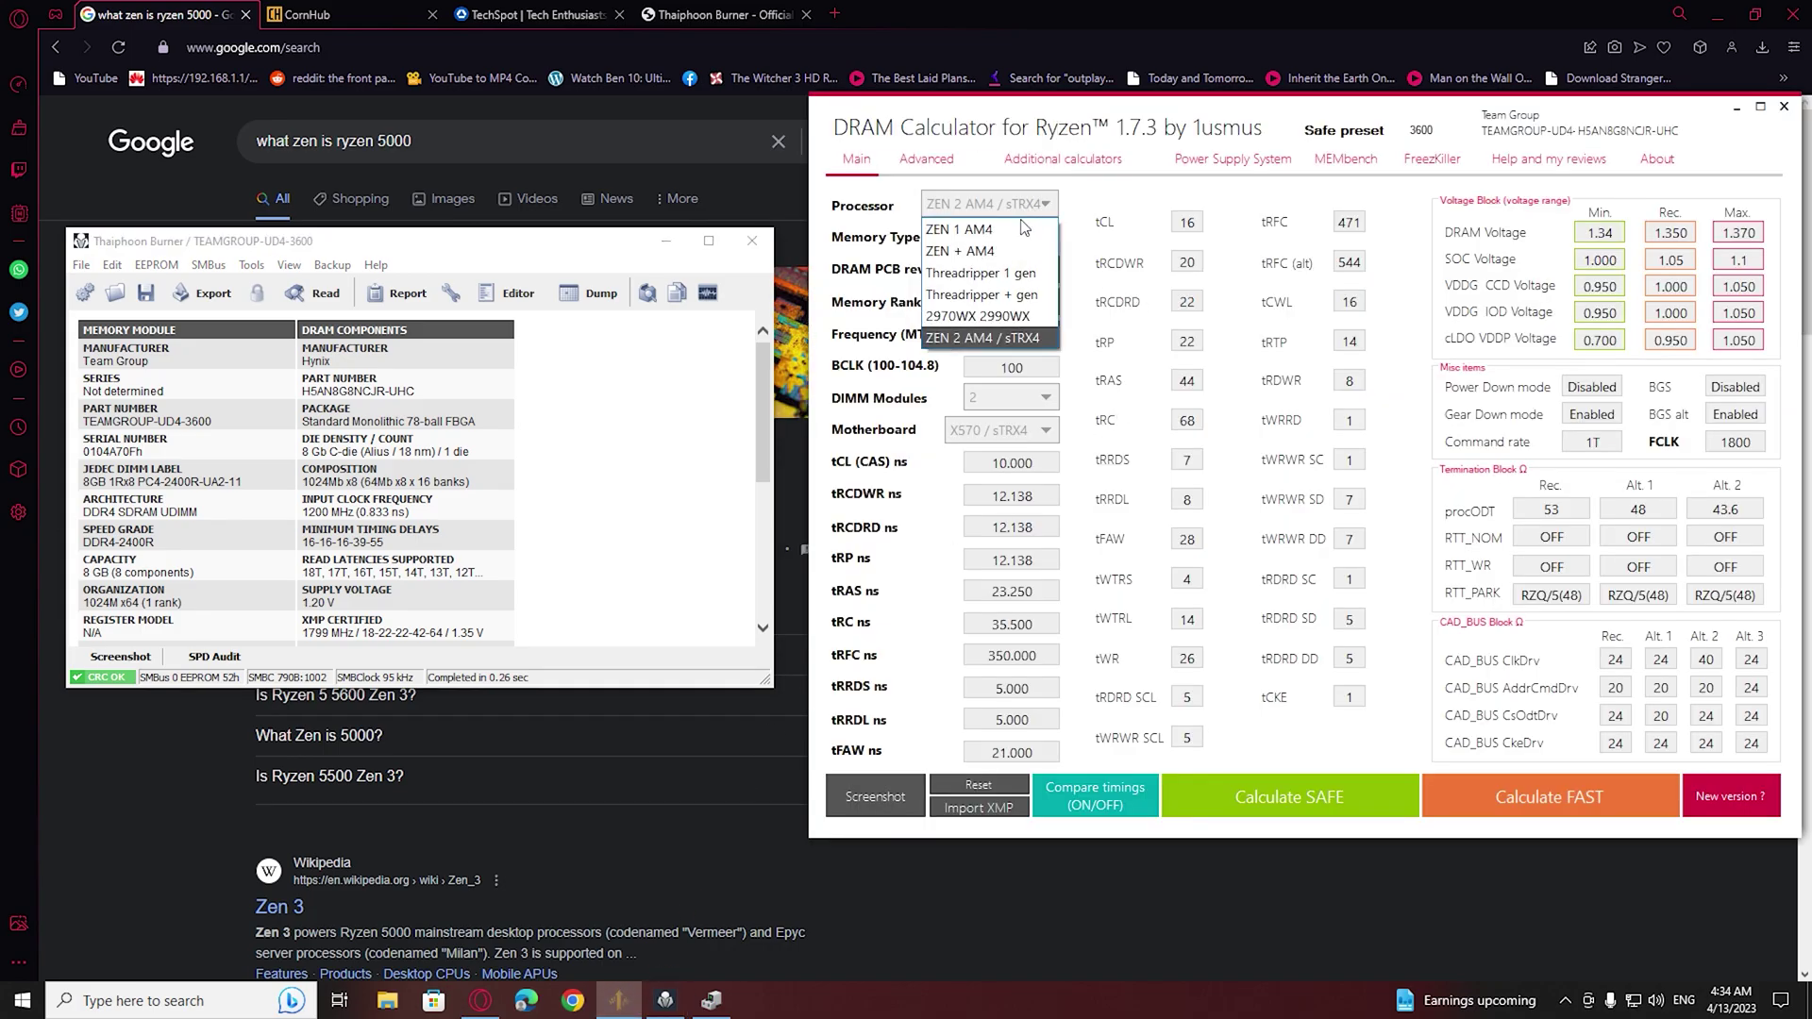
click(1015, 341)
drag(542, 231, 543, 485)
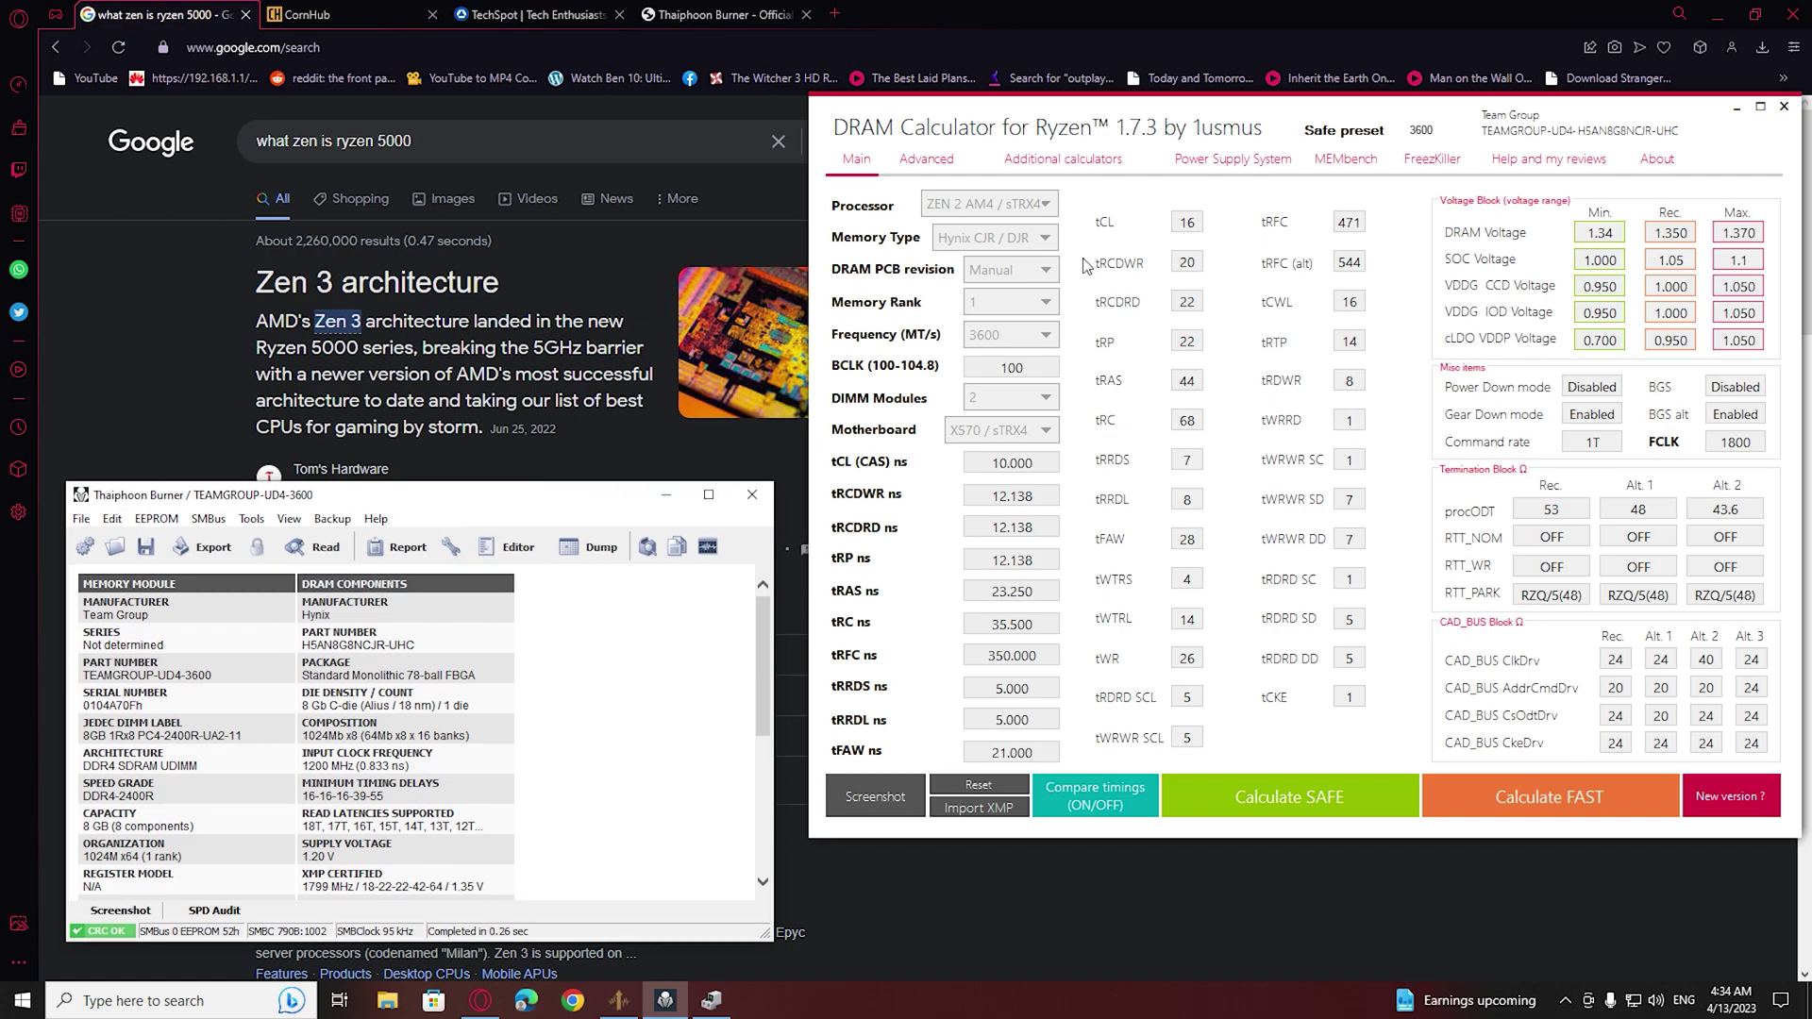
click(1014, 247)
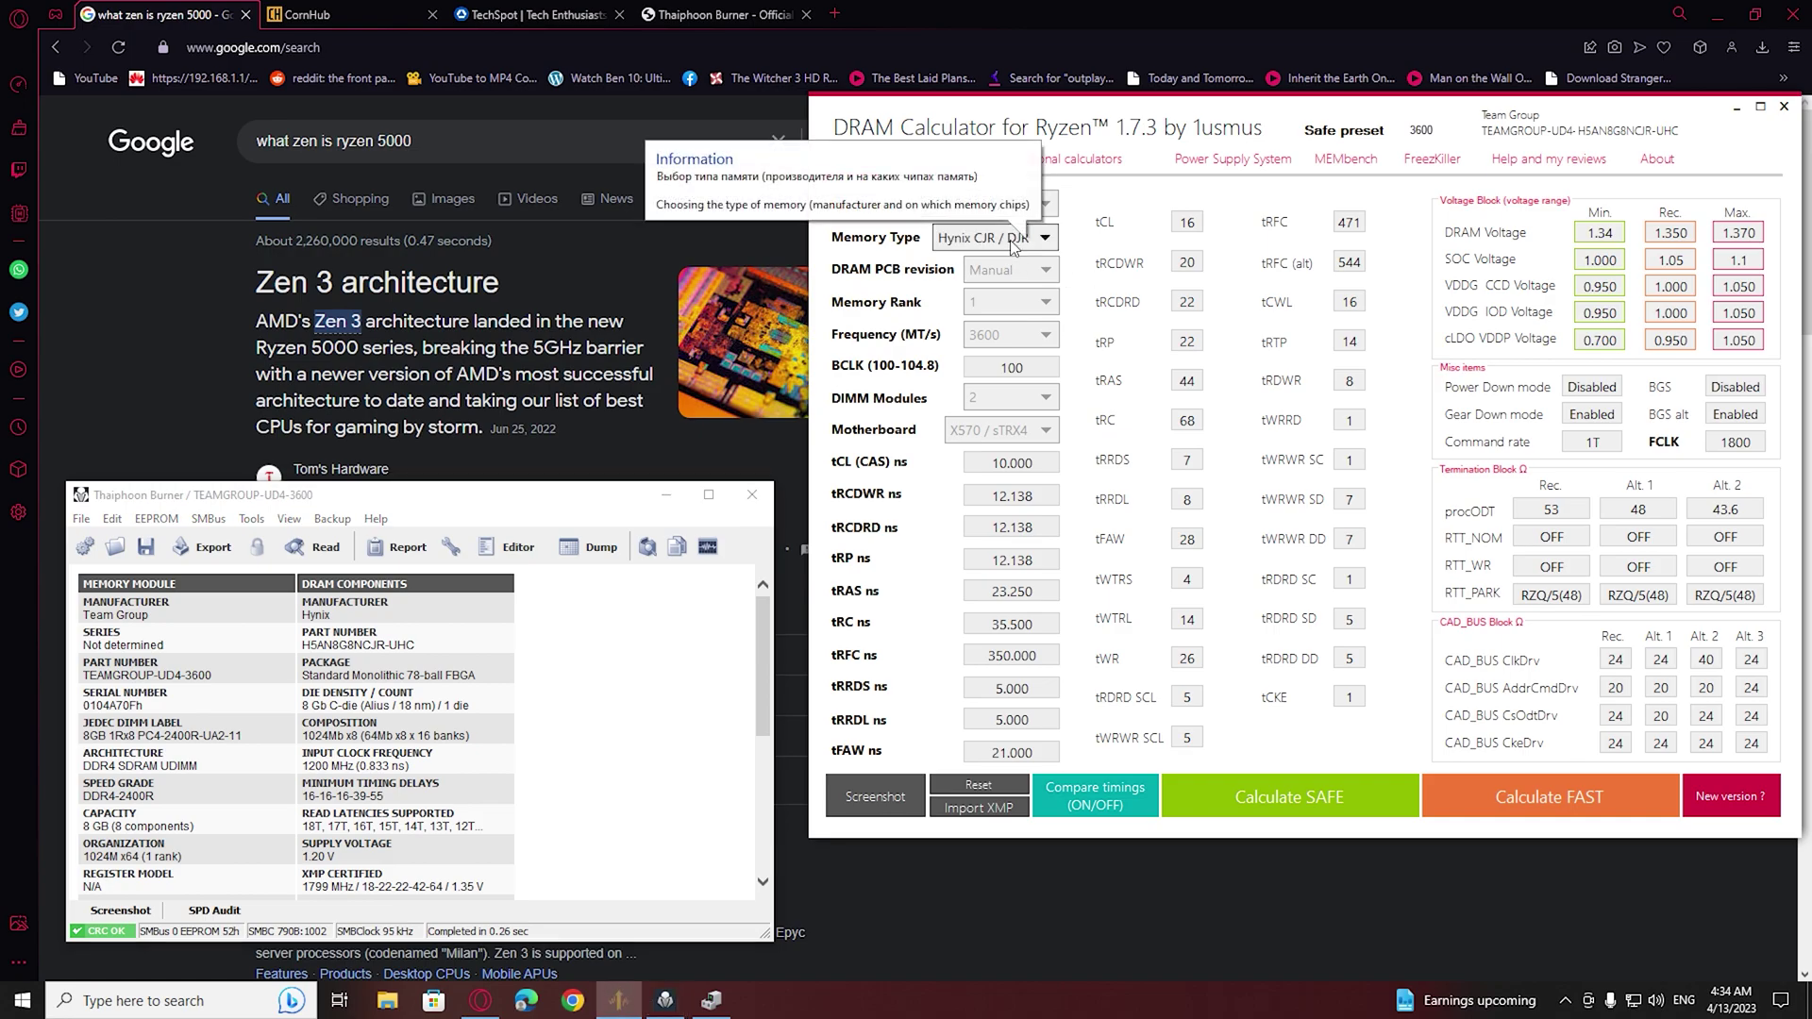
click(1043, 241)
click(1044, 244)
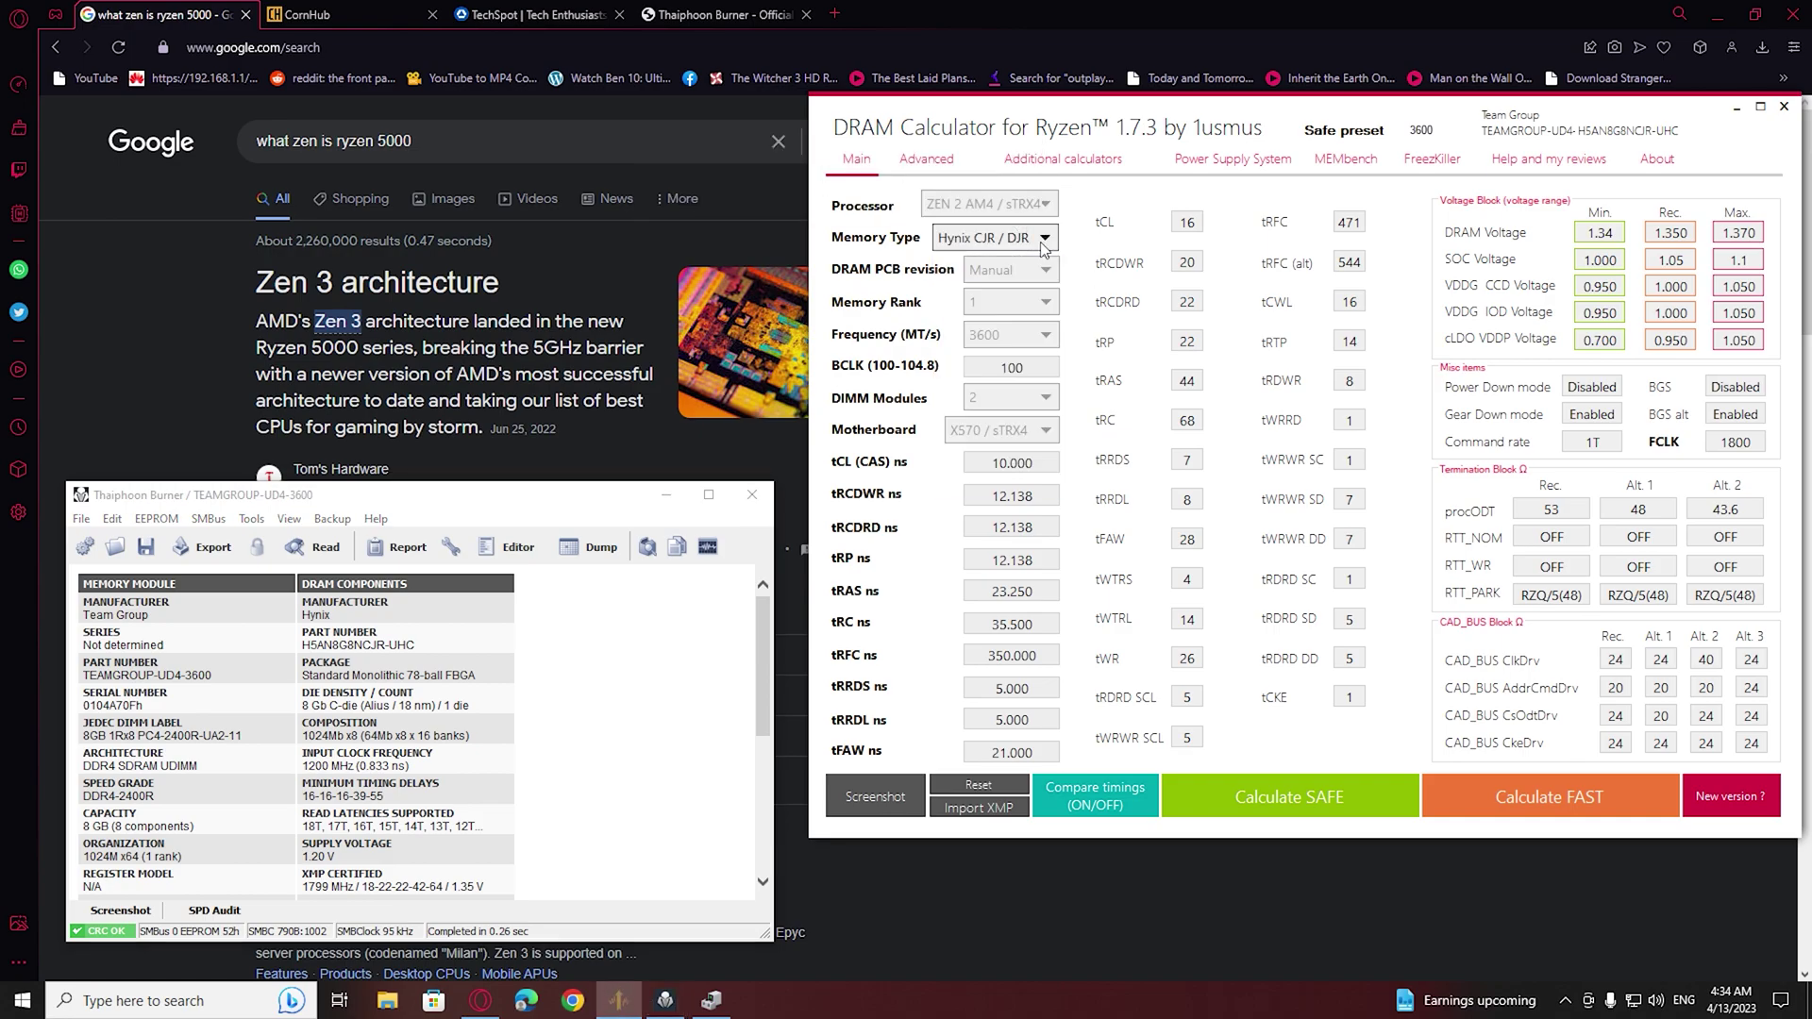
Check the Hynix C-die part number in Thaiphoon and keep PCB revision on Manual
drag(377, 494, 372, 212)
click(298, 325)
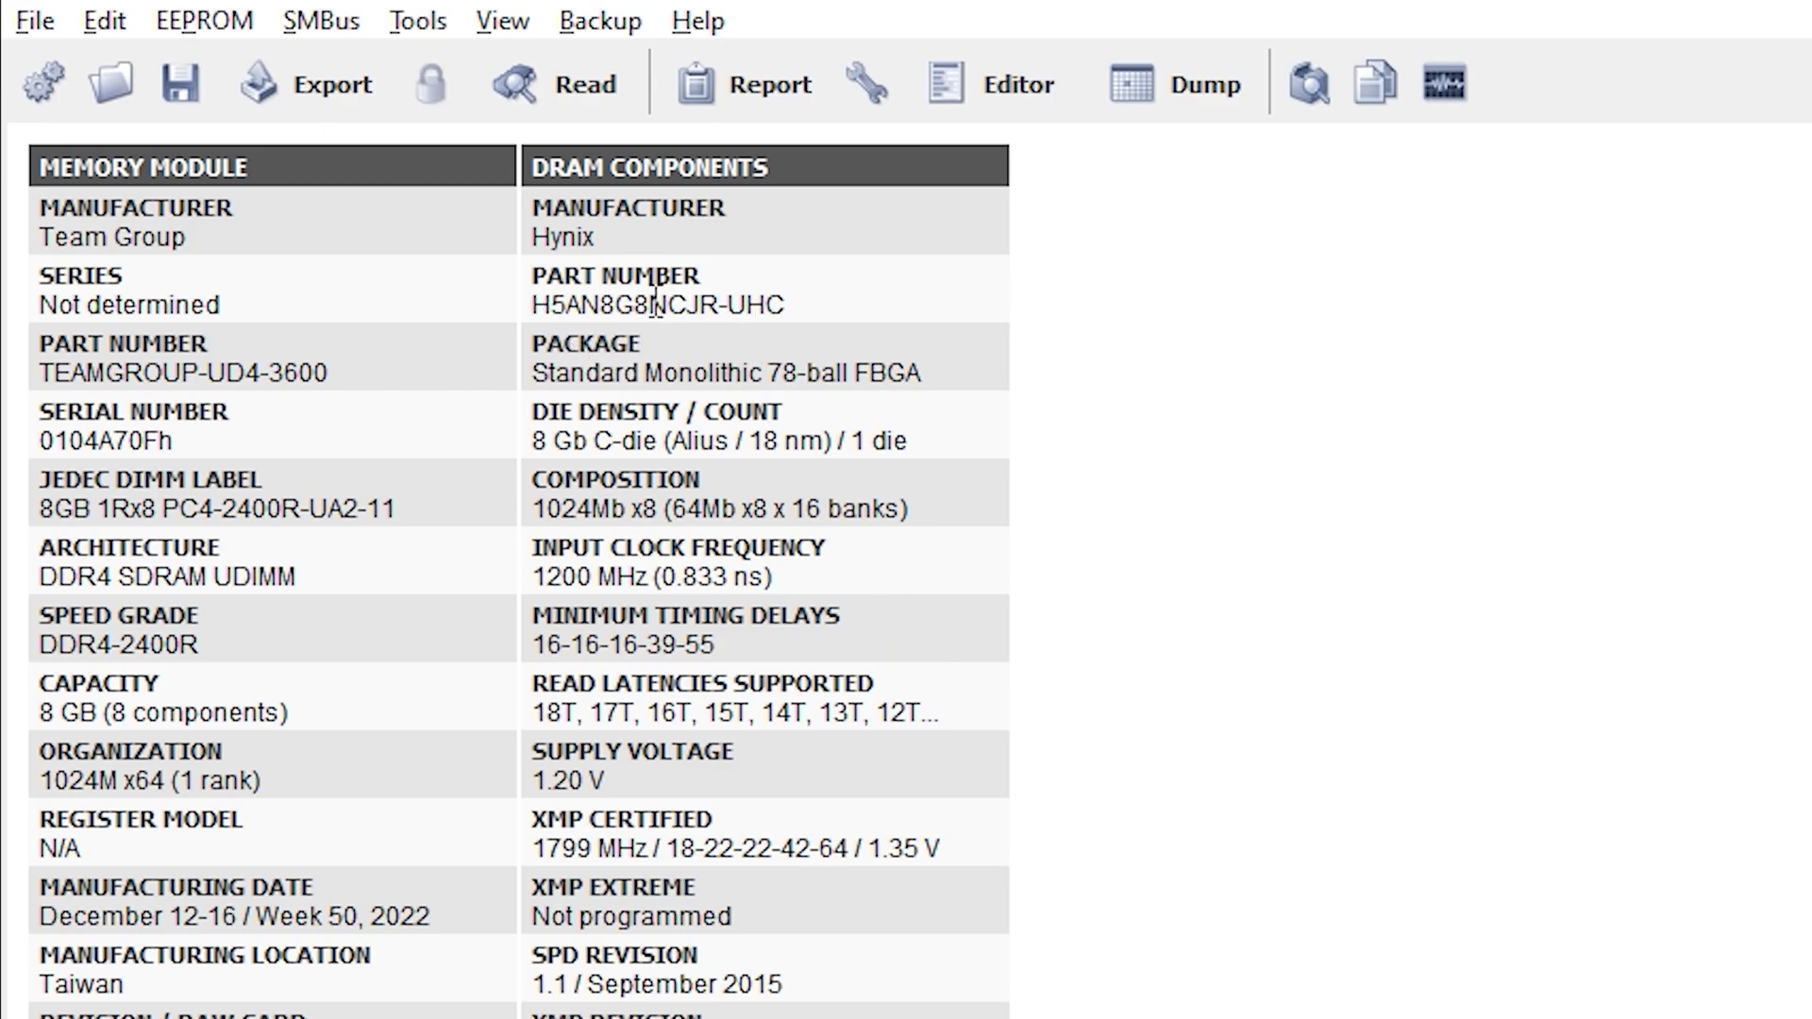
drag(666, 306, 723, 311)
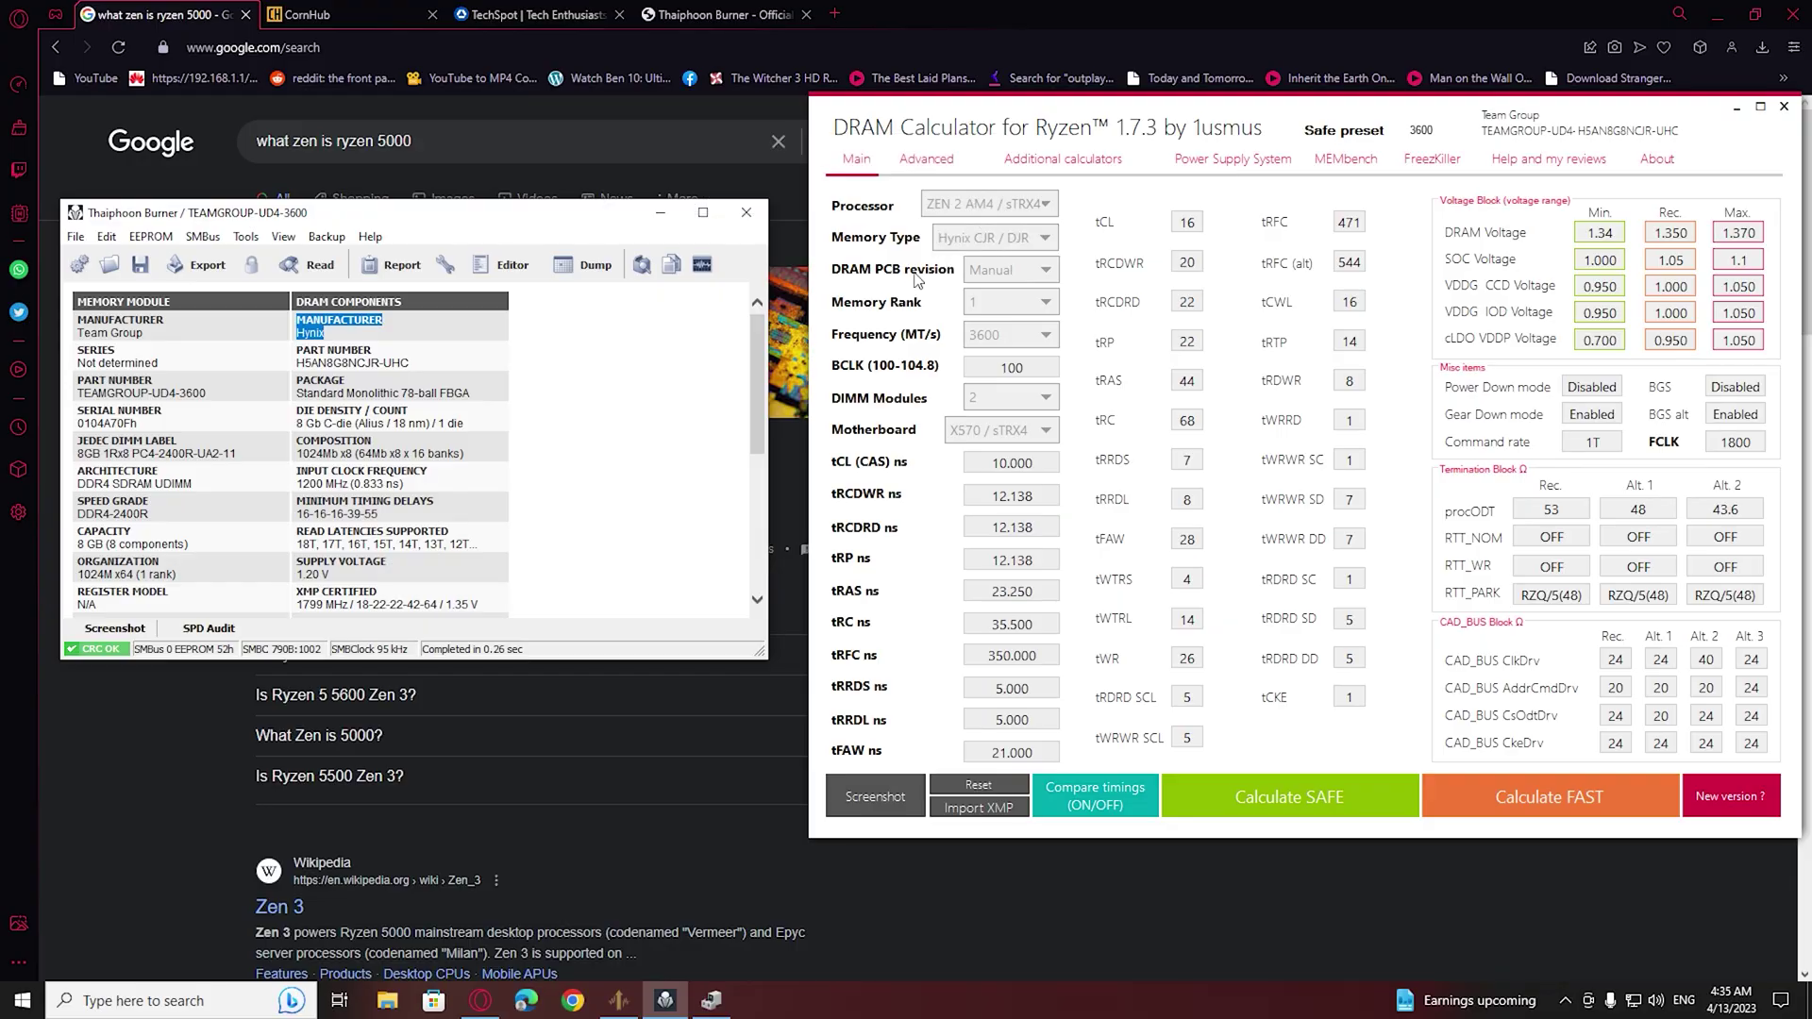
click(998, 271)
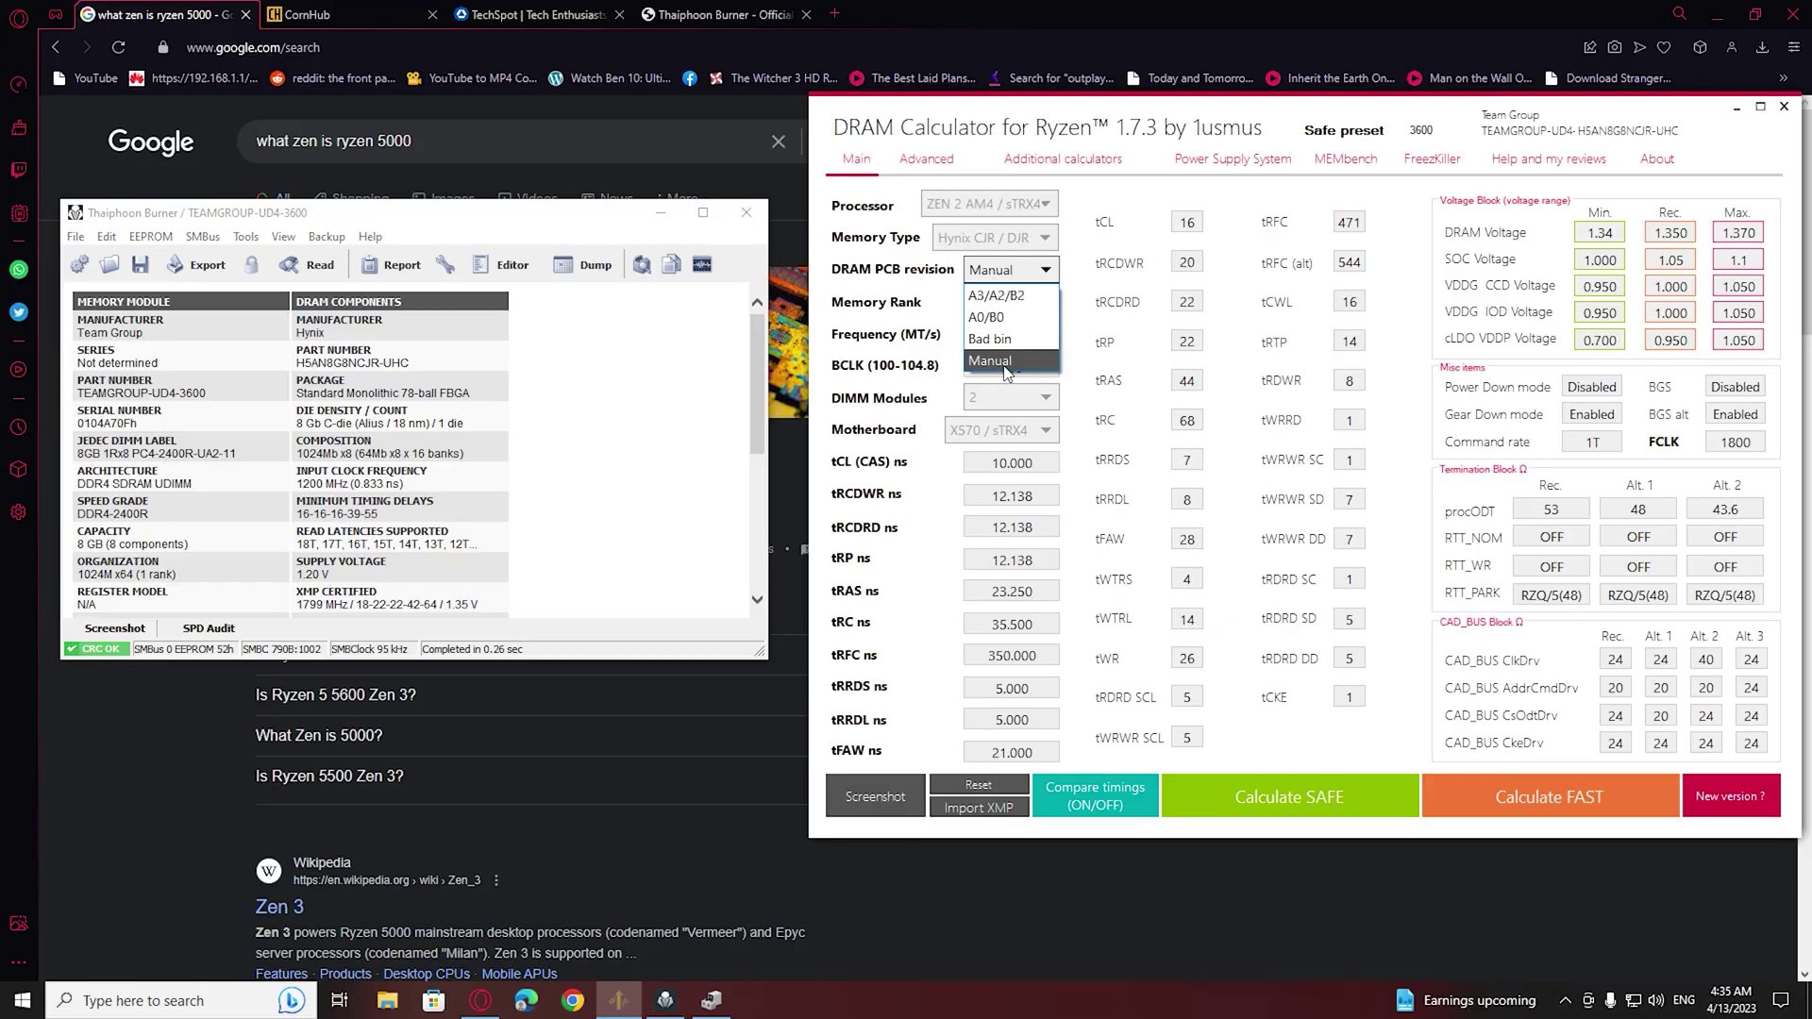
click(1002, 364)
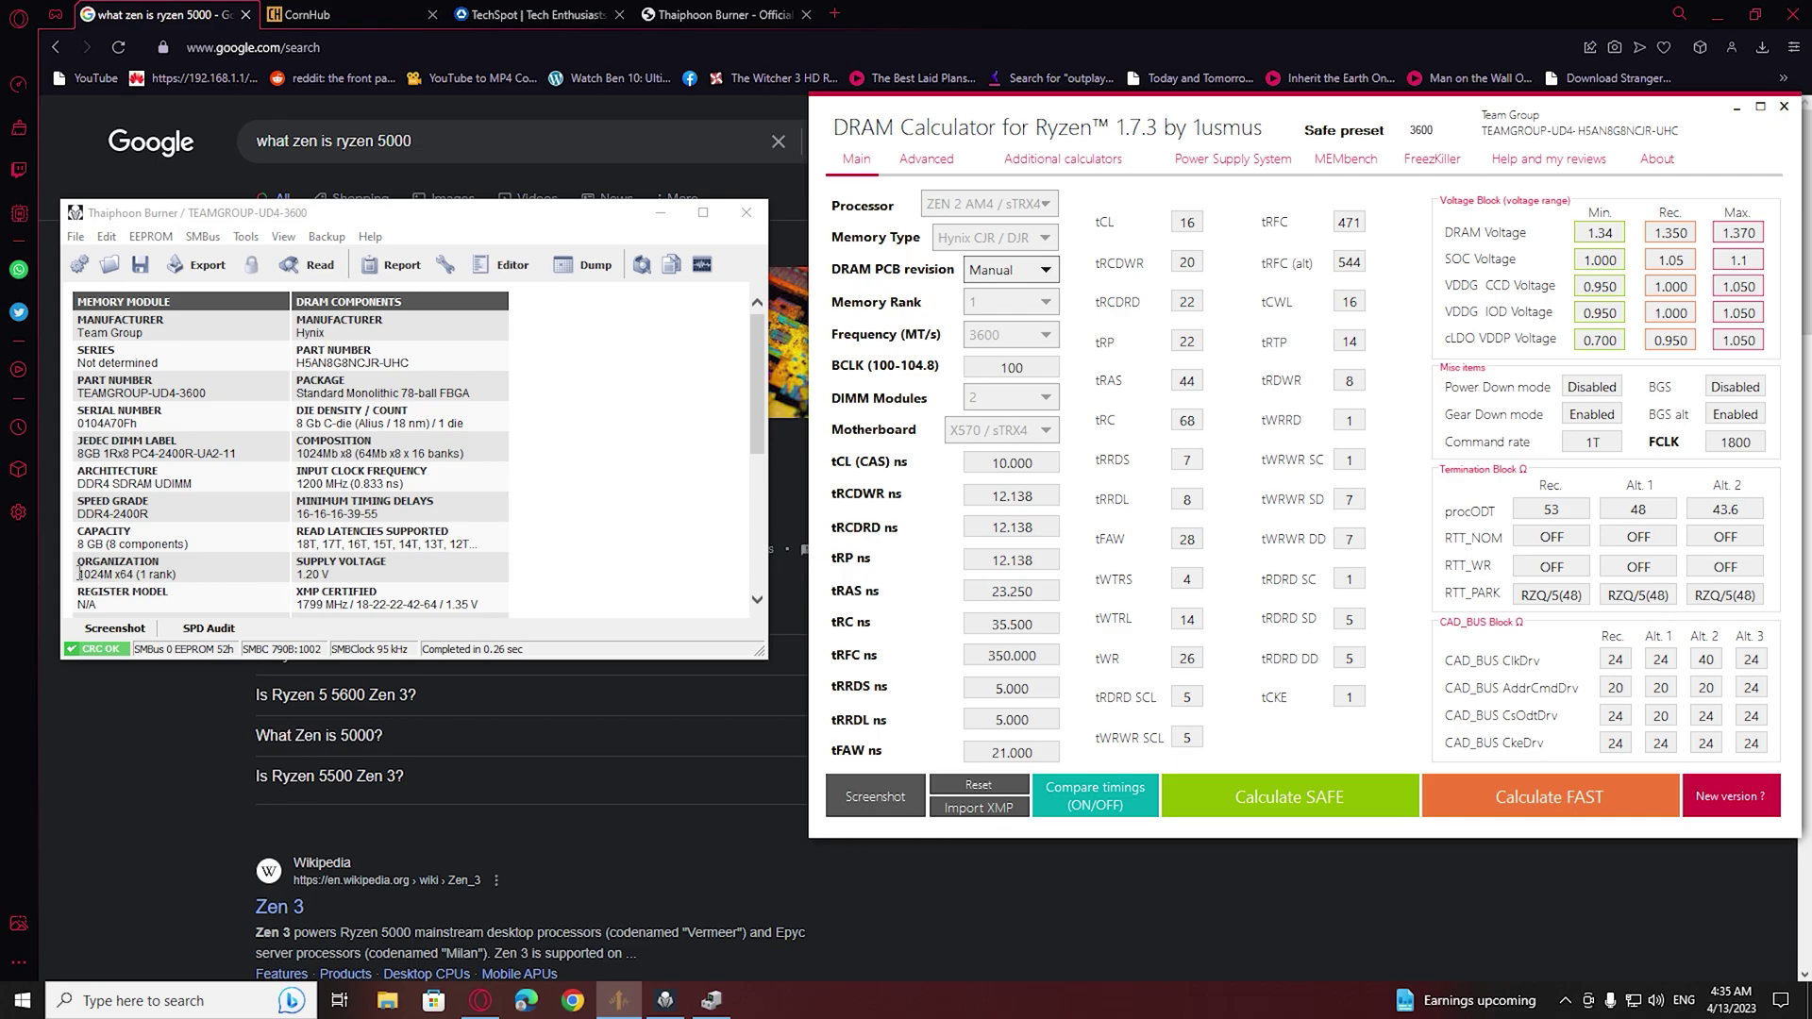
Match the module's 1-rank organization by keeping Memory Rank at 1
drag(79, 574, 162, 576)
click(166, 580)
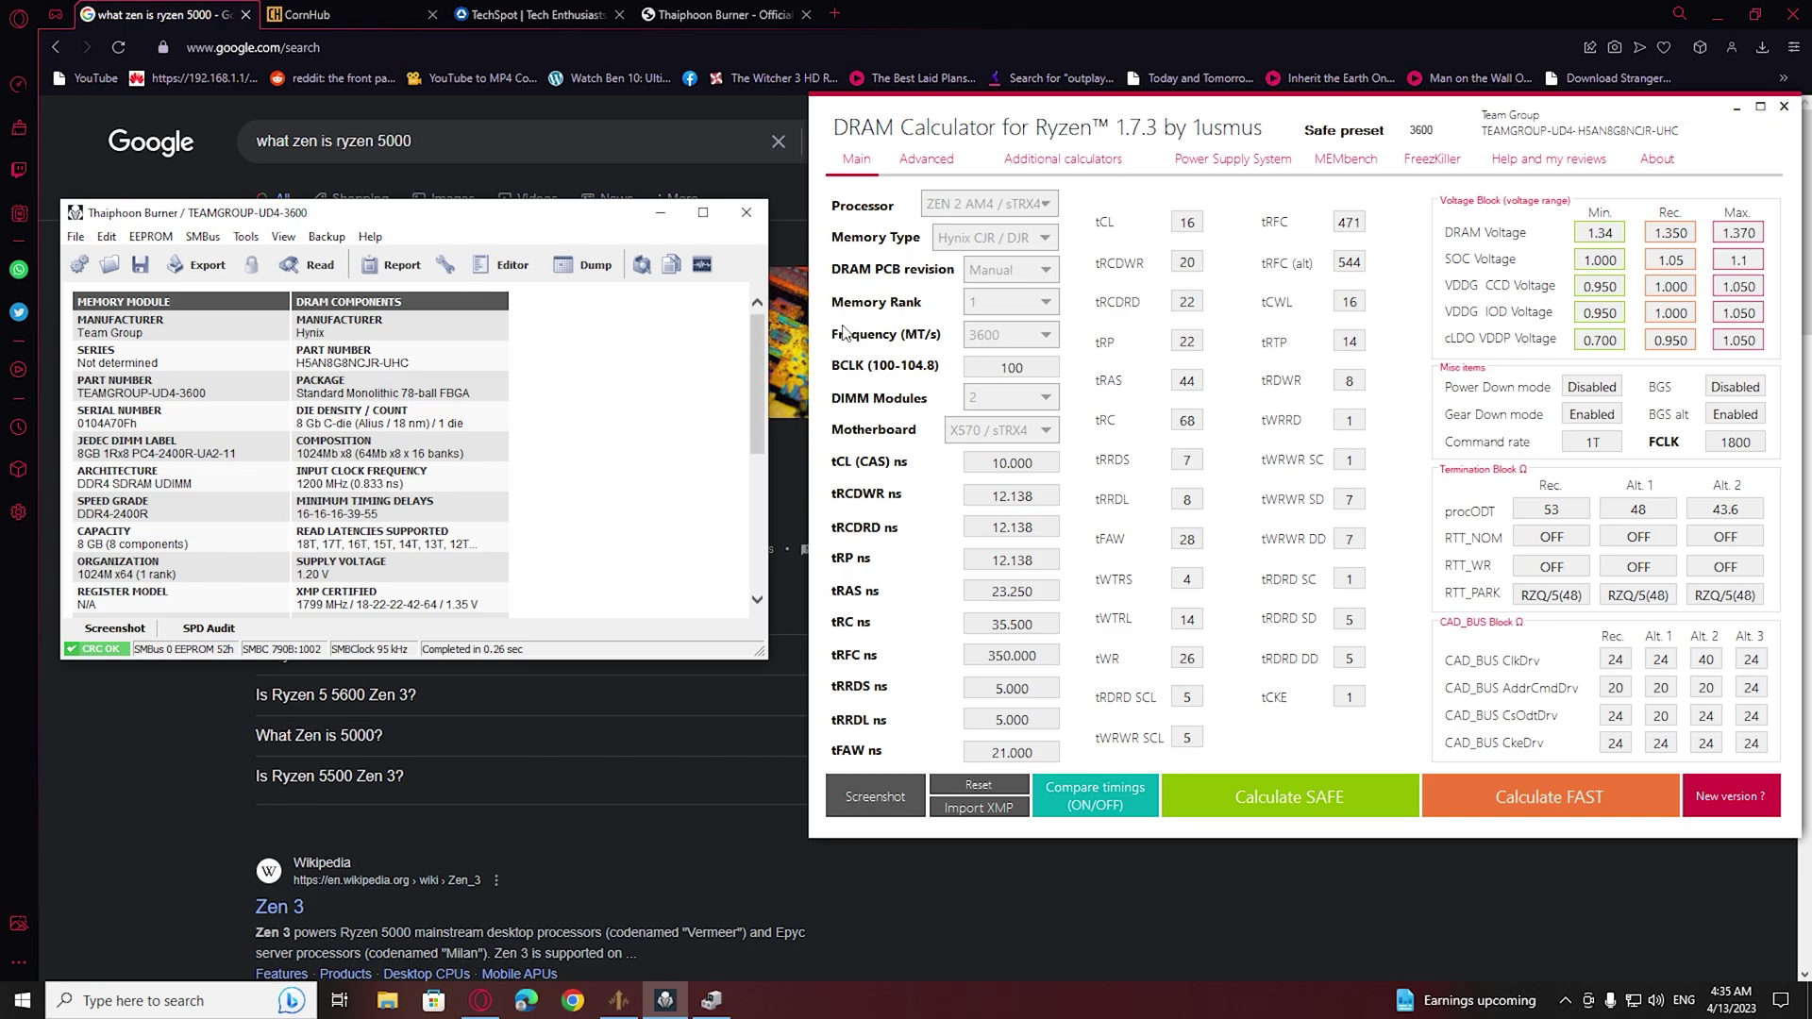
click(1005, 302)
click(995, 328)
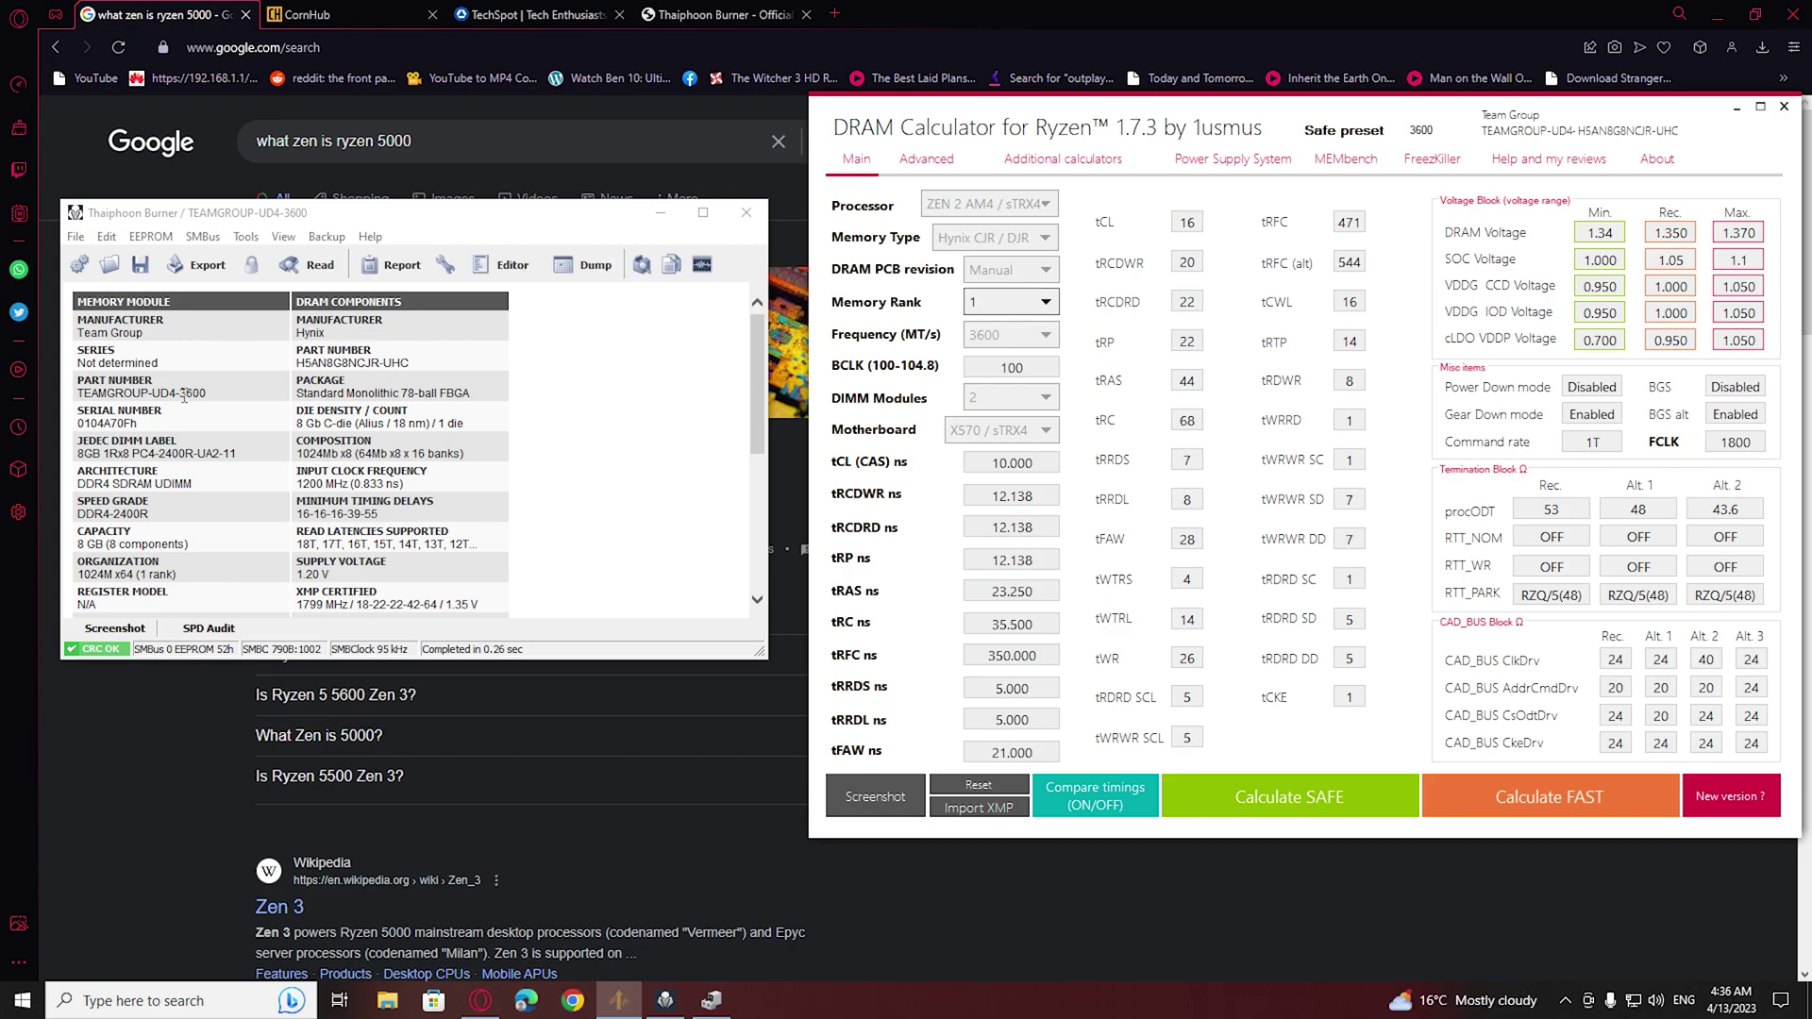
Note 3600 in the part number and open the Frequency list to pick it
drag(184, 398, 207, 396)
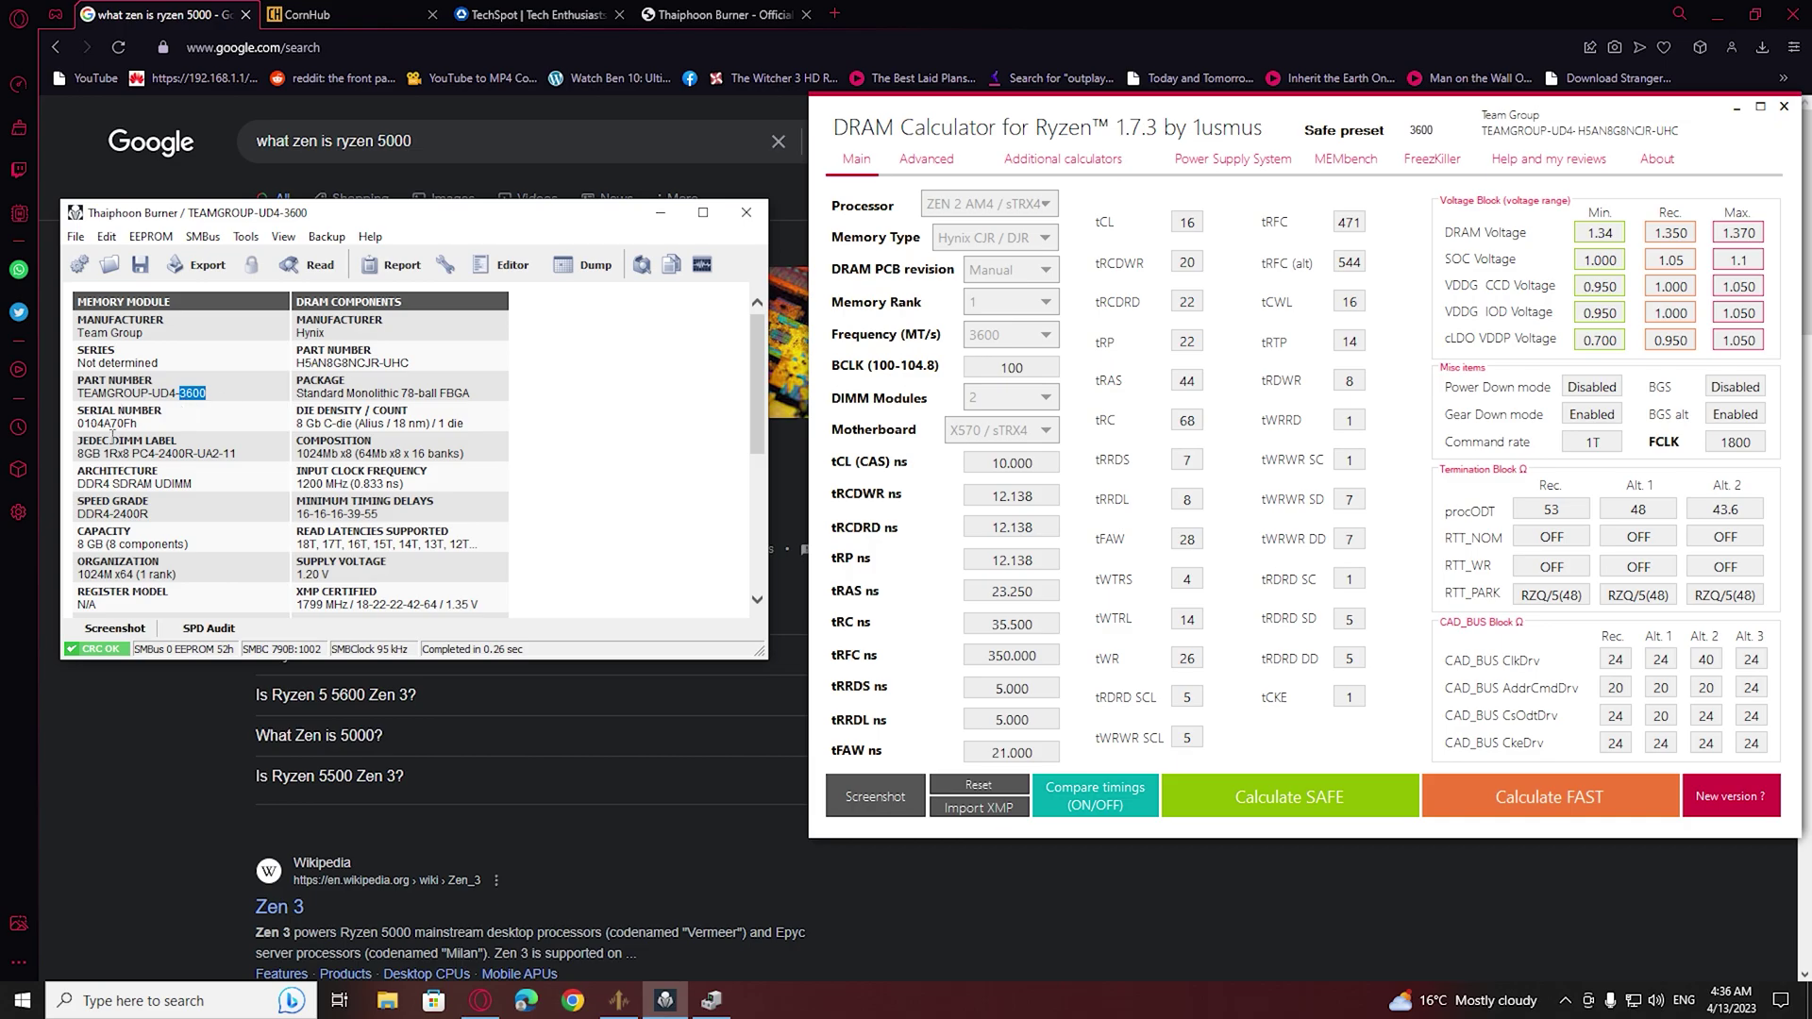
click(1027, 337)
click(1019, 340)
click(1017, 342)
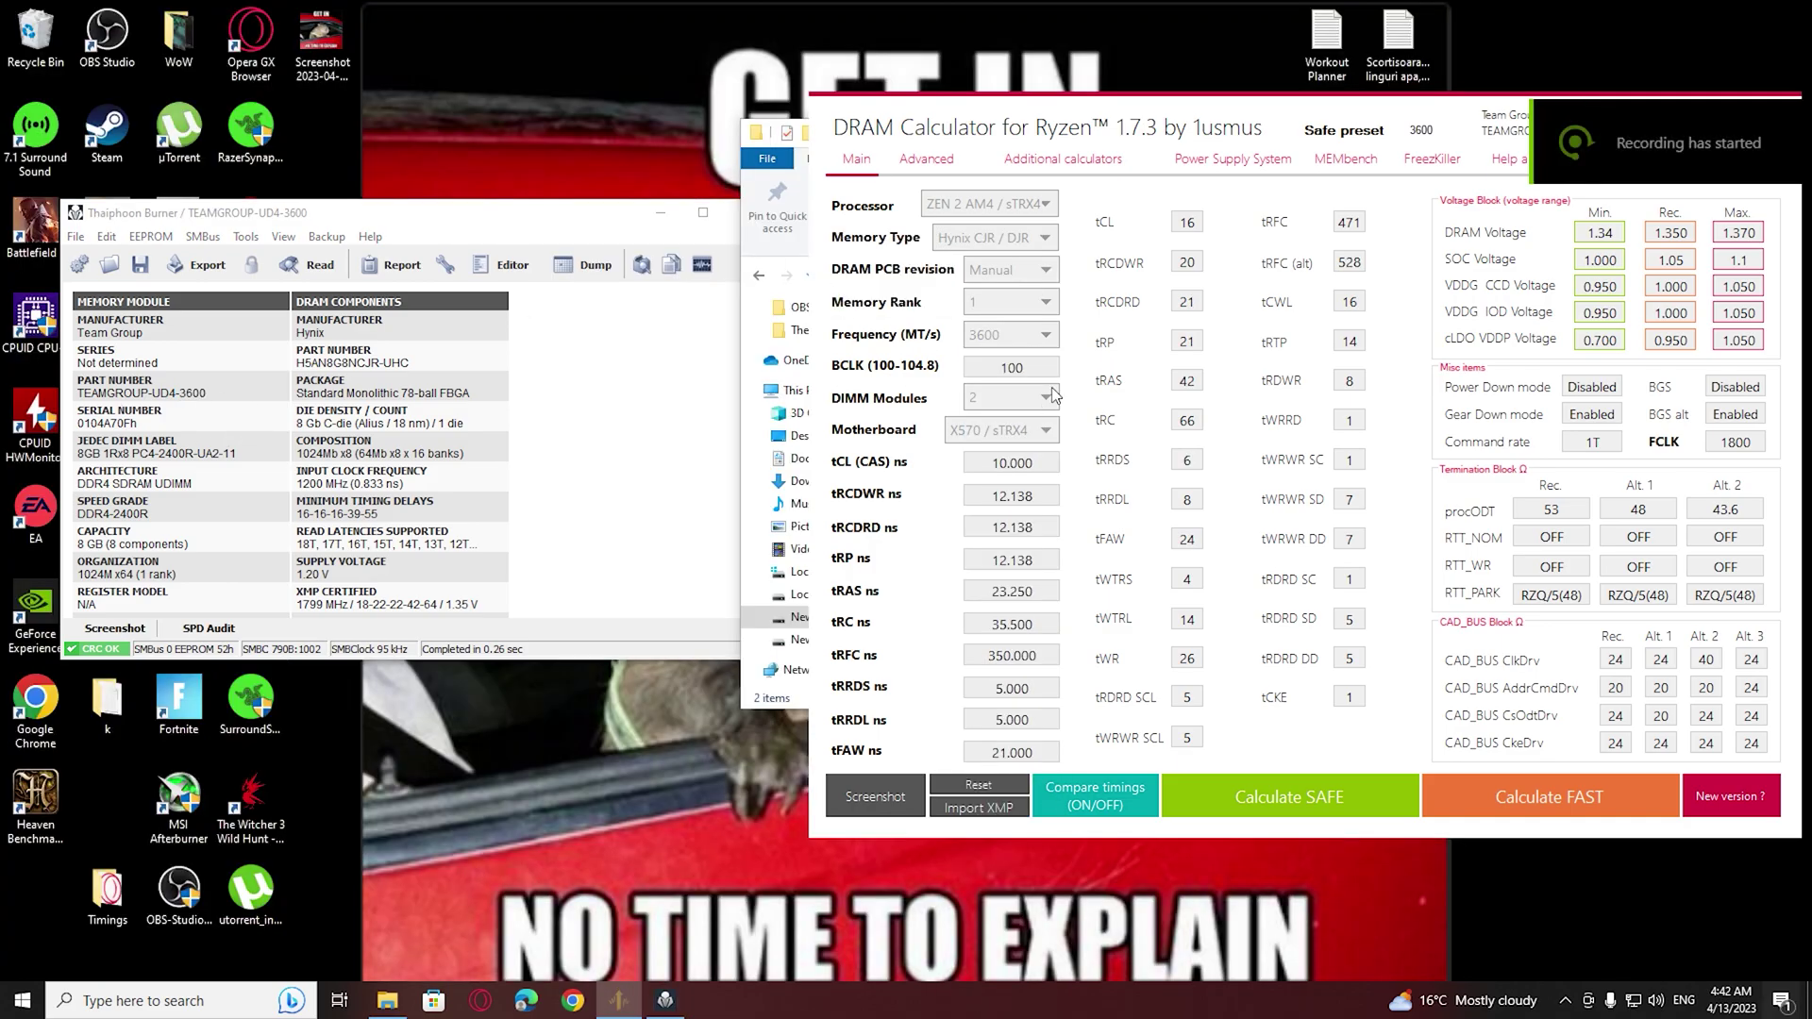
click(1027, 339)
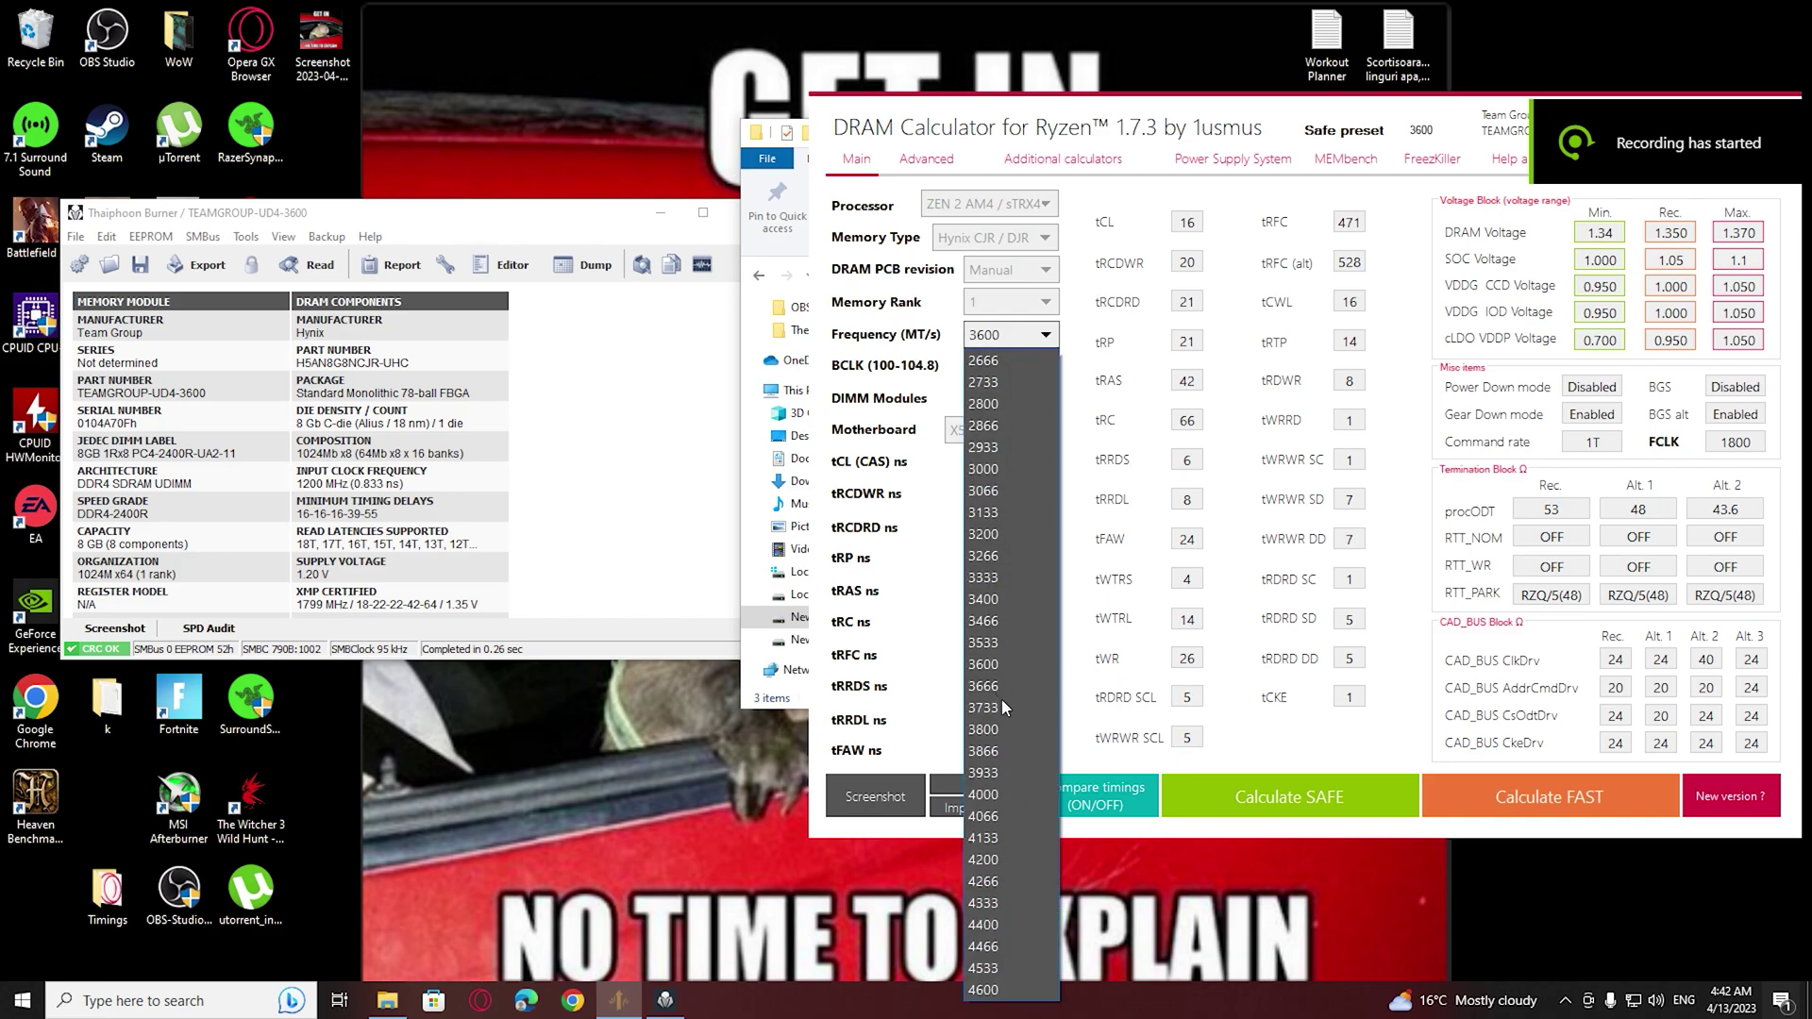
Calculate Safe presets at 3800, then 3200, then finally 3600 MT/s
click(986, 728)
click(1338, 817)
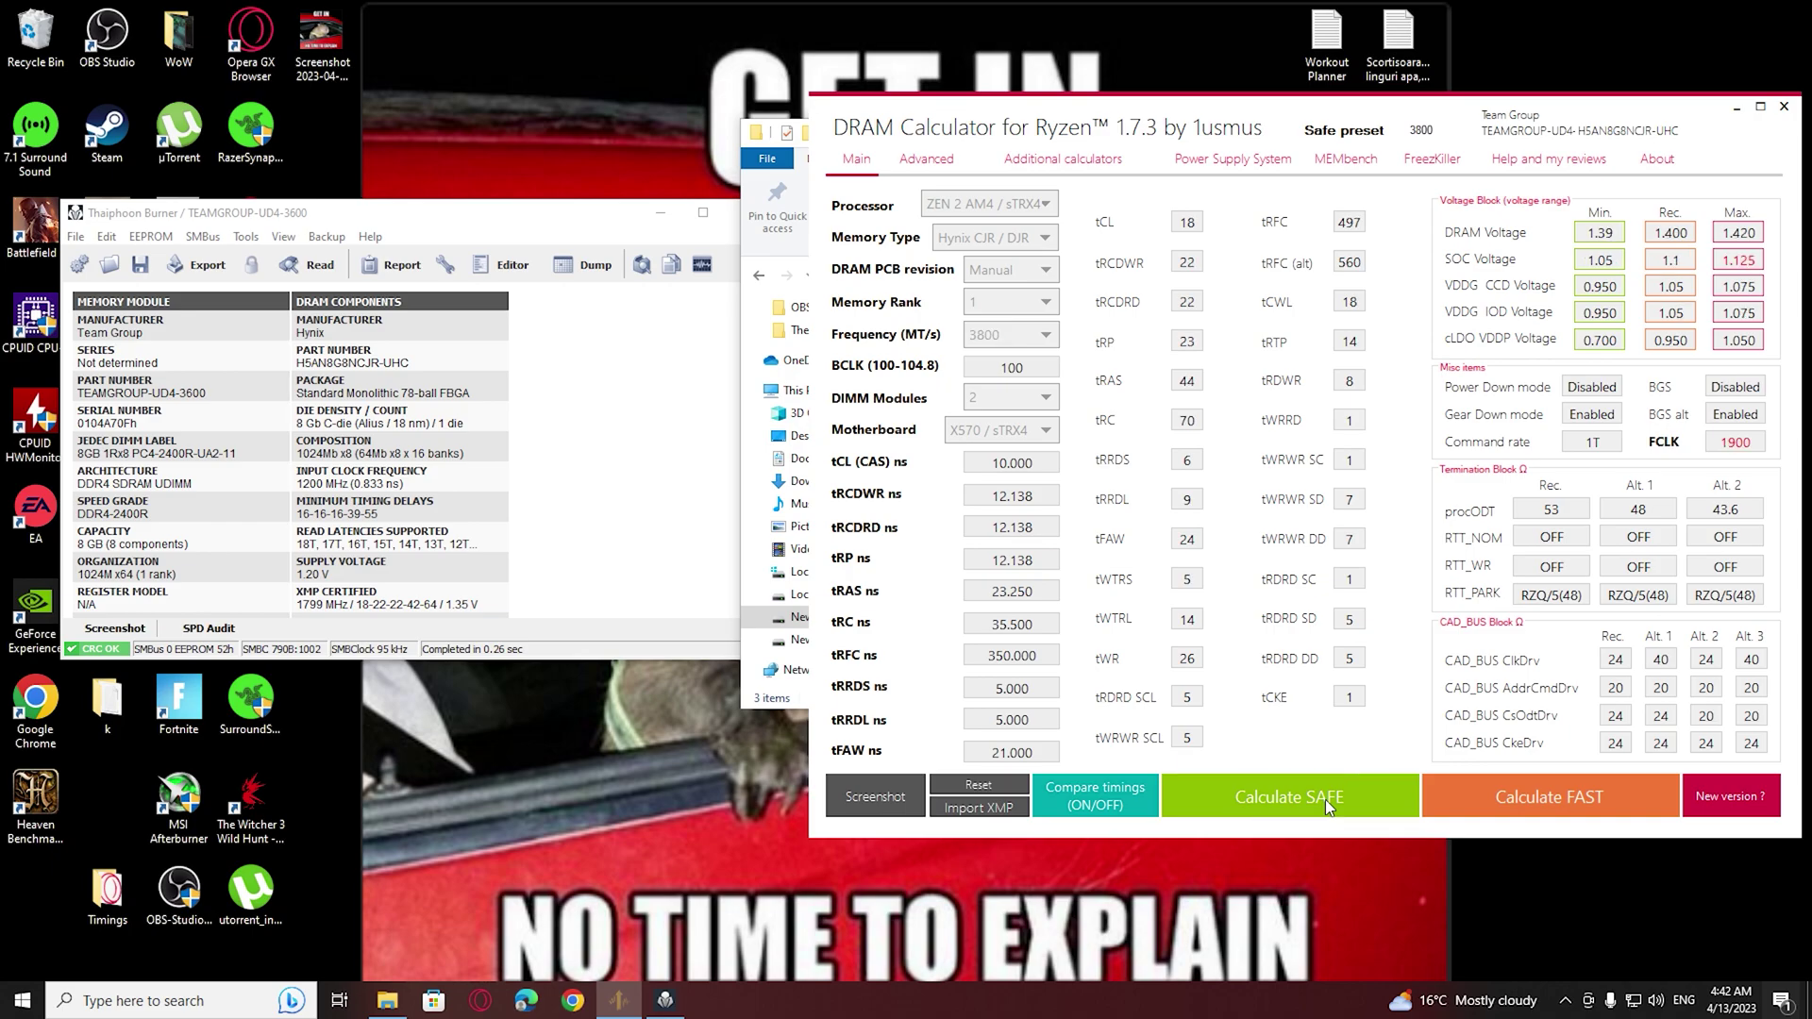
click(1019, 336)
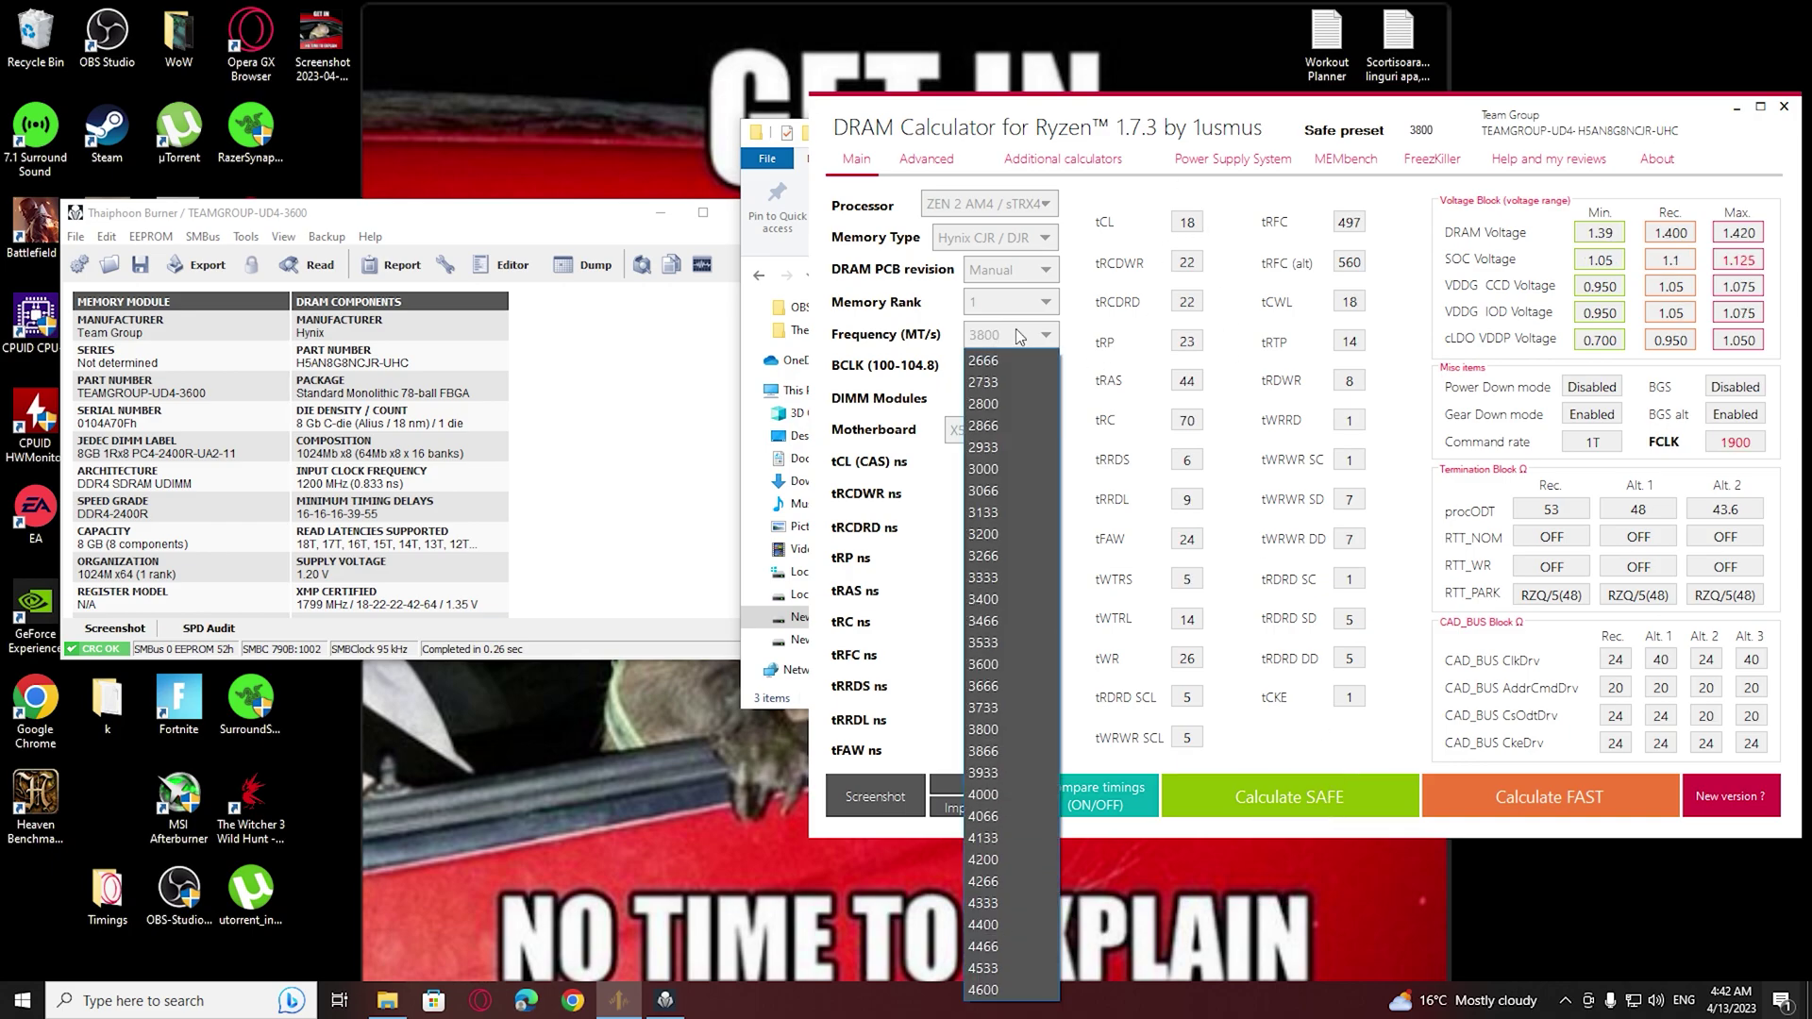
click(998, 535)
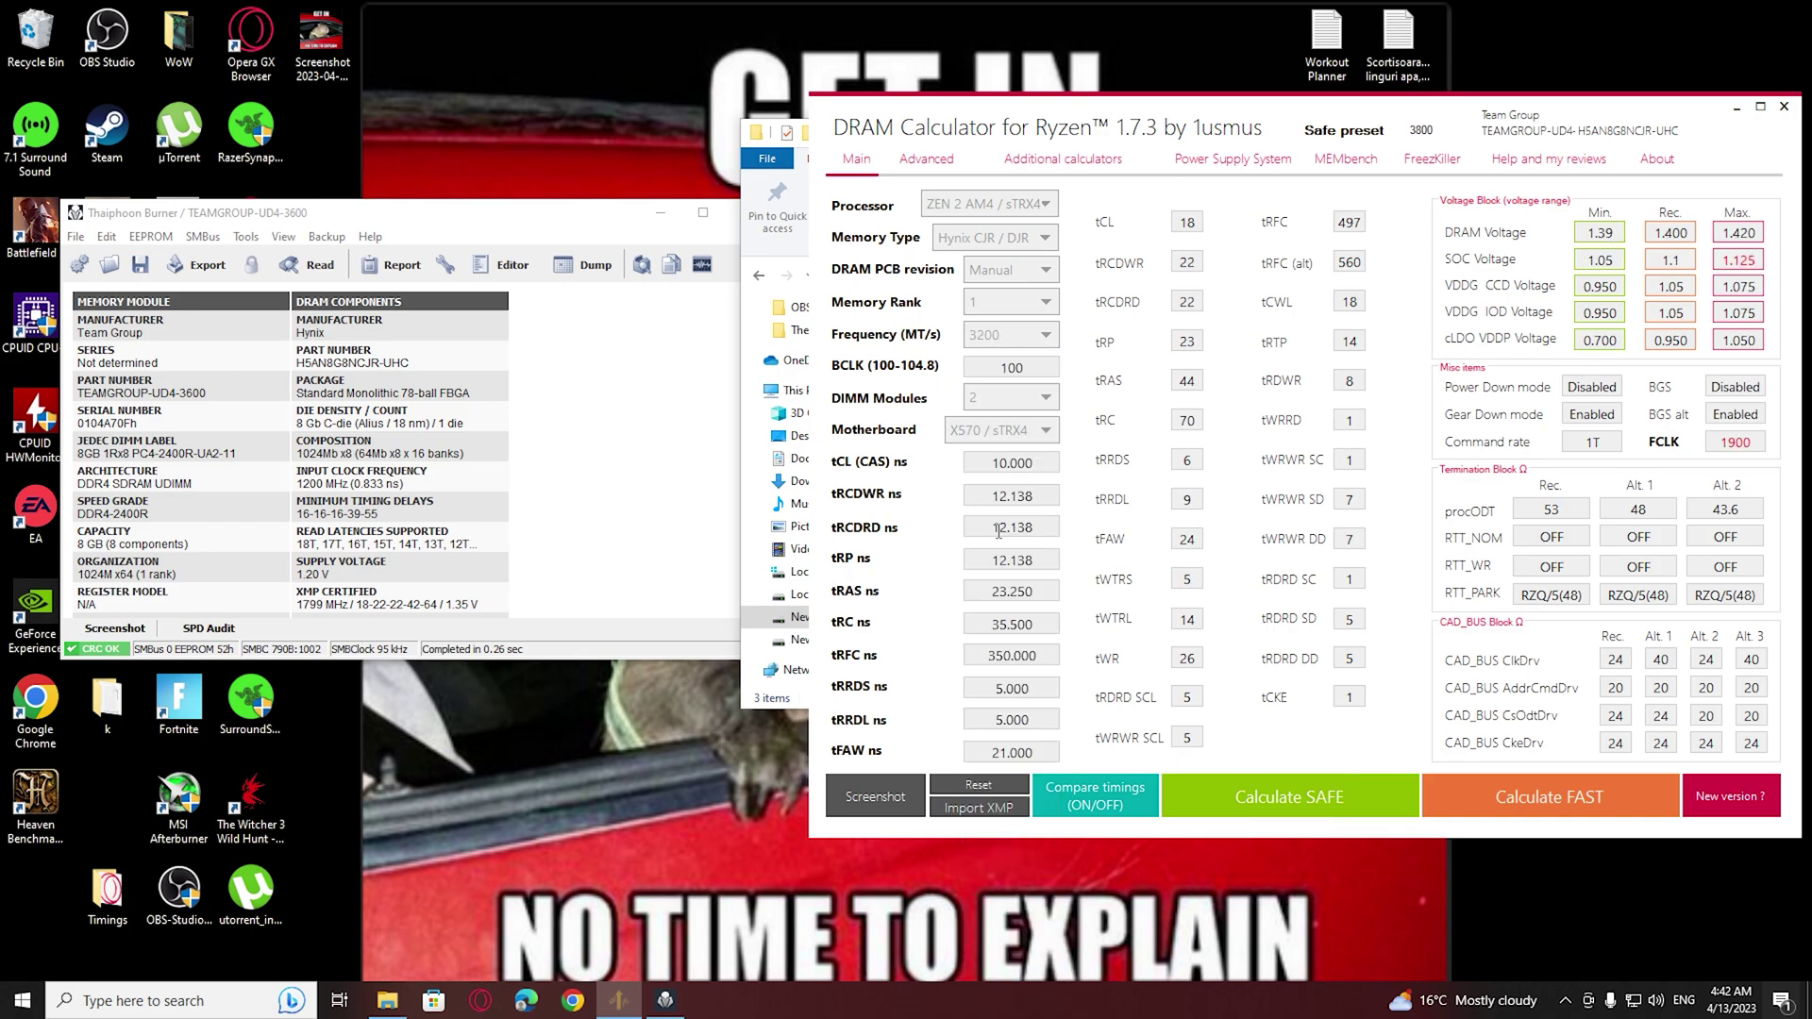
click(1281, 801)
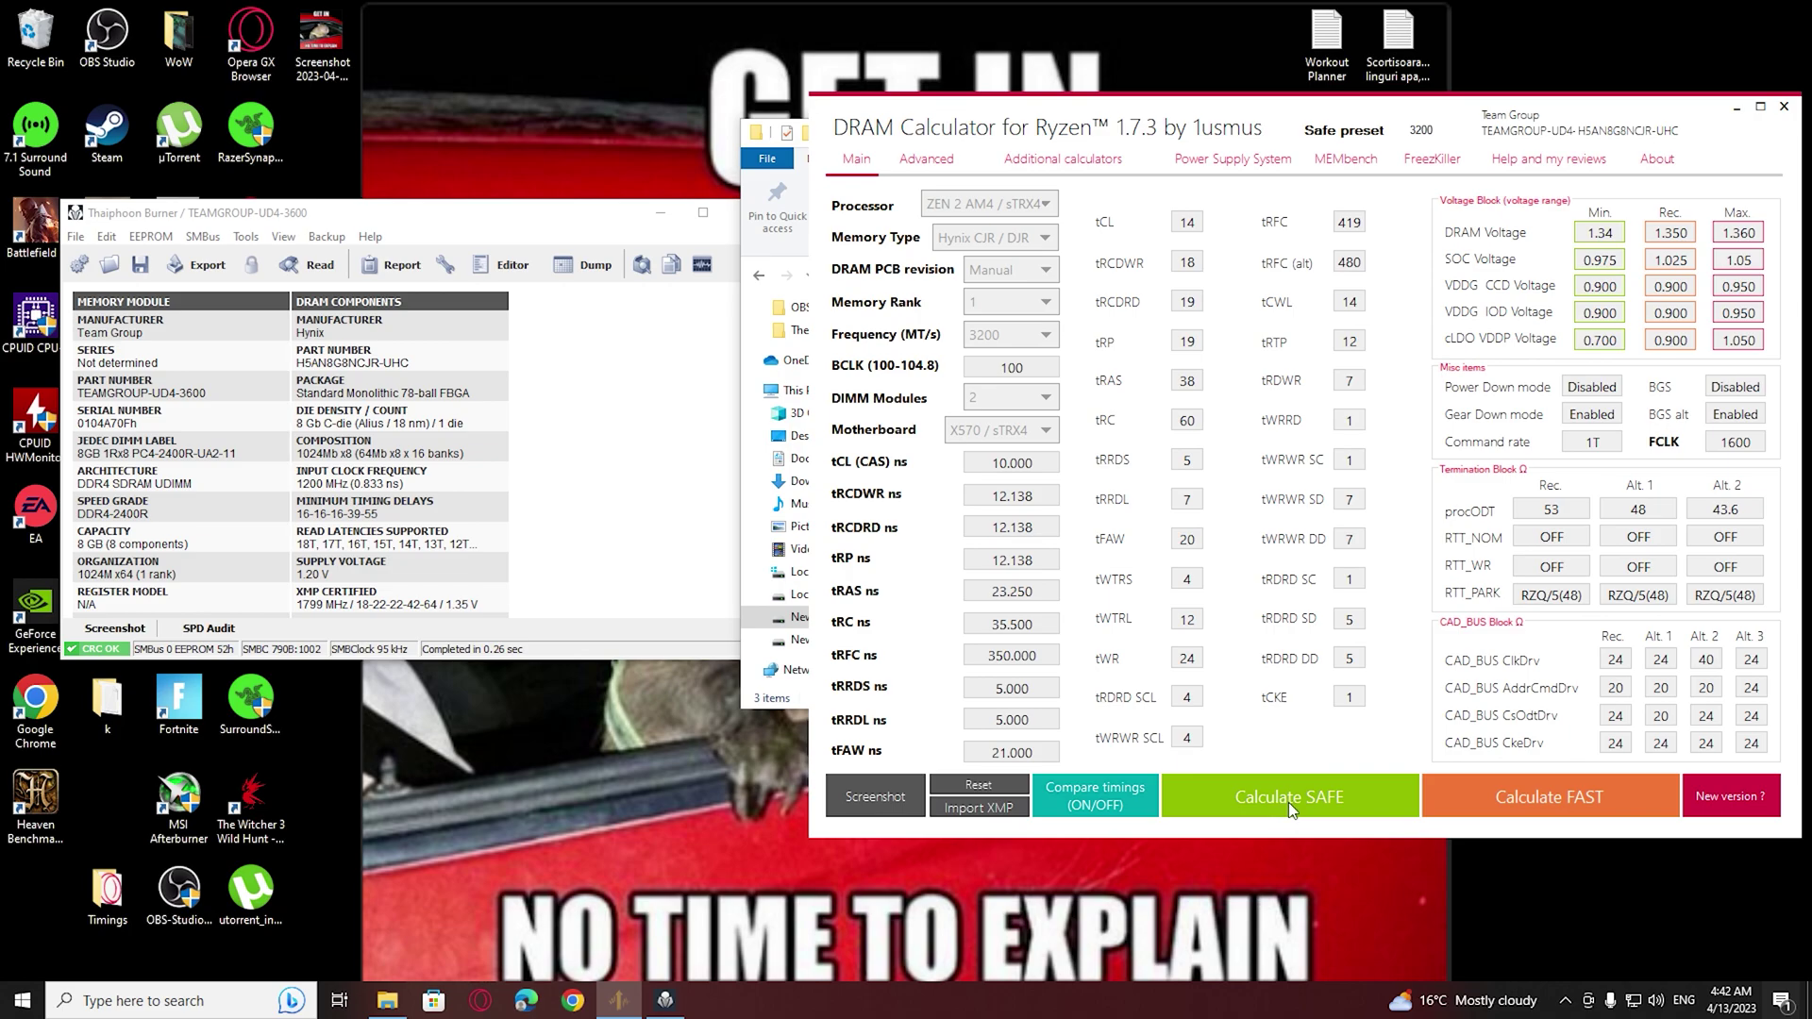
click(1014, 337)
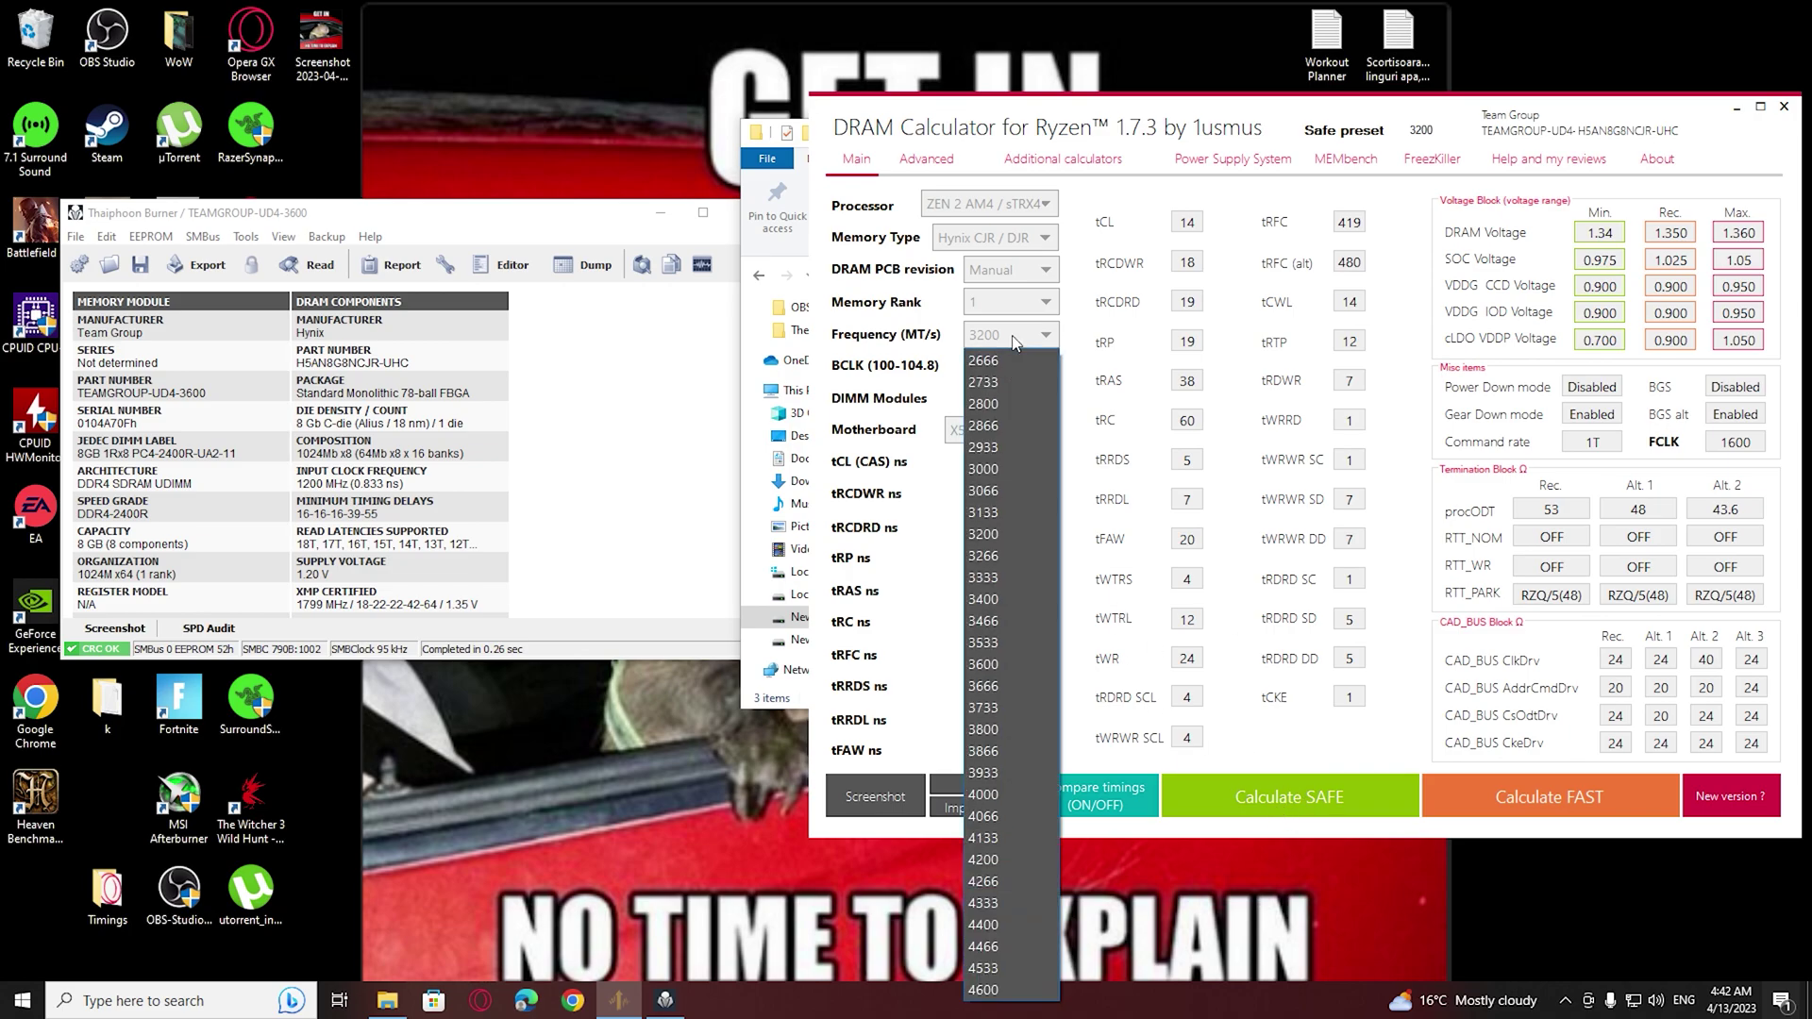
click(982, 664)
click(1272, 796)
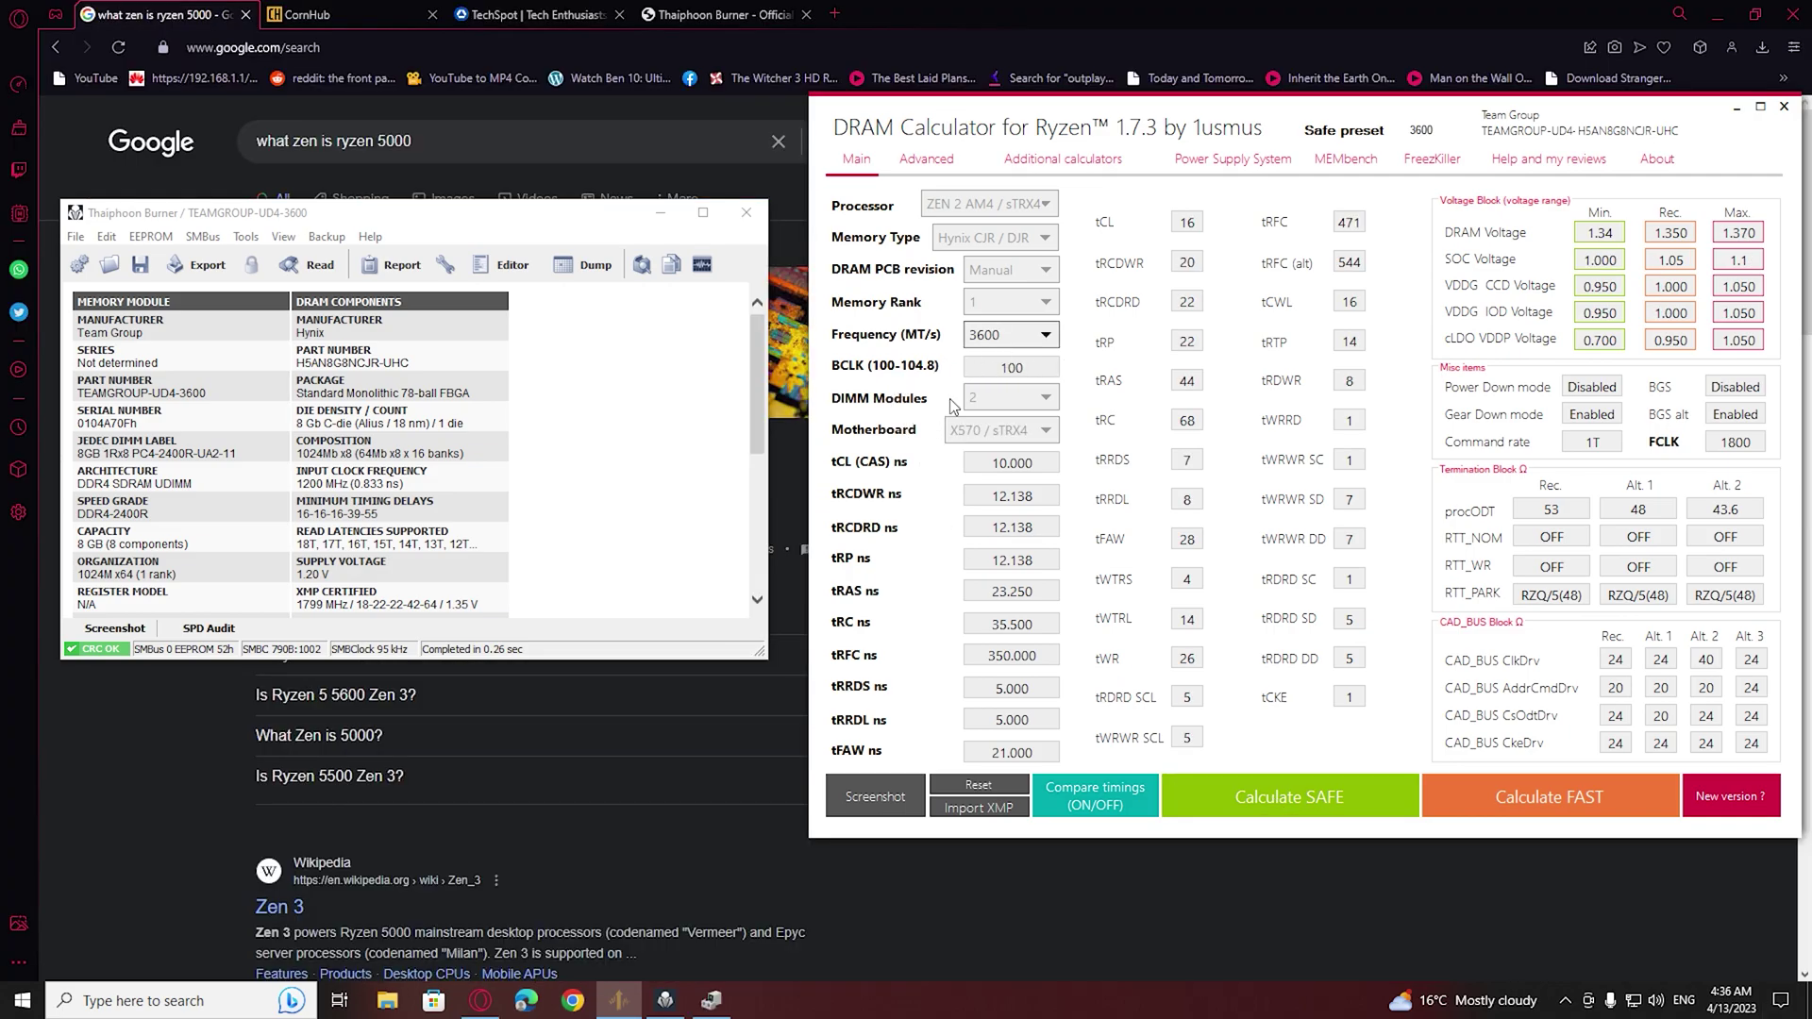
Keep DIMM Modules at 2 and Motherboard at X570 / sTRX4 in the calculator
click(1047, 399)
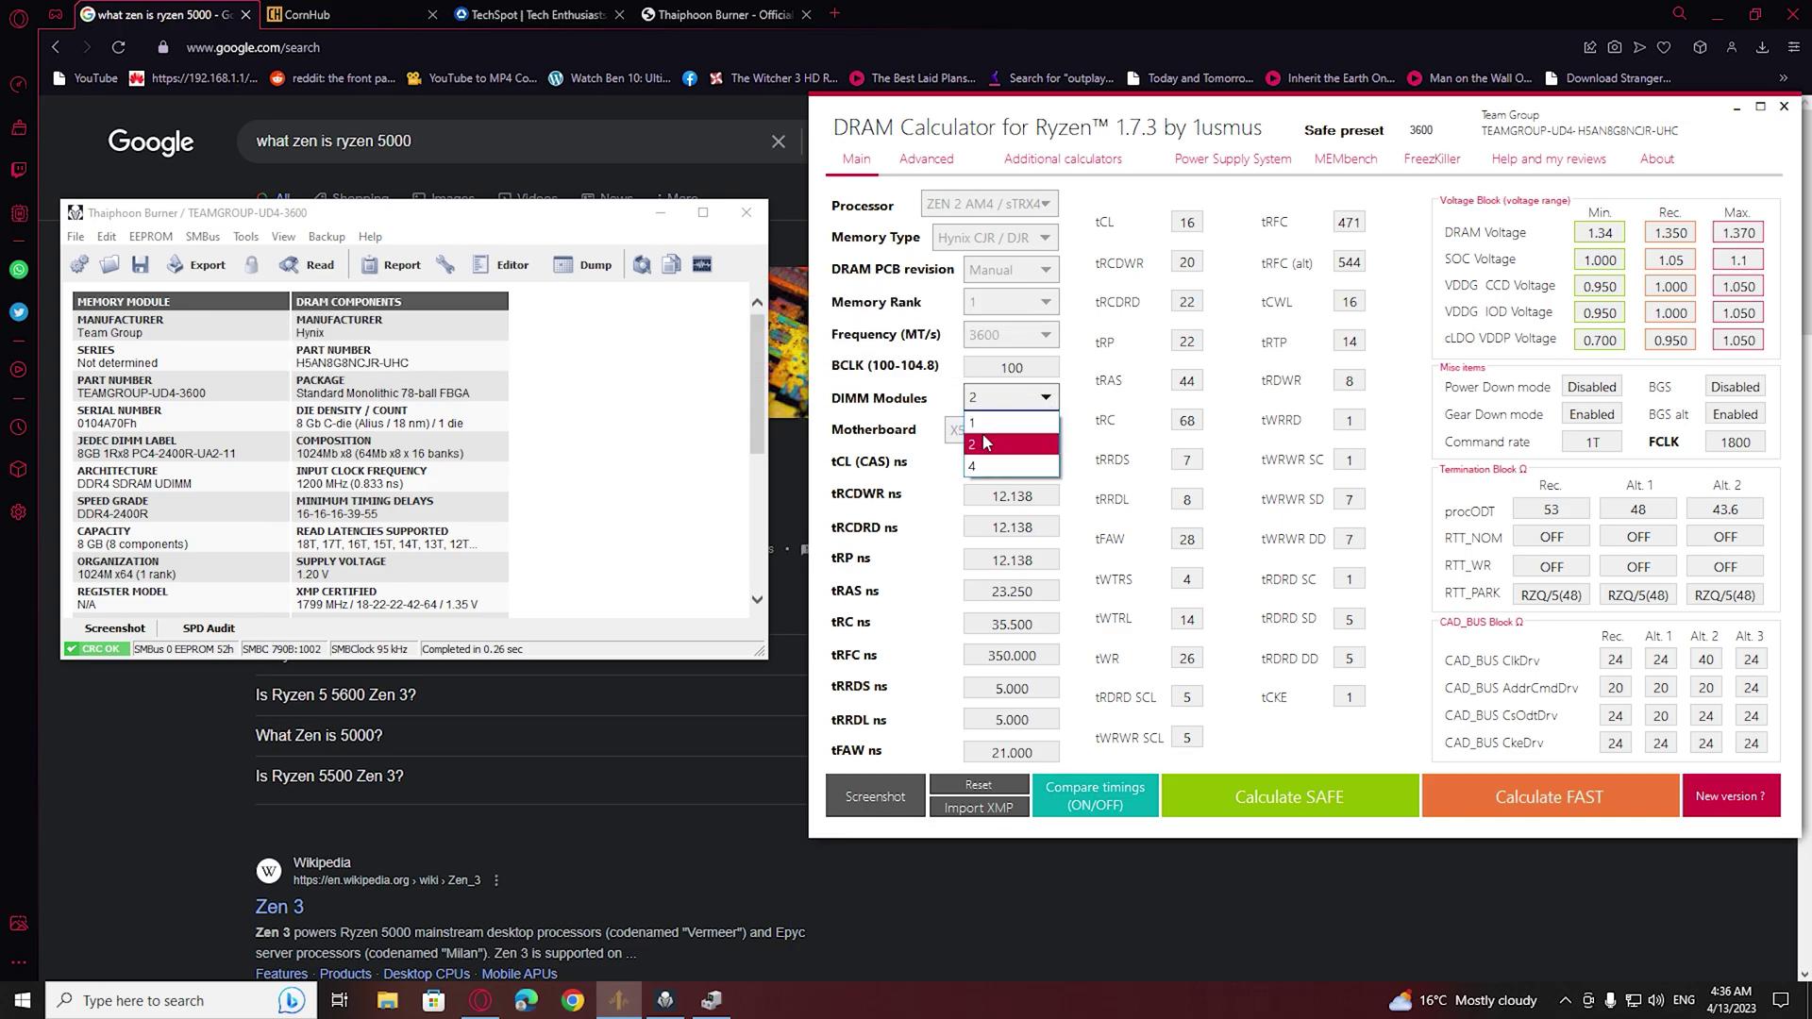
click(985, 443)
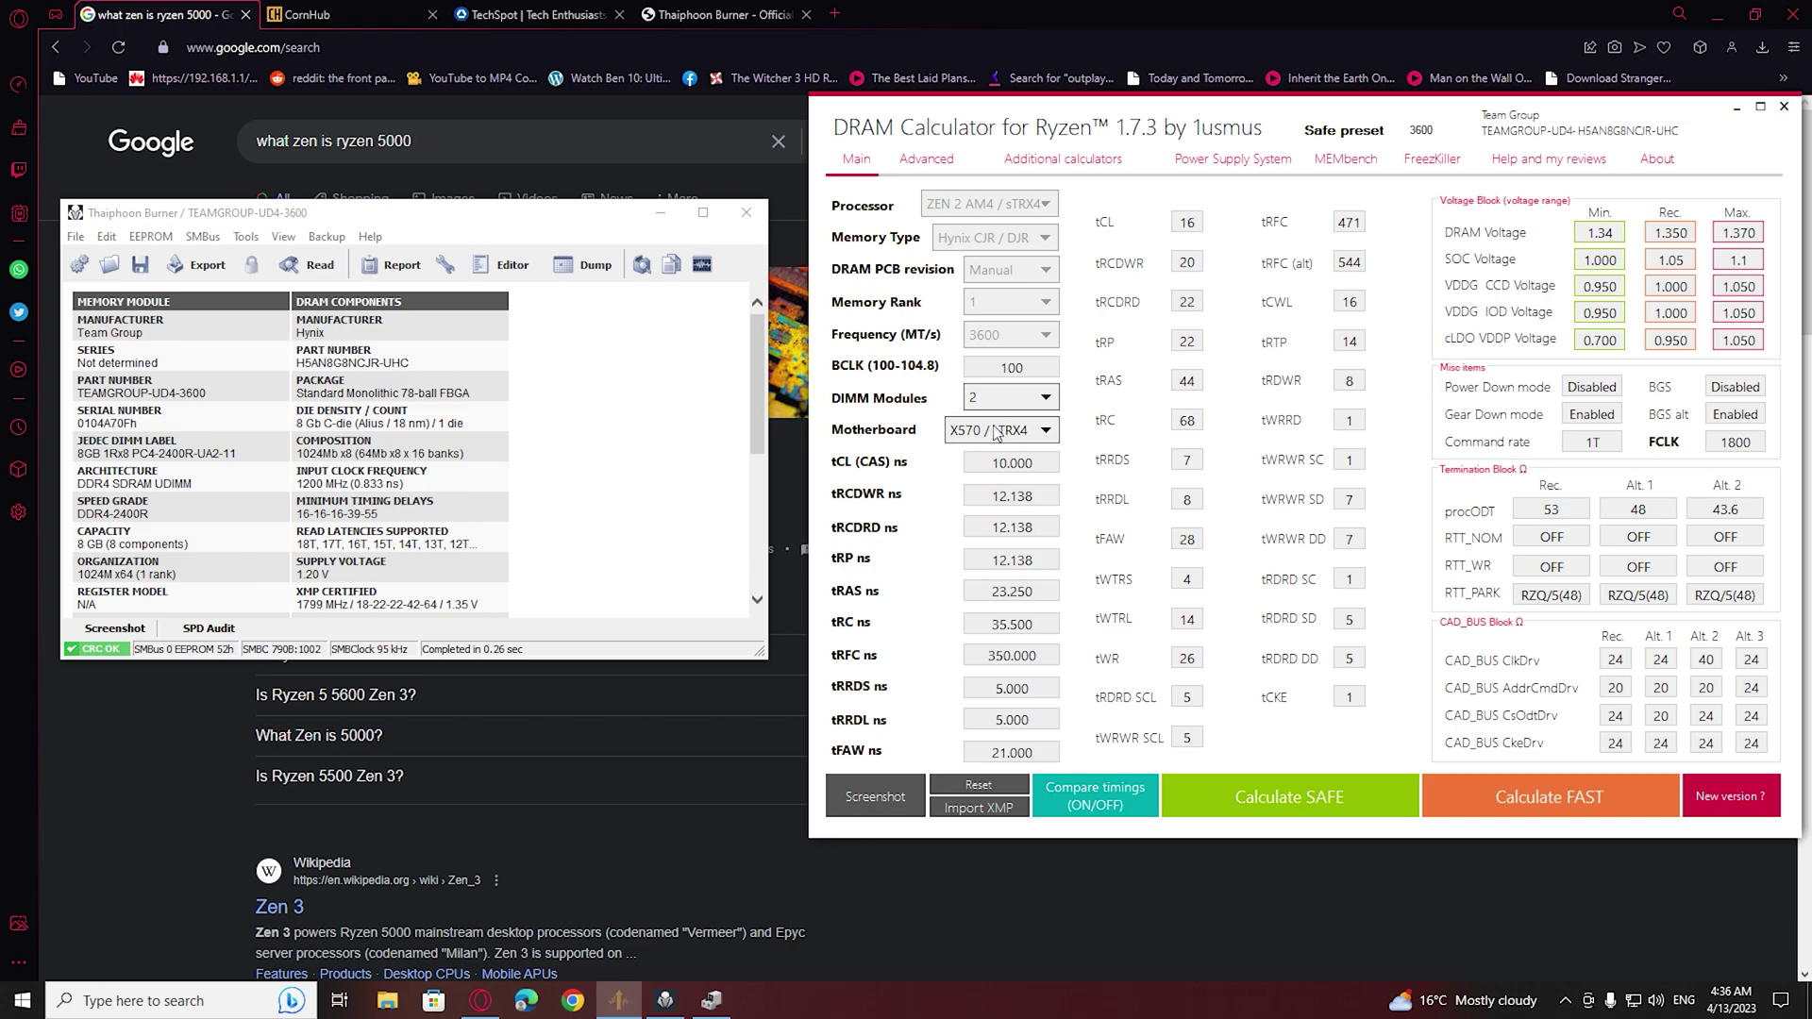
click(1000, 430)
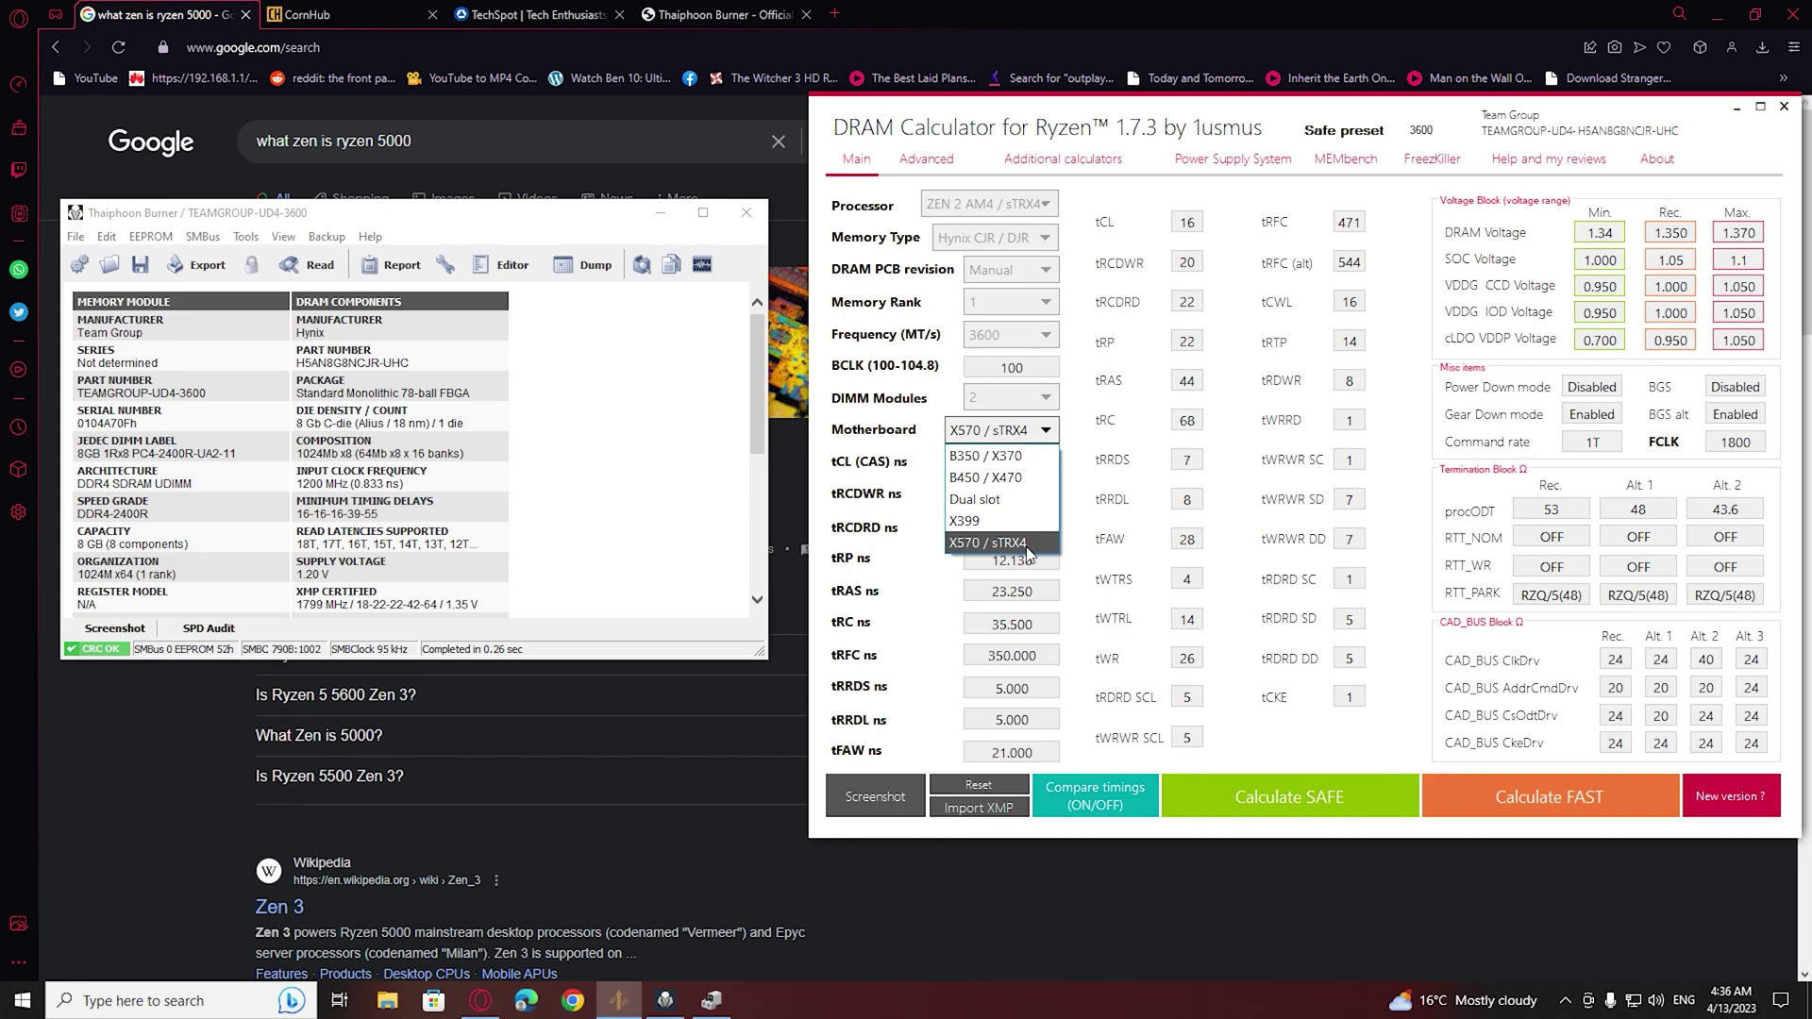
click(1027, 548)
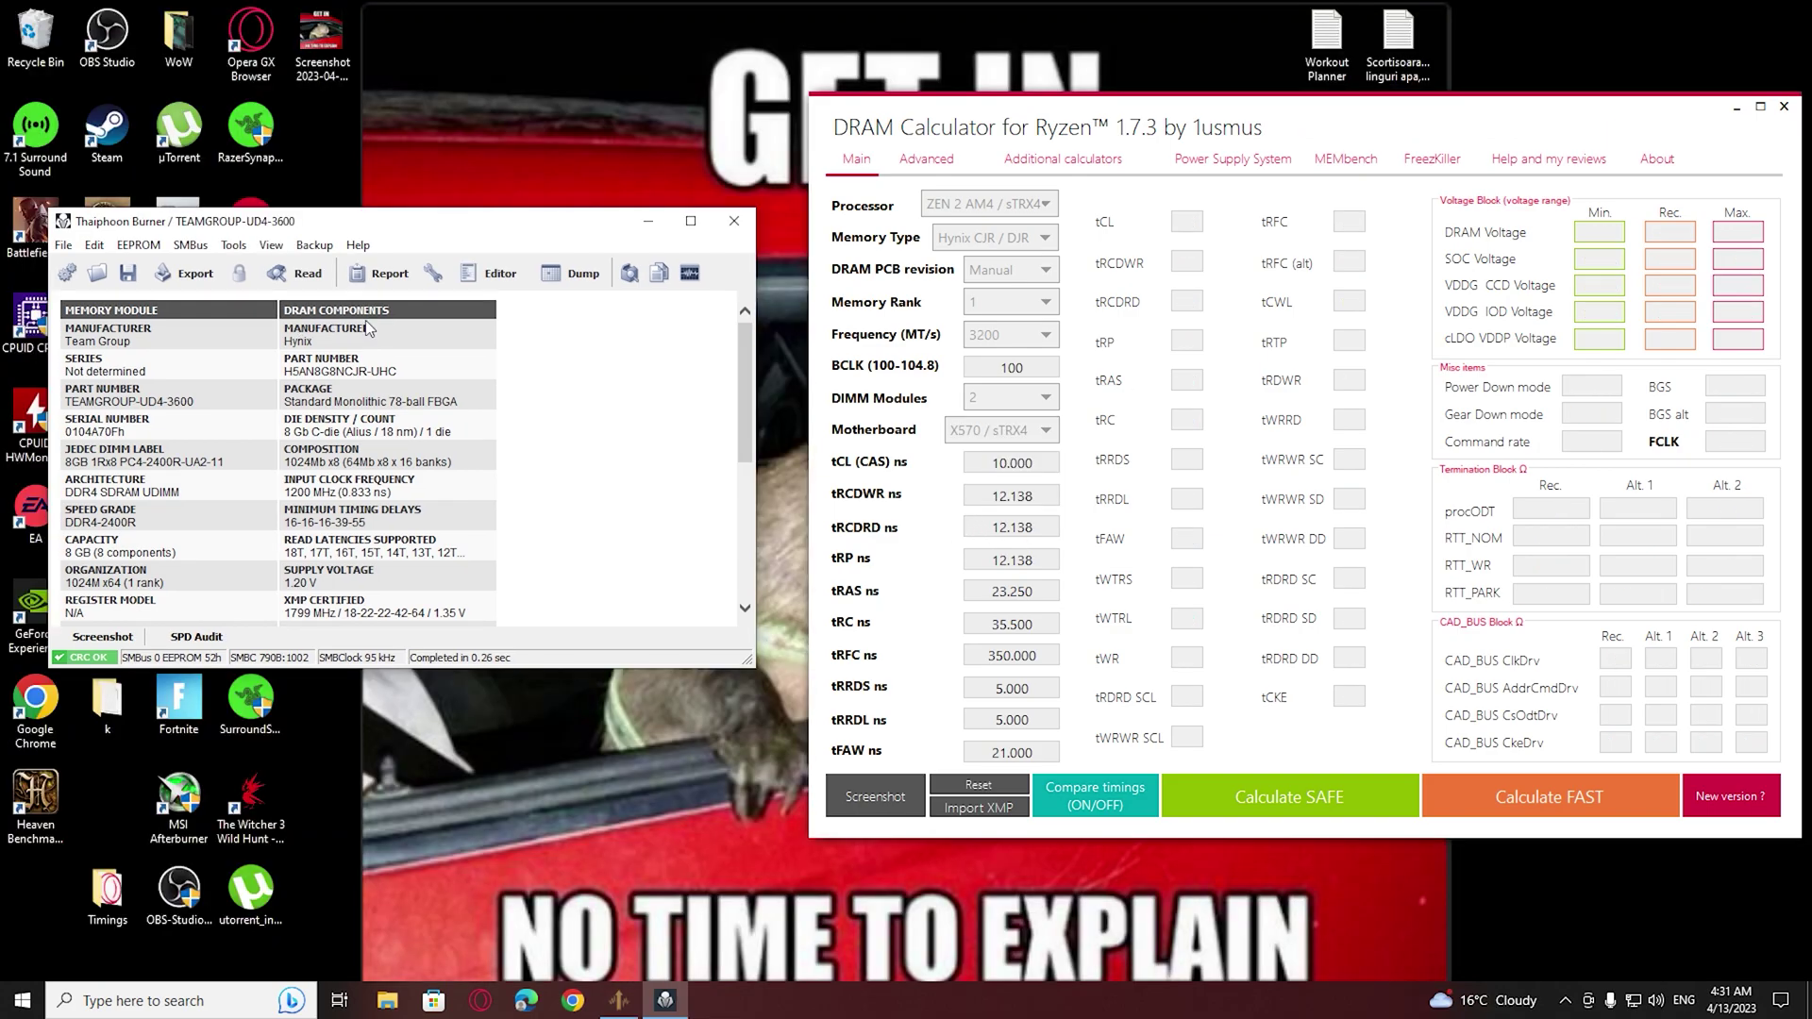
click(394, 275)
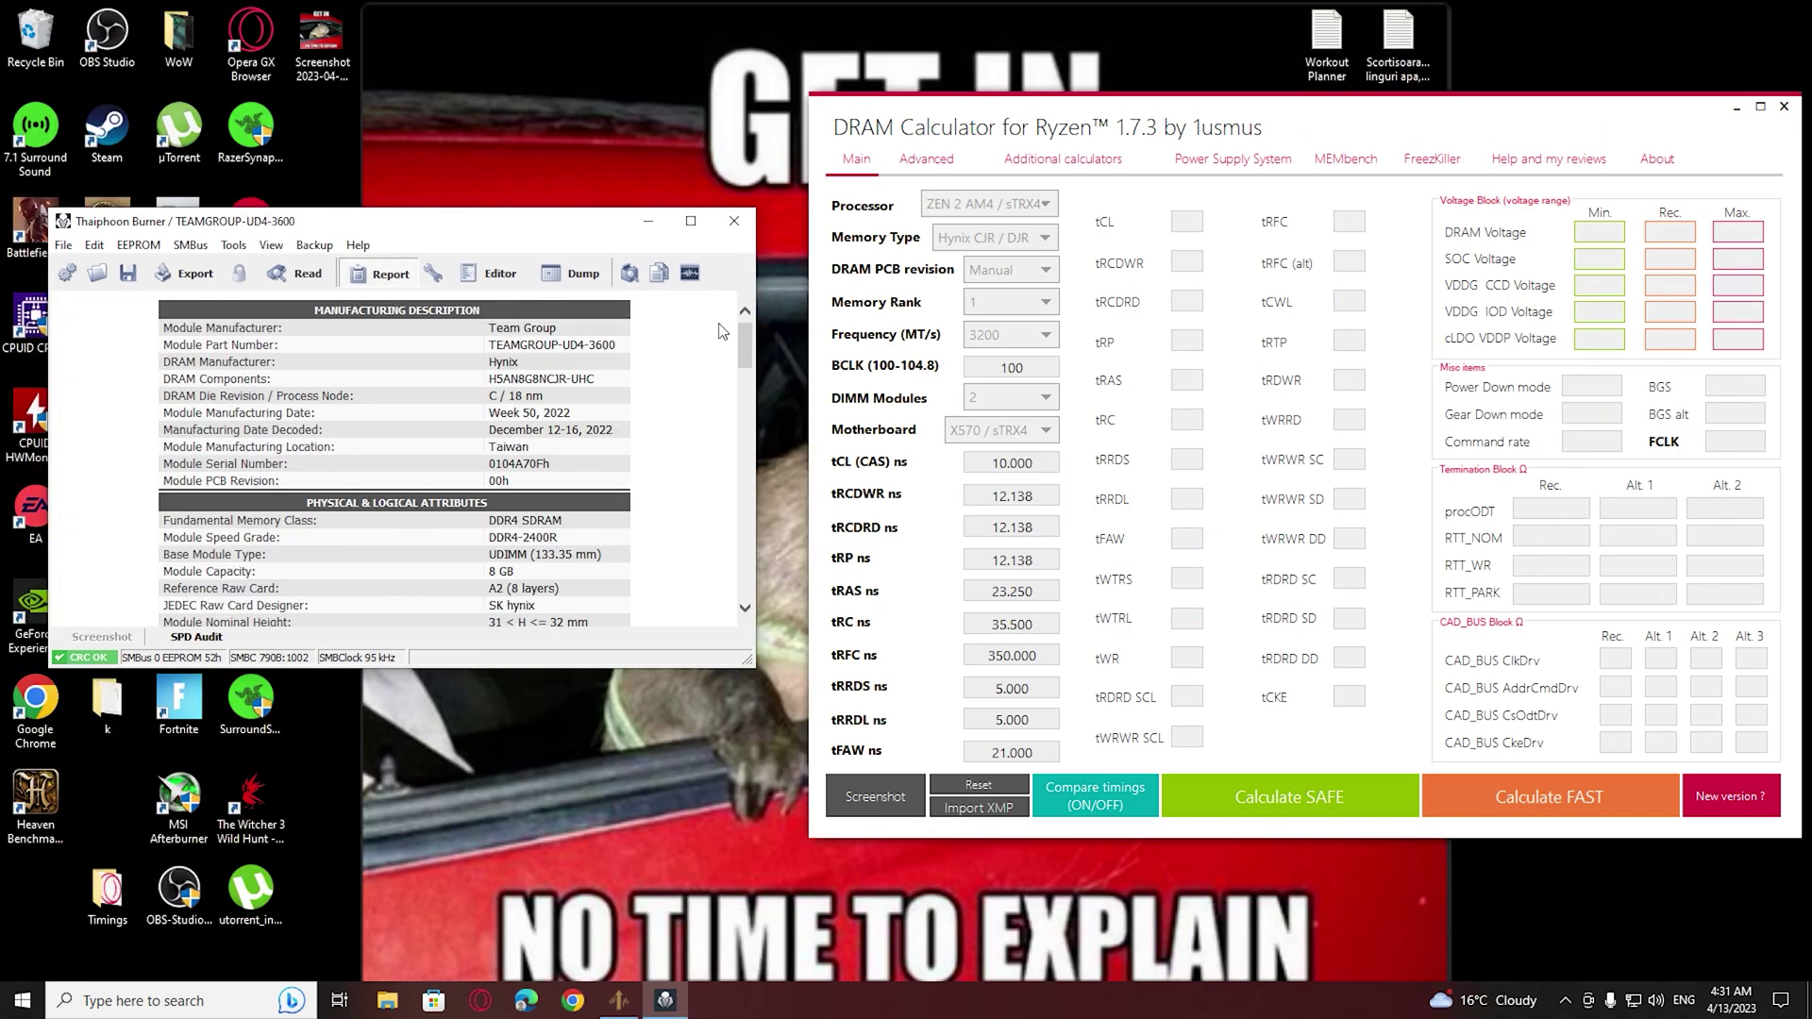
Show timing delays in nanoseconds and export a Complete HTML Report
drag(744, 338, 744, 572)
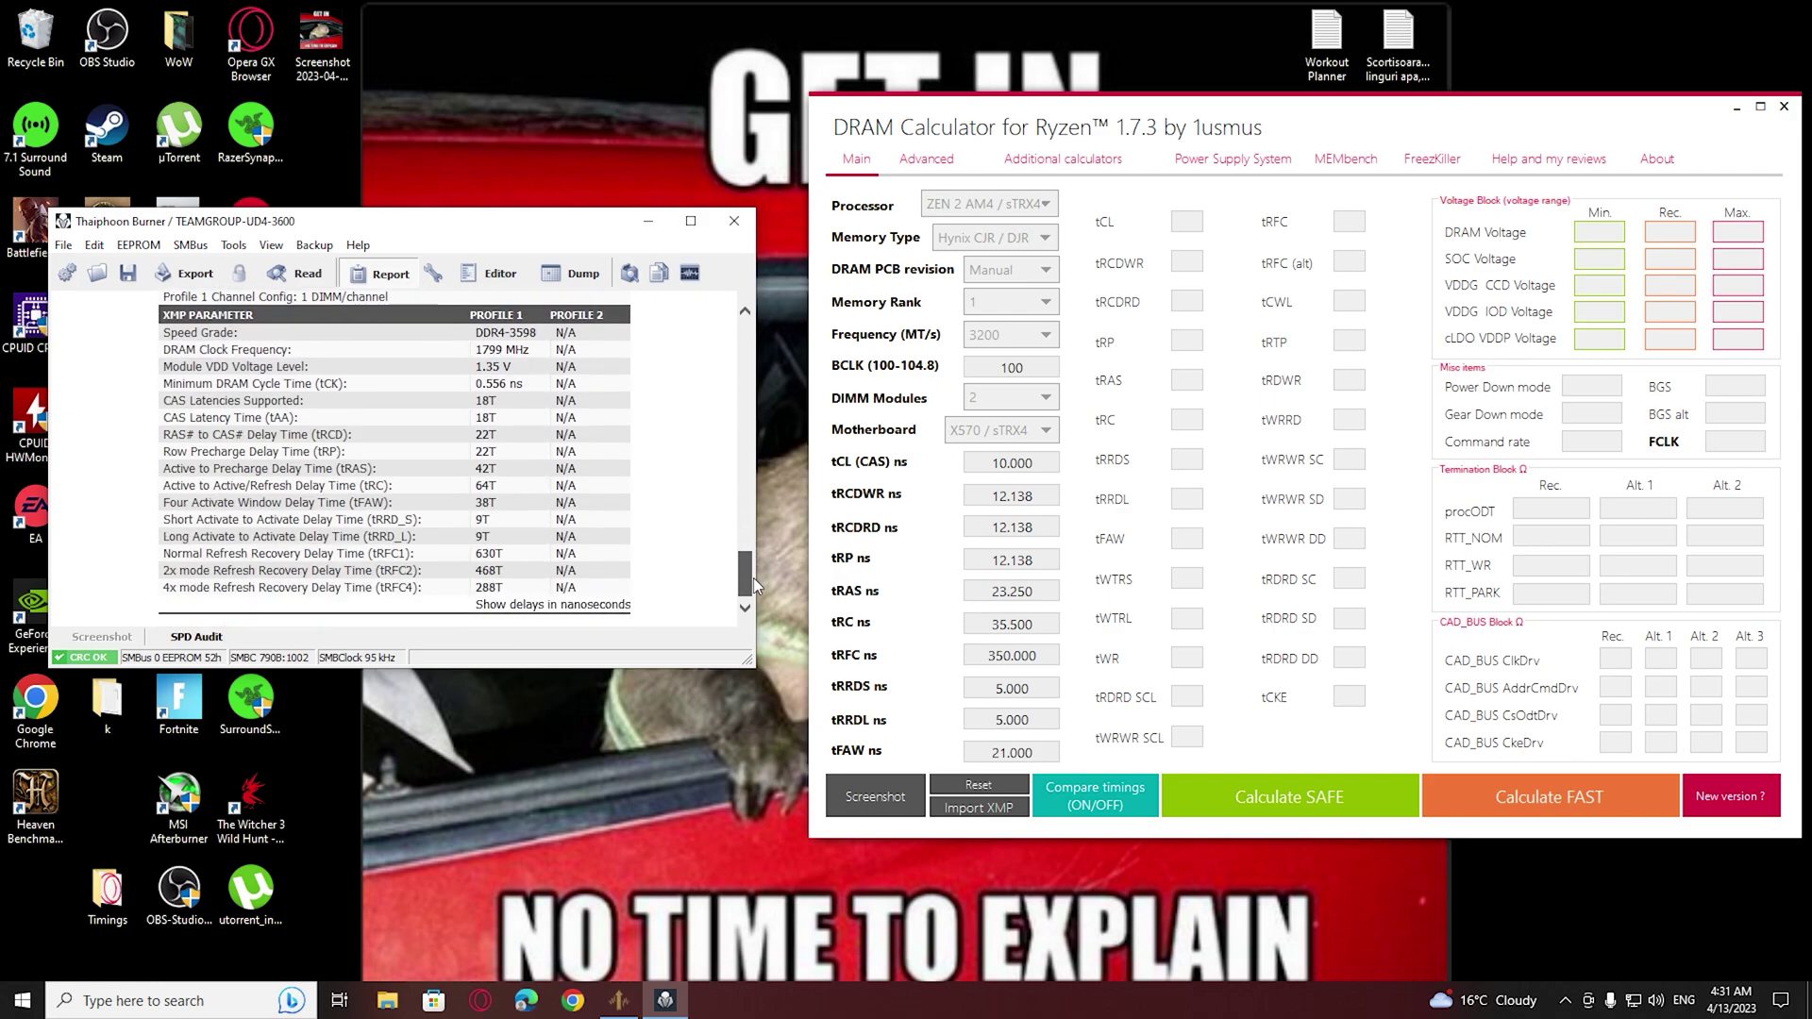
click(552, 611)
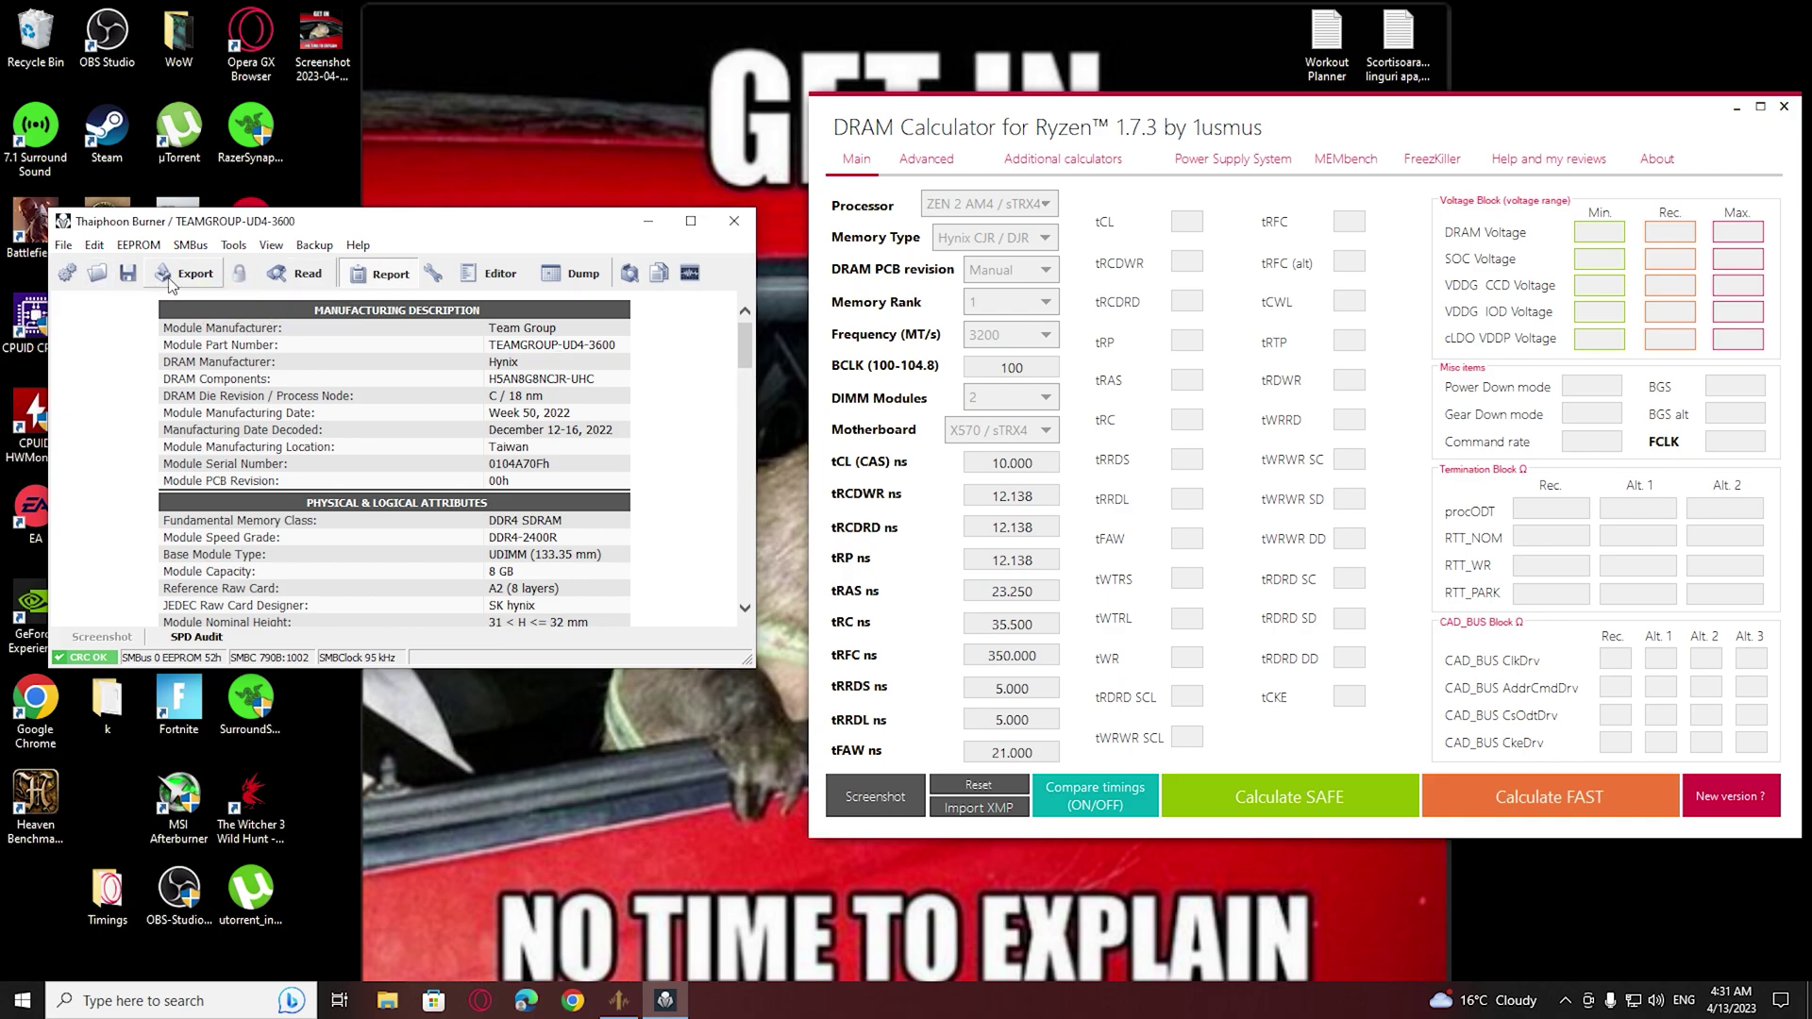
click(64, 247)
mouse_move(178, 424)
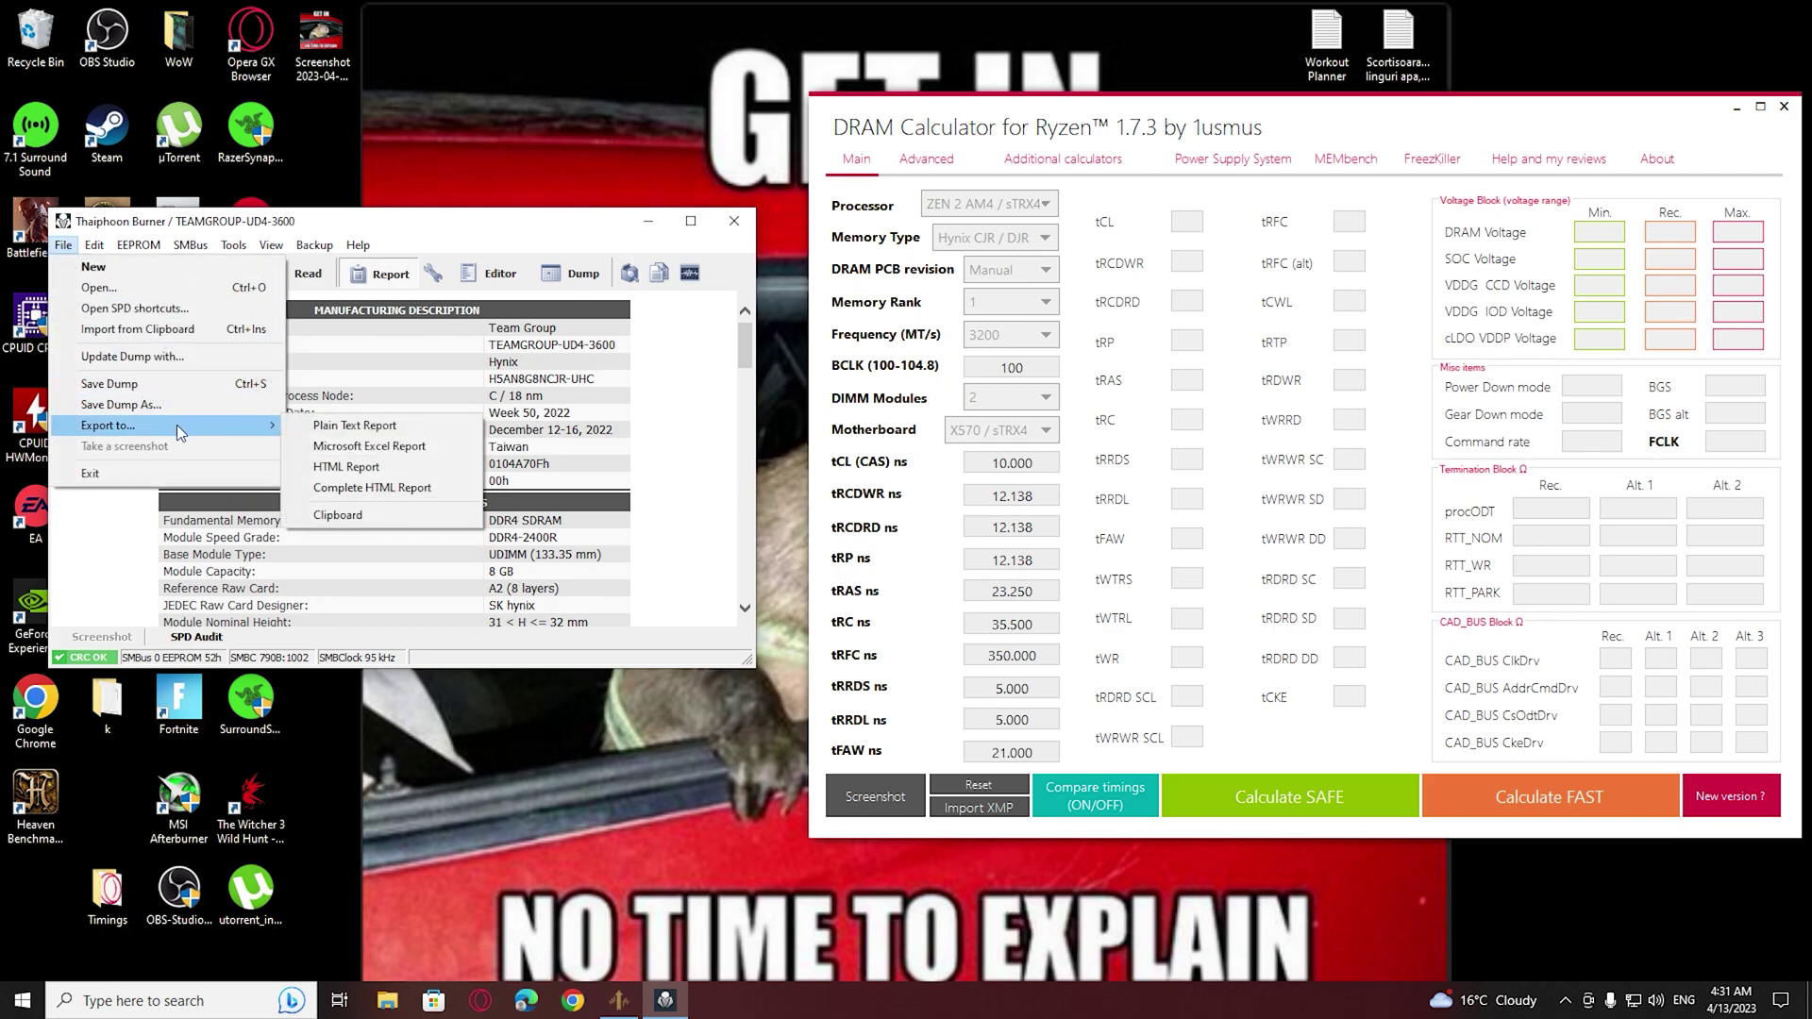
click(425, 493)
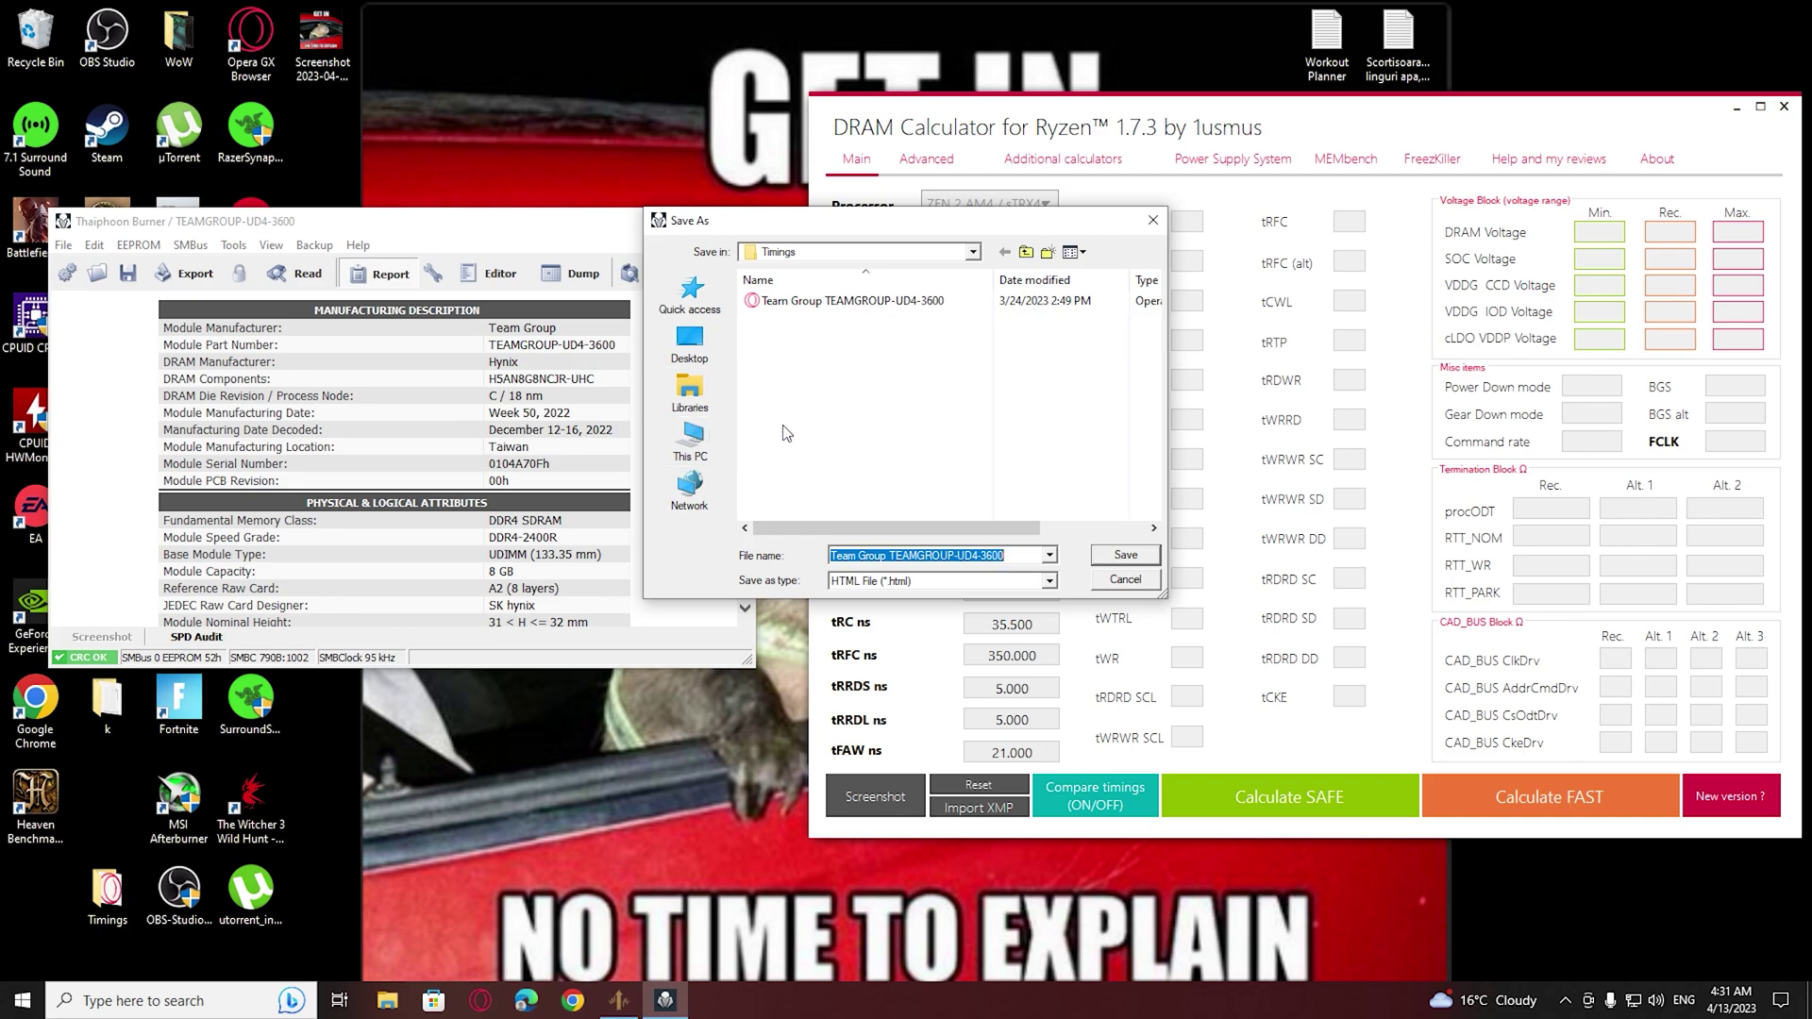
Save the HTML report into the Desktop Timings folder
click(708, 349)
scroll(951, 427, down, 2)
scroll(952, 426, down, 2)
click(910, 458)
double_click(910, 463)
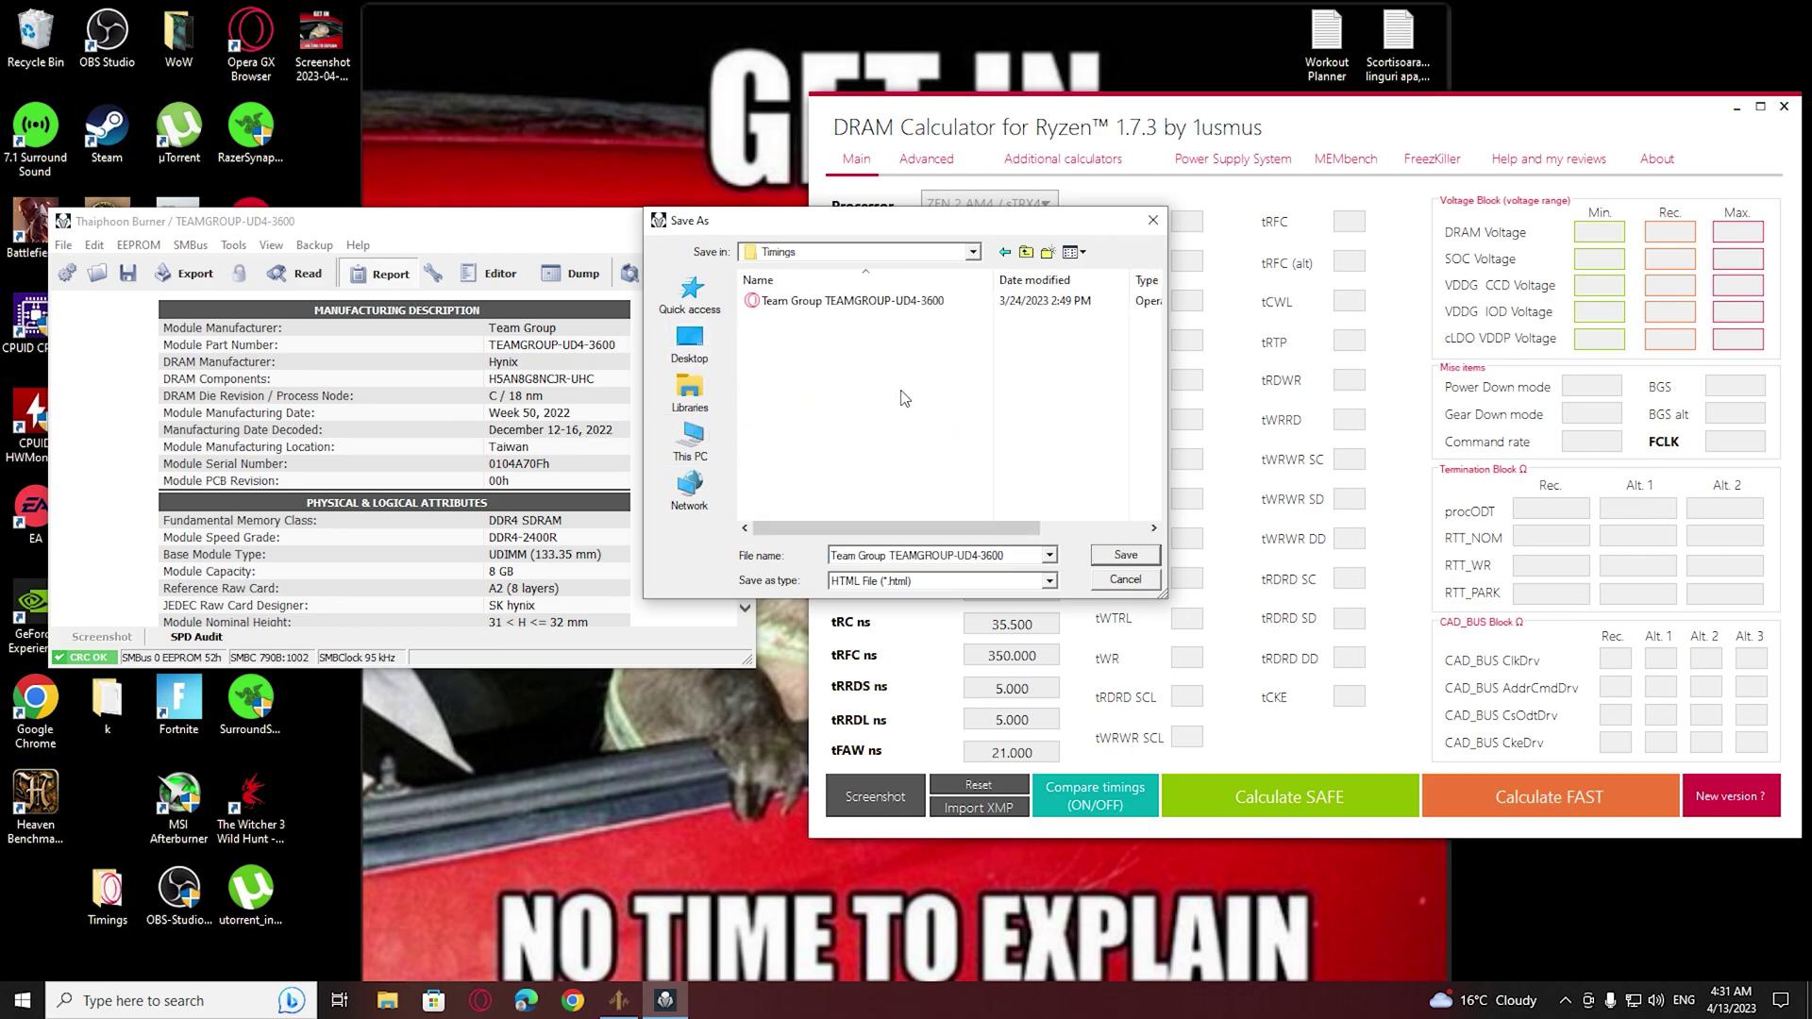
click(1137, 559)
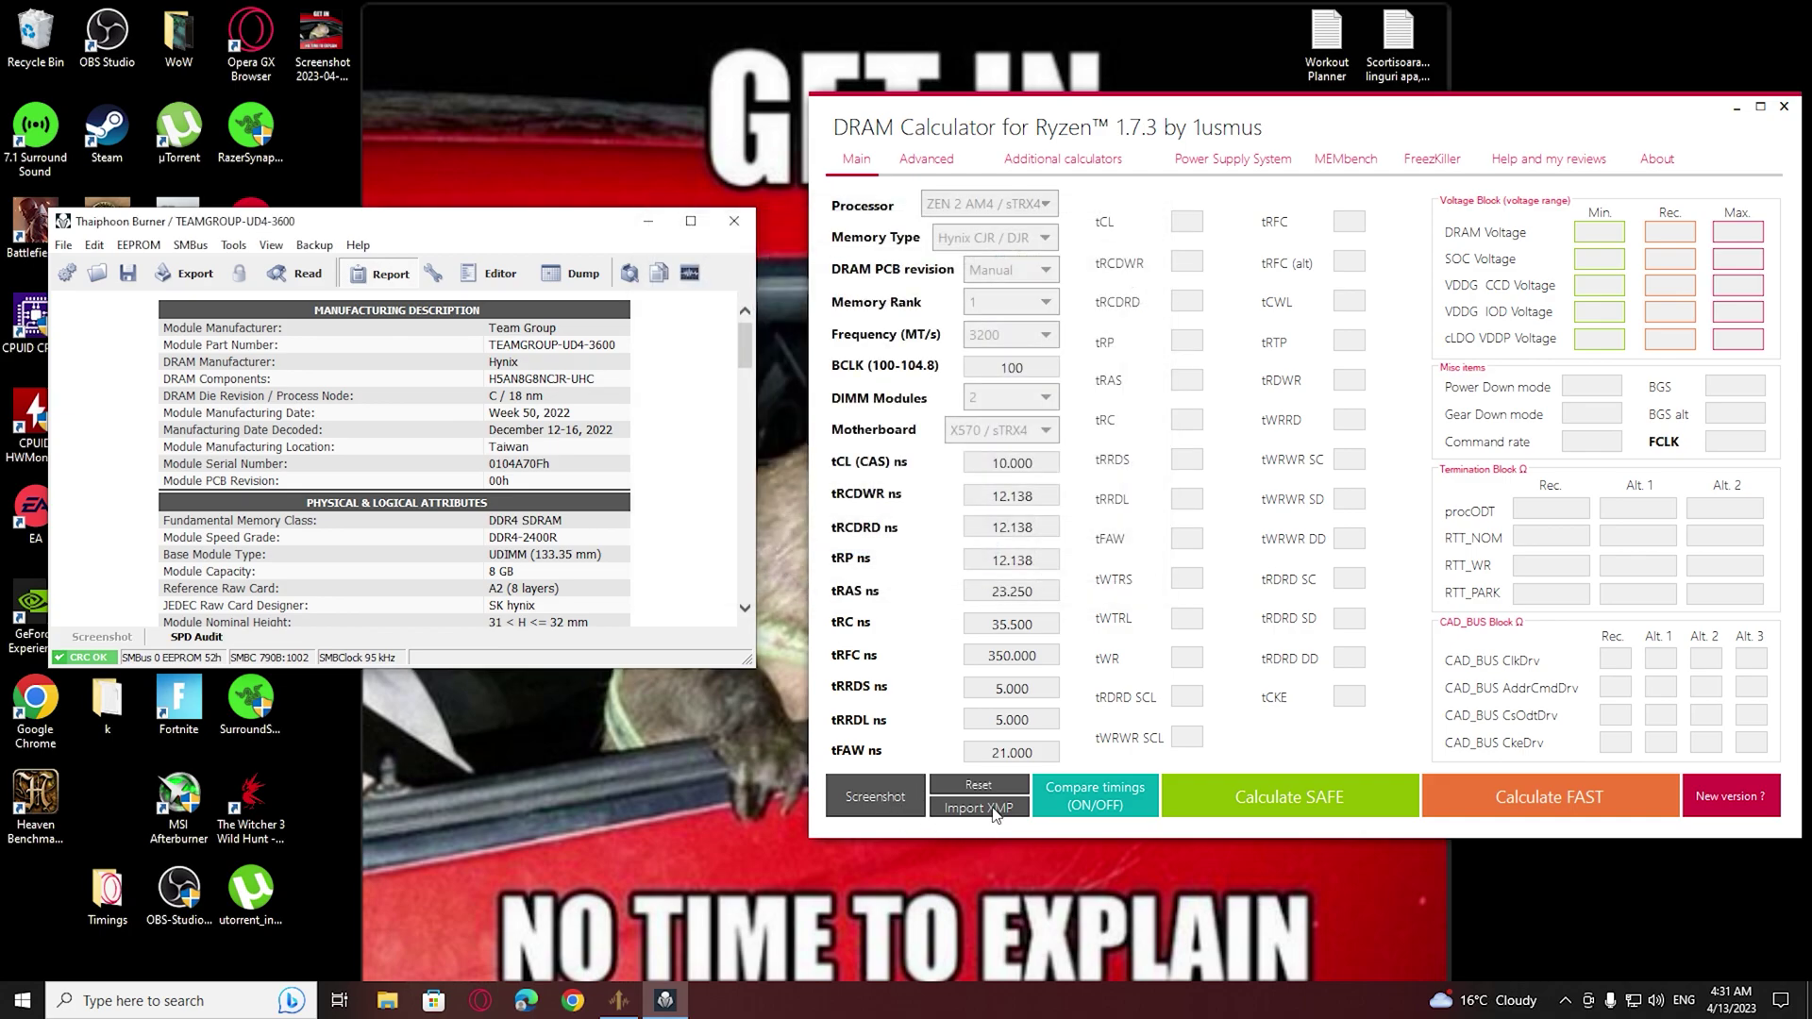
Import the Team Group TEAMGROUP-UD4-3600 Thaiphoon report from Desktop > Timings into the calculator
click(994, 809)
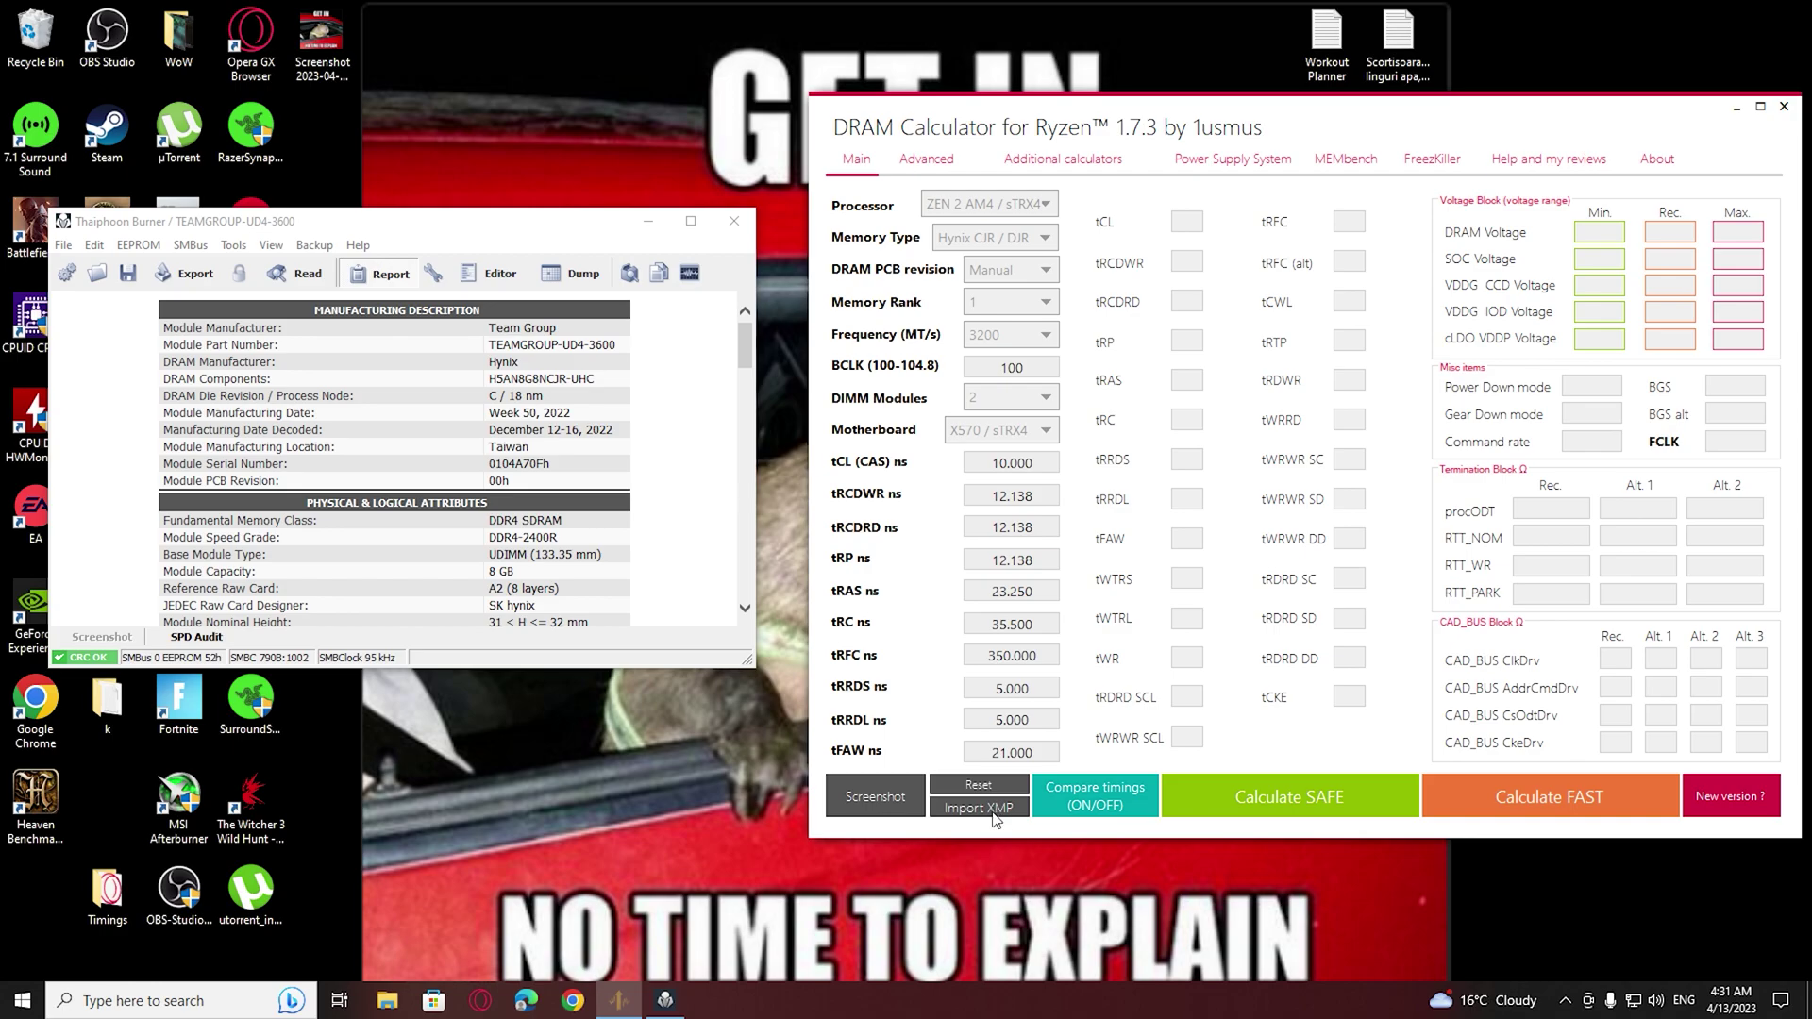
click(961, 808)
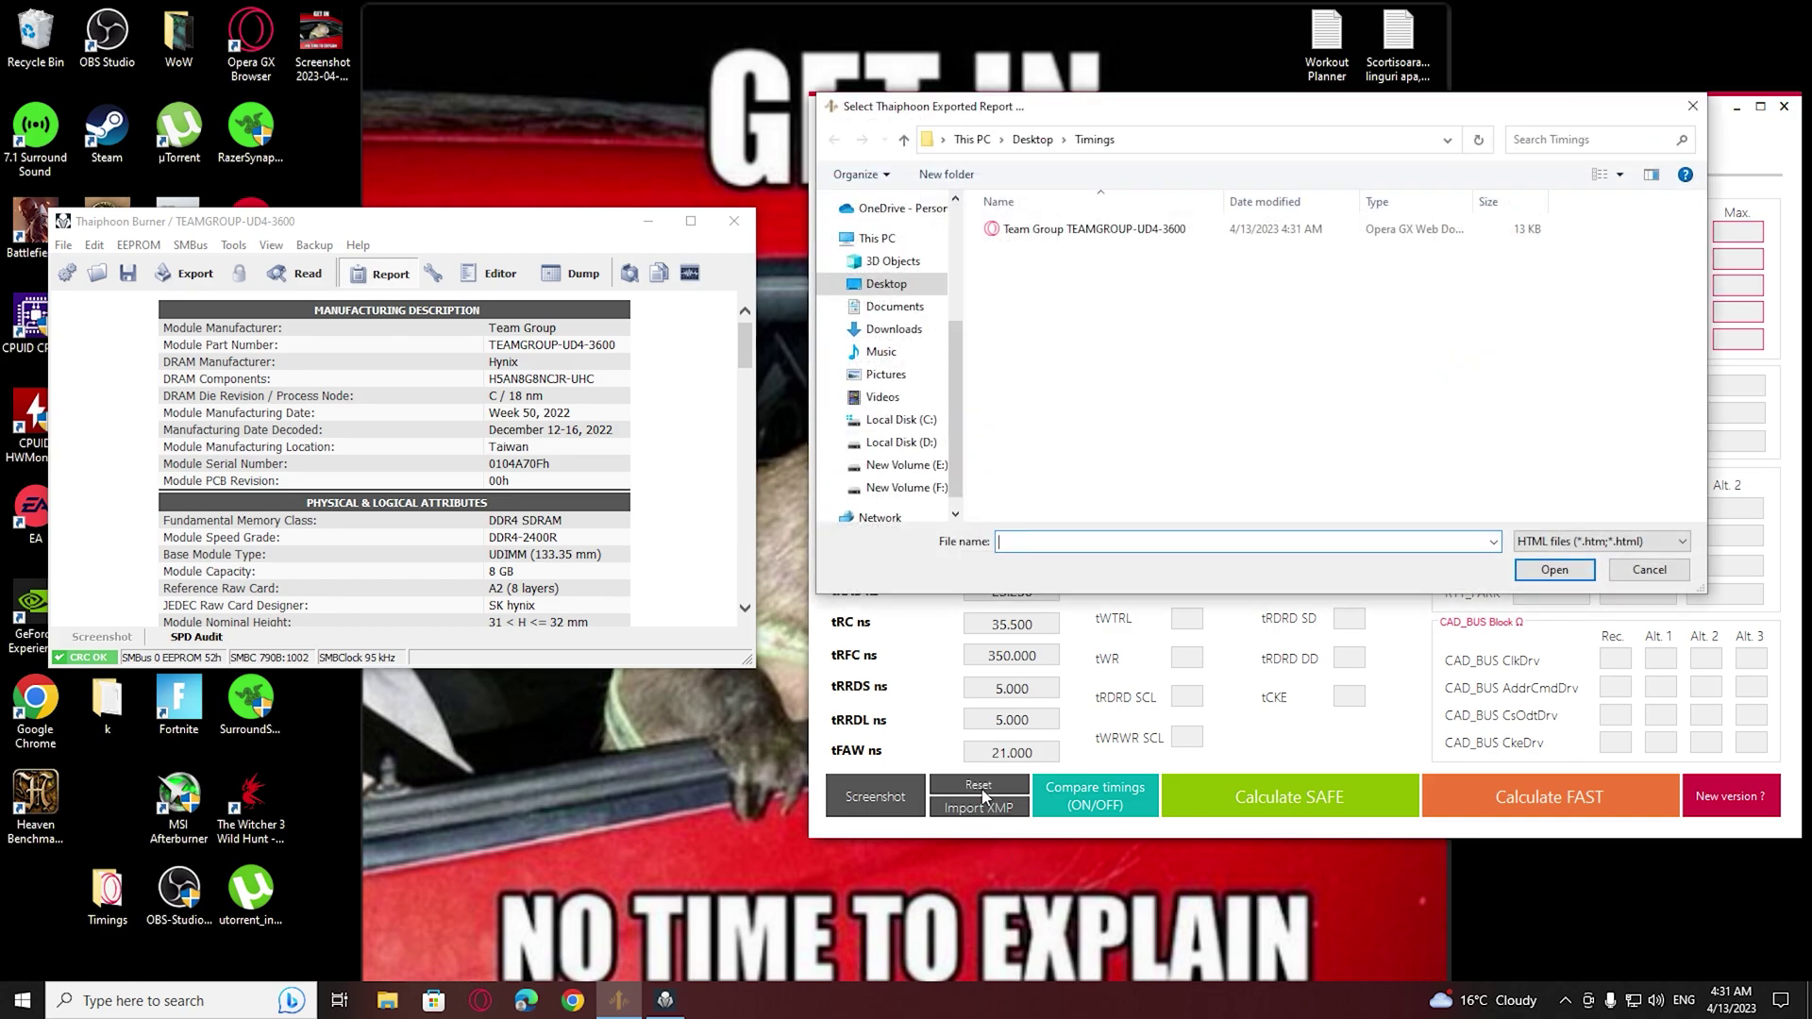
click(872, 285)
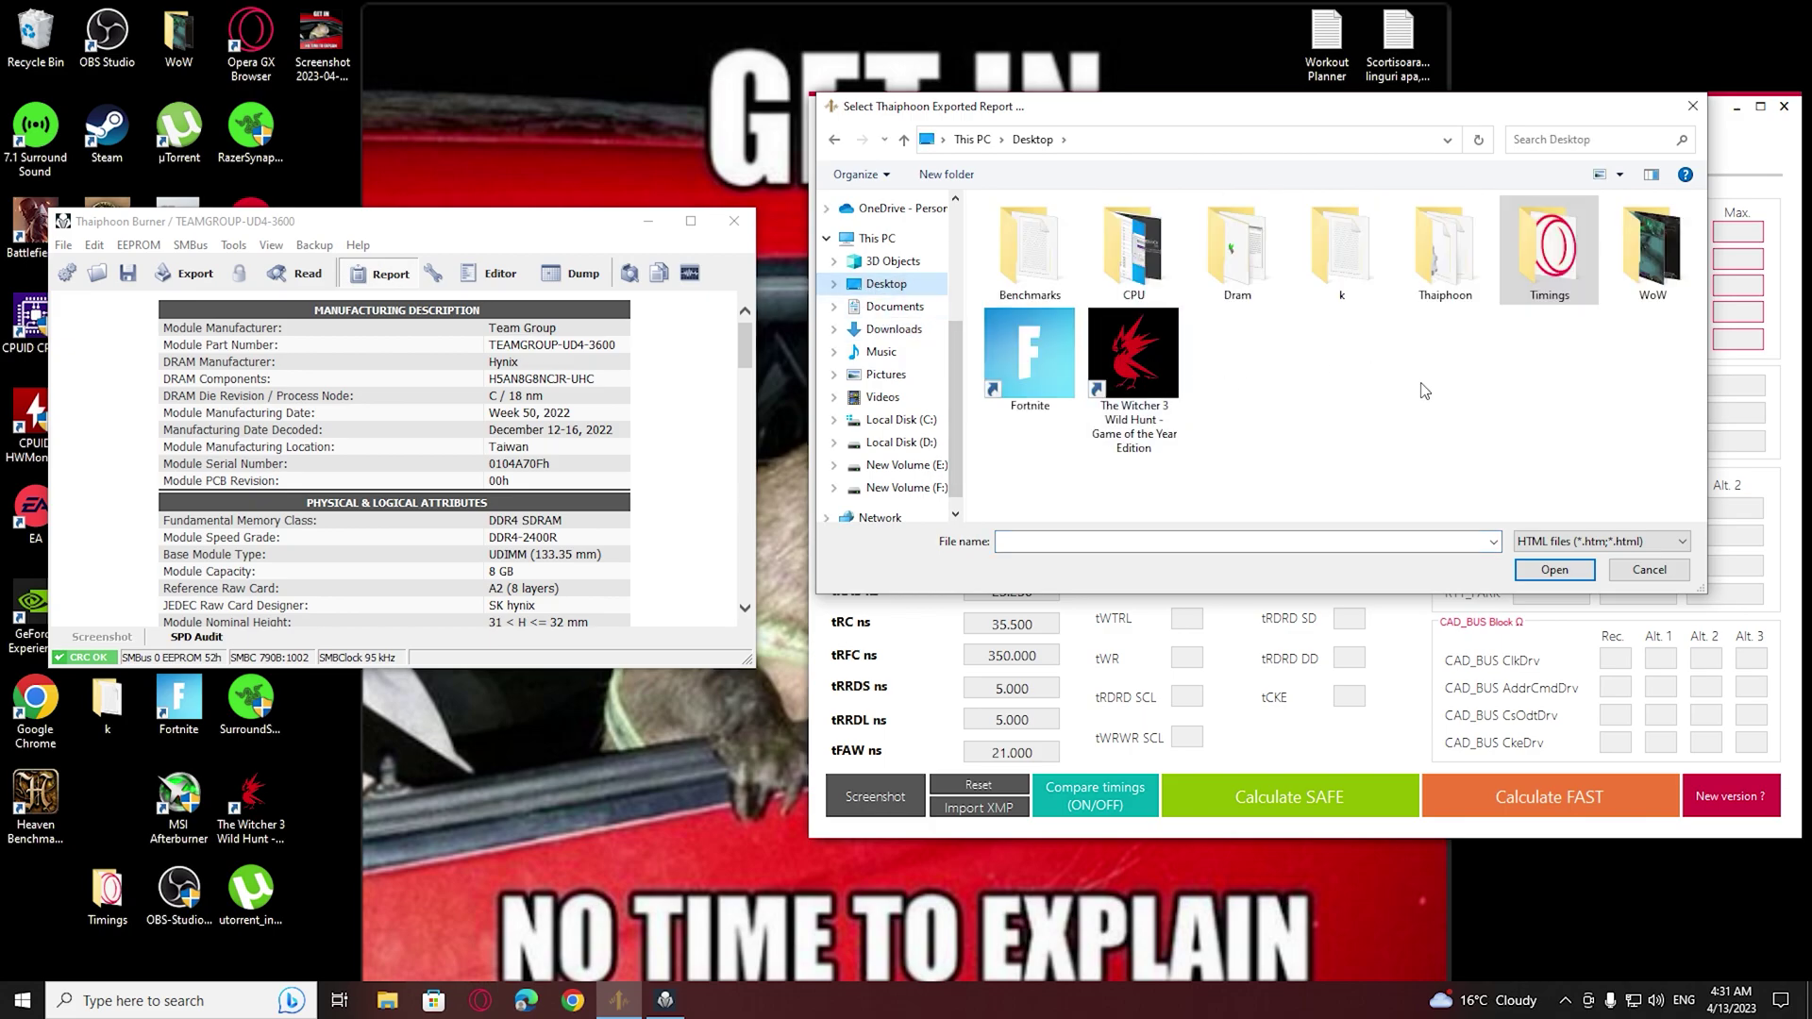
double_click(1536, 311)
click(1109, 231)
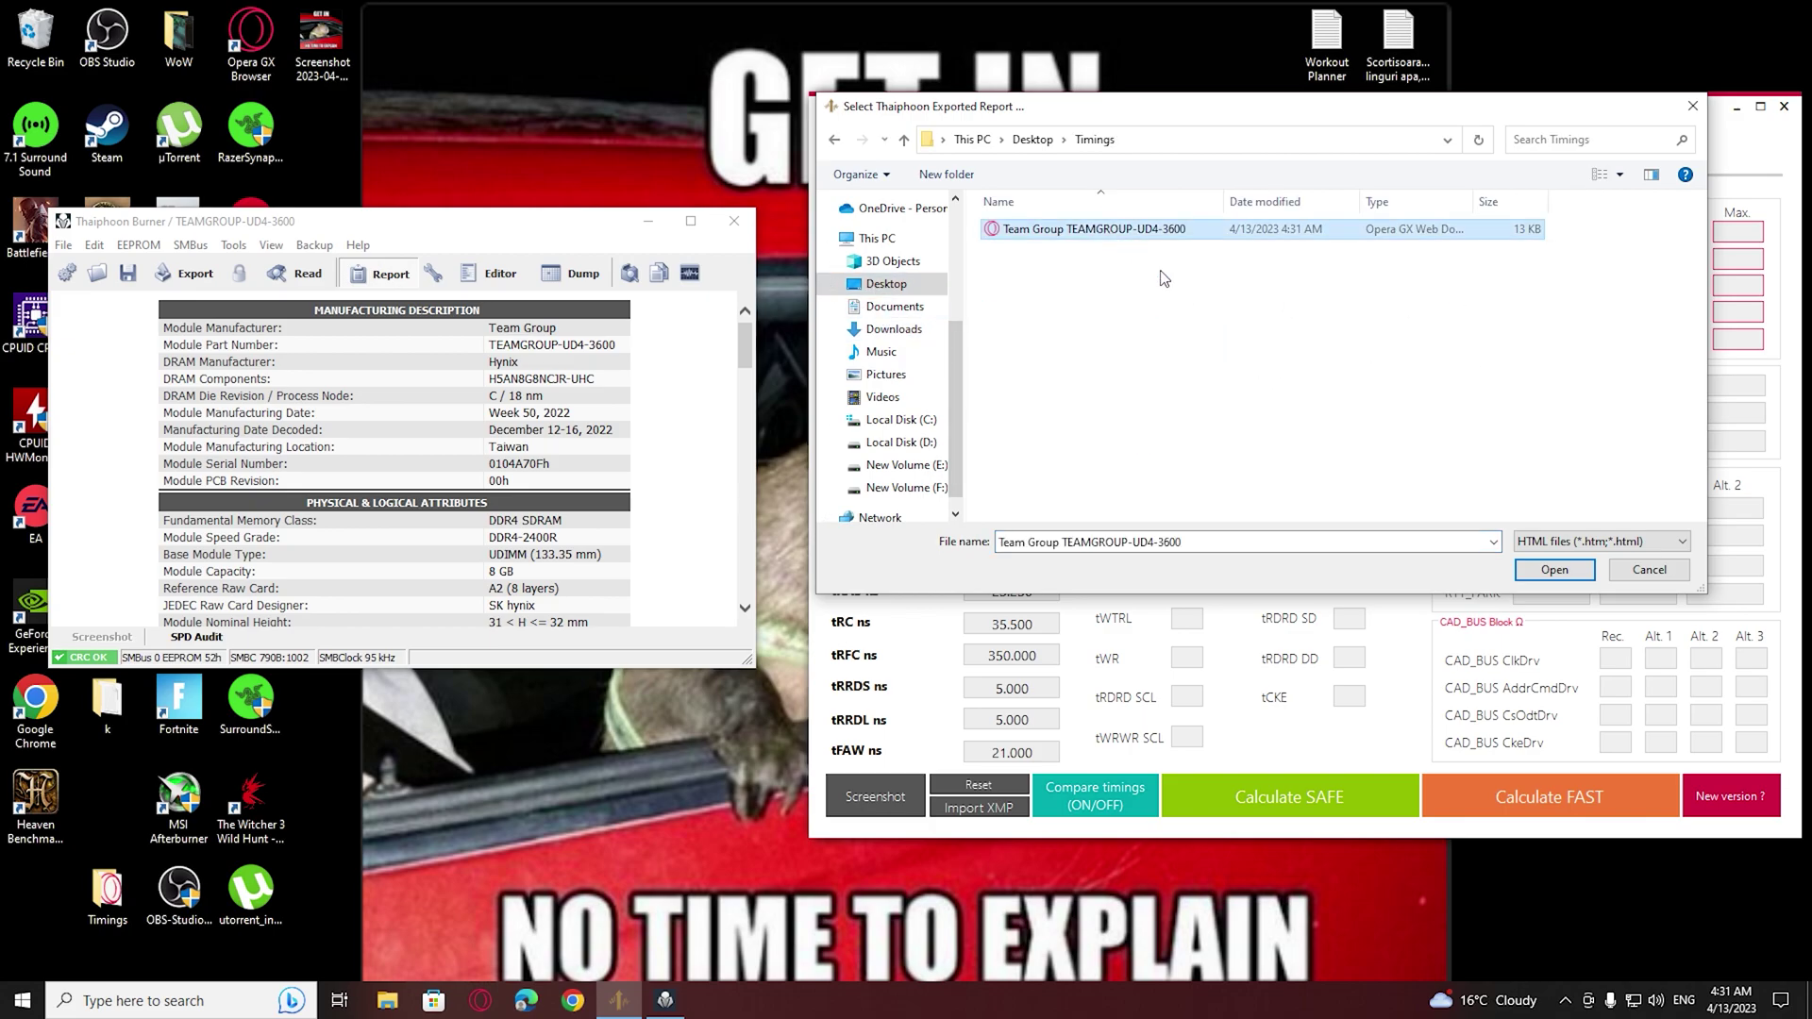
click(1554, 570)
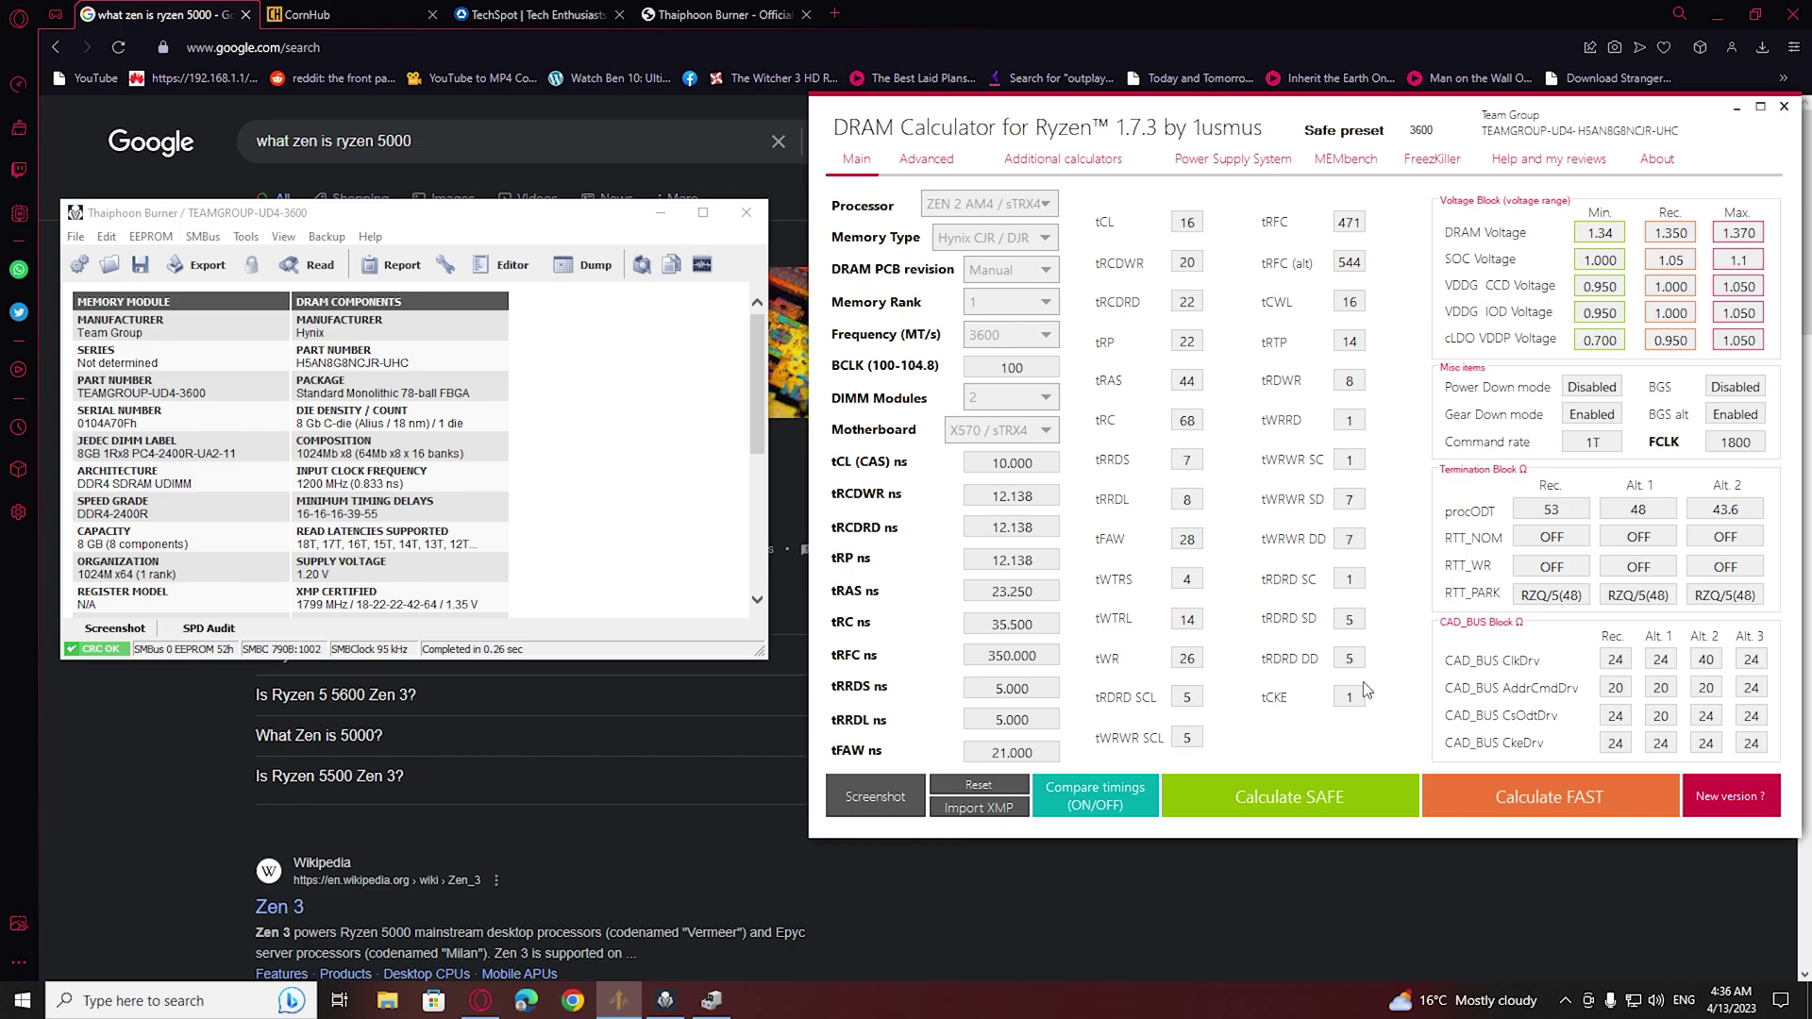
Calculate the SAFE 3600 preset, snip the calculator window's timings, and restart the PC
click(1274, 816)
click(1783, 1010)
click(1625, 937)
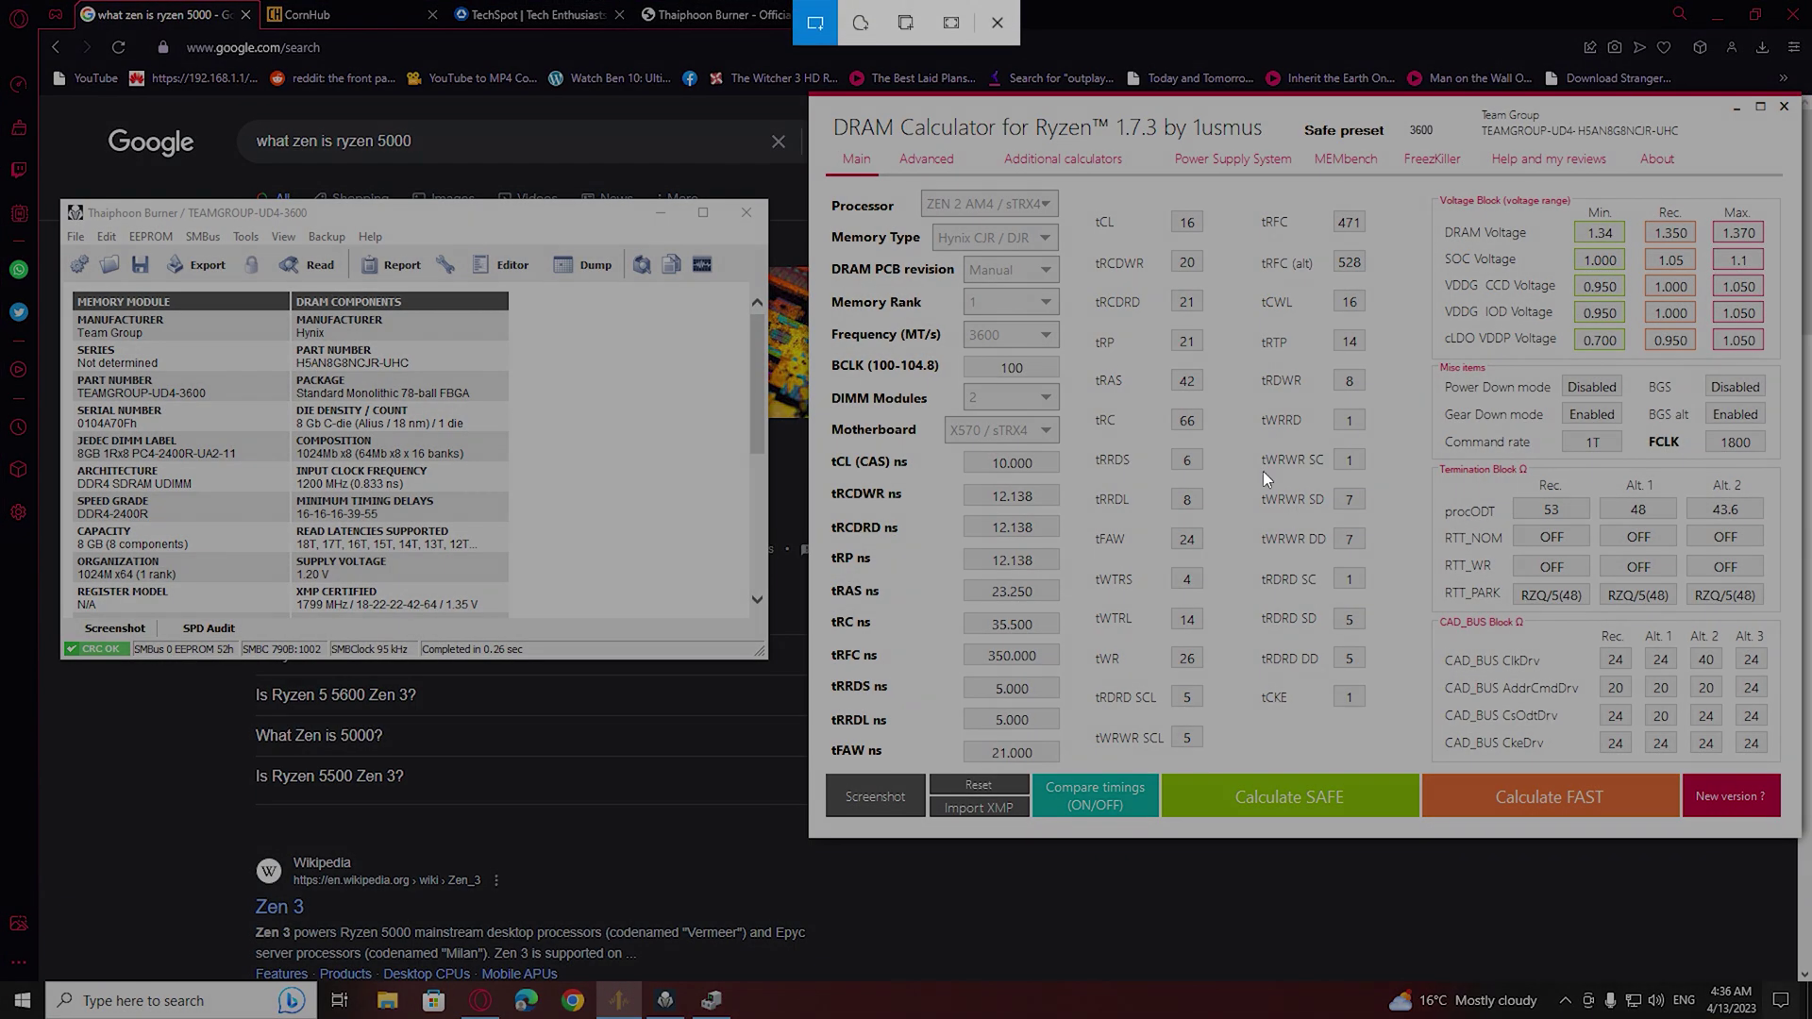
drag(807, 94, 1802, 834)
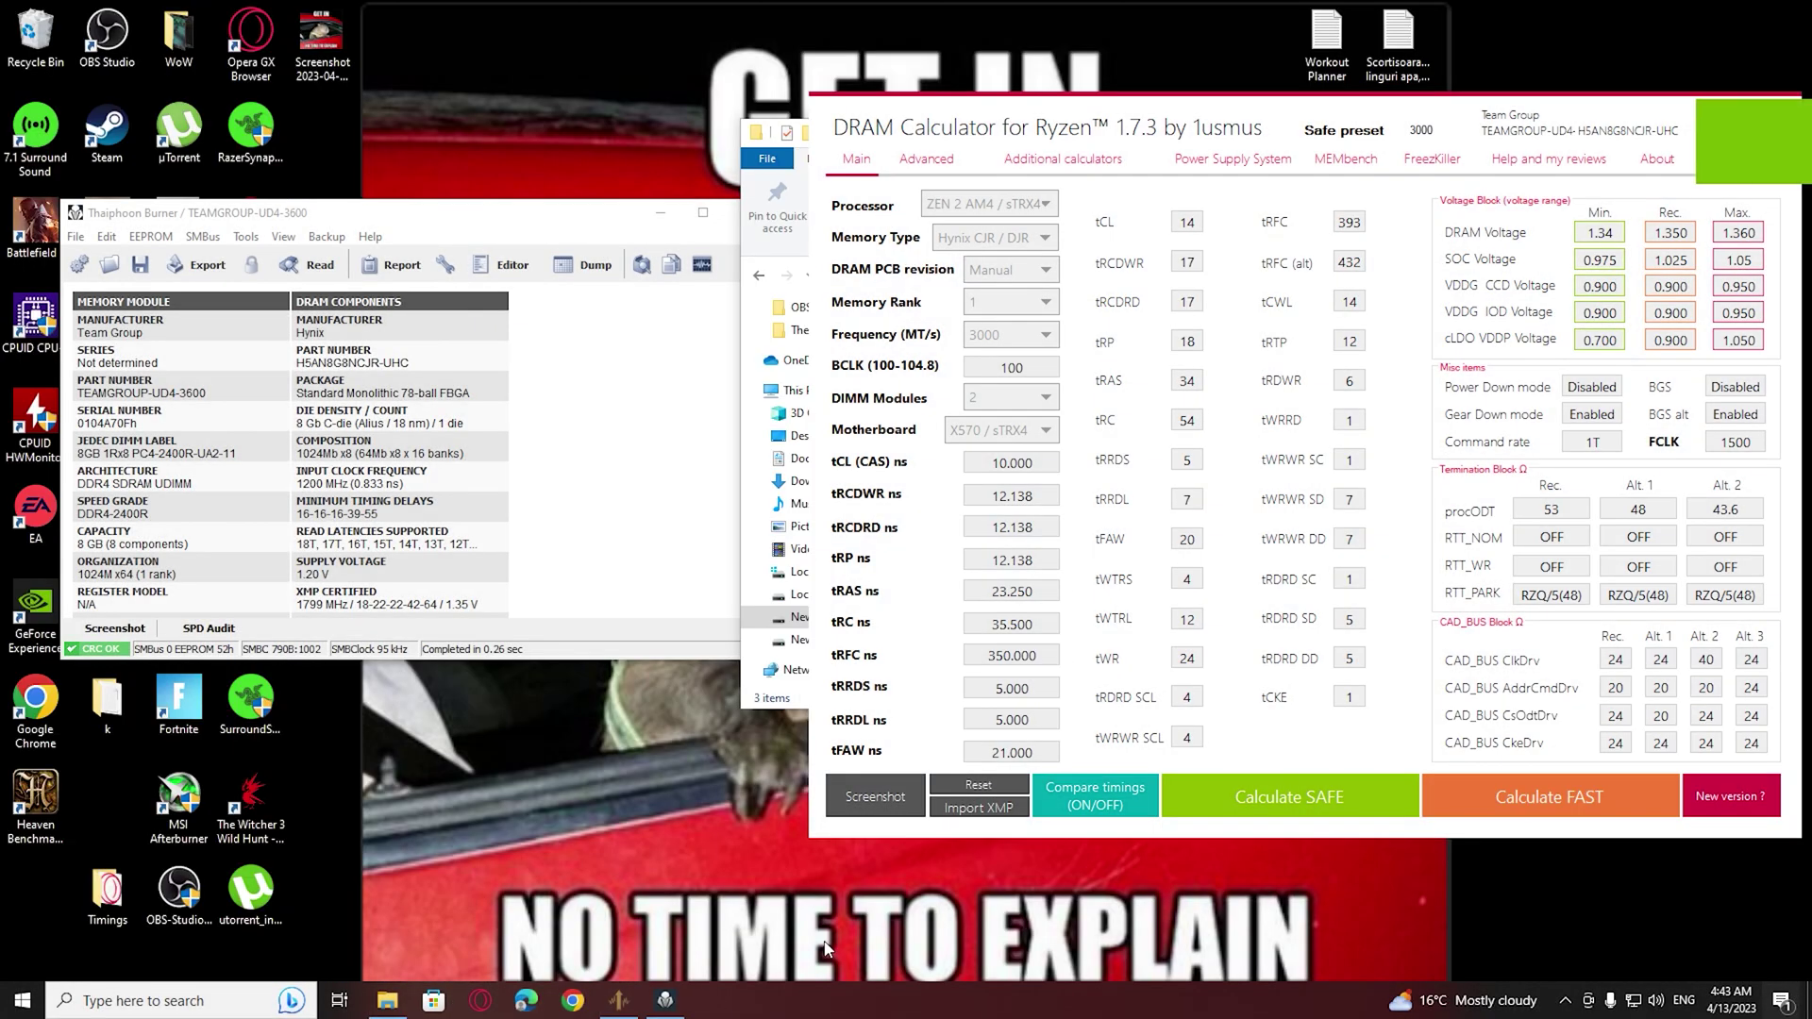
click(23, 999)
click(27, 957)
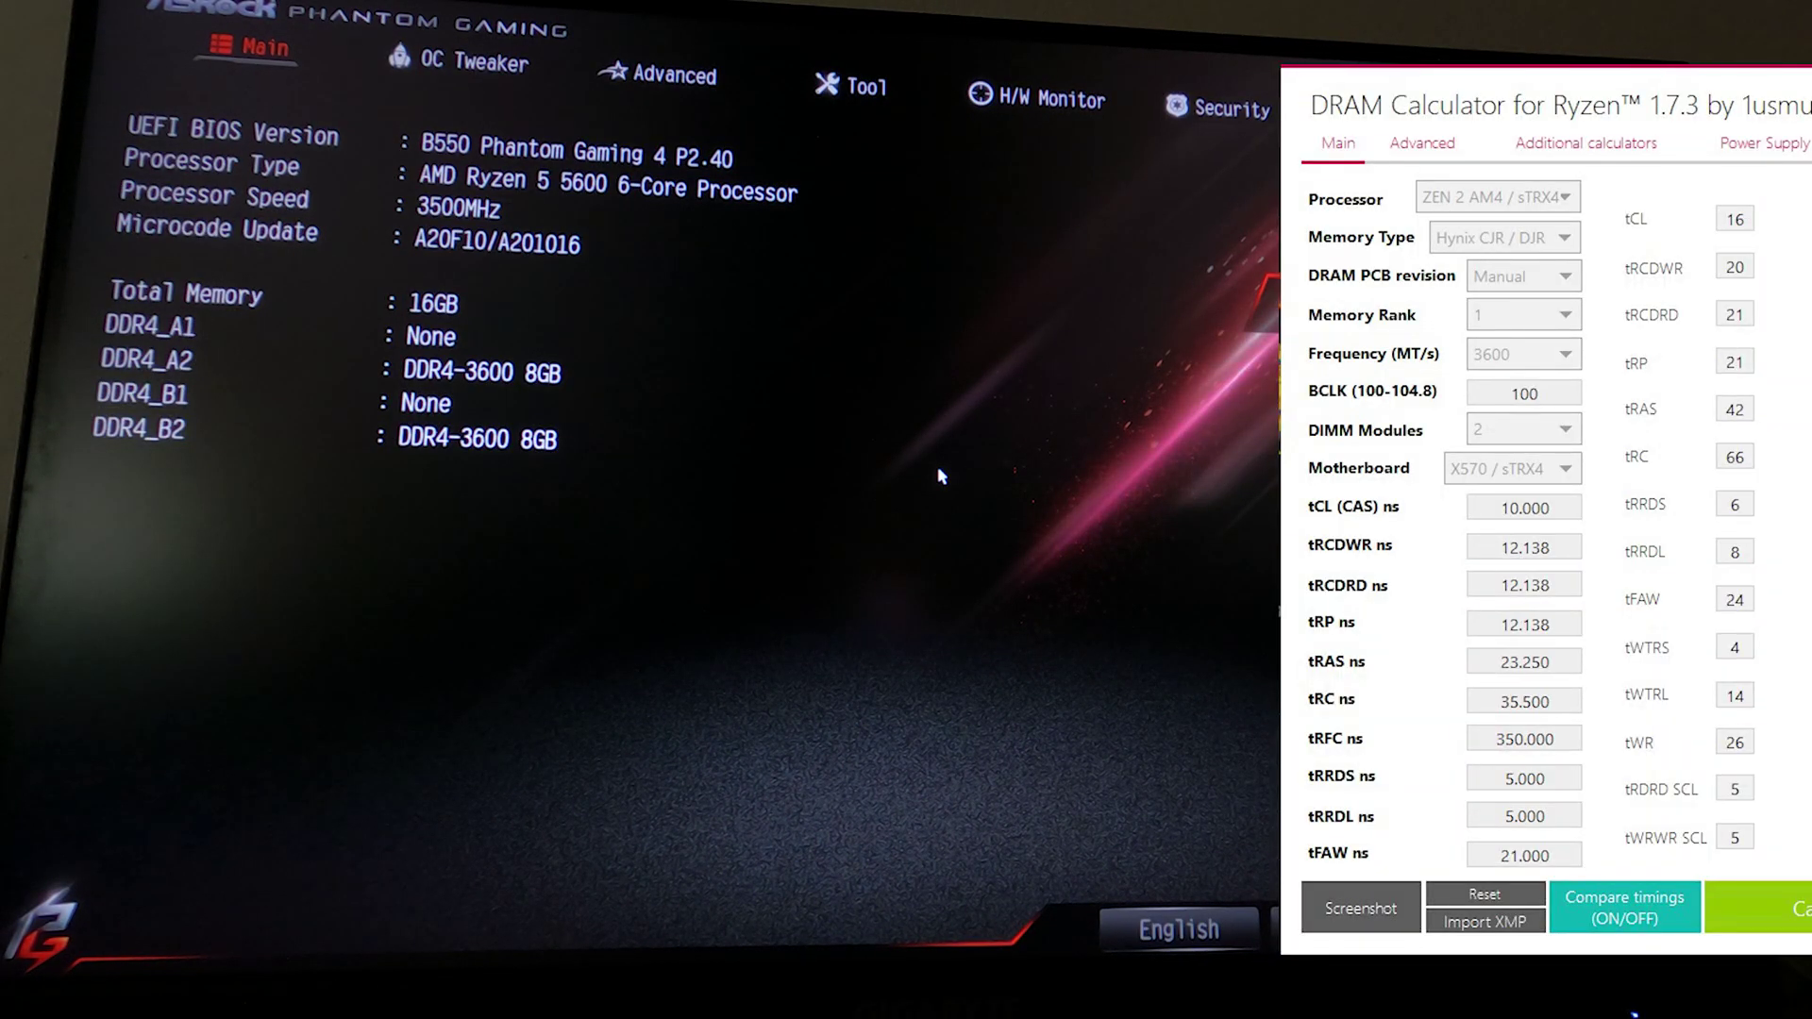
On the OC Tweaker page, leave Load XMP Setting on Auto
key(Right)
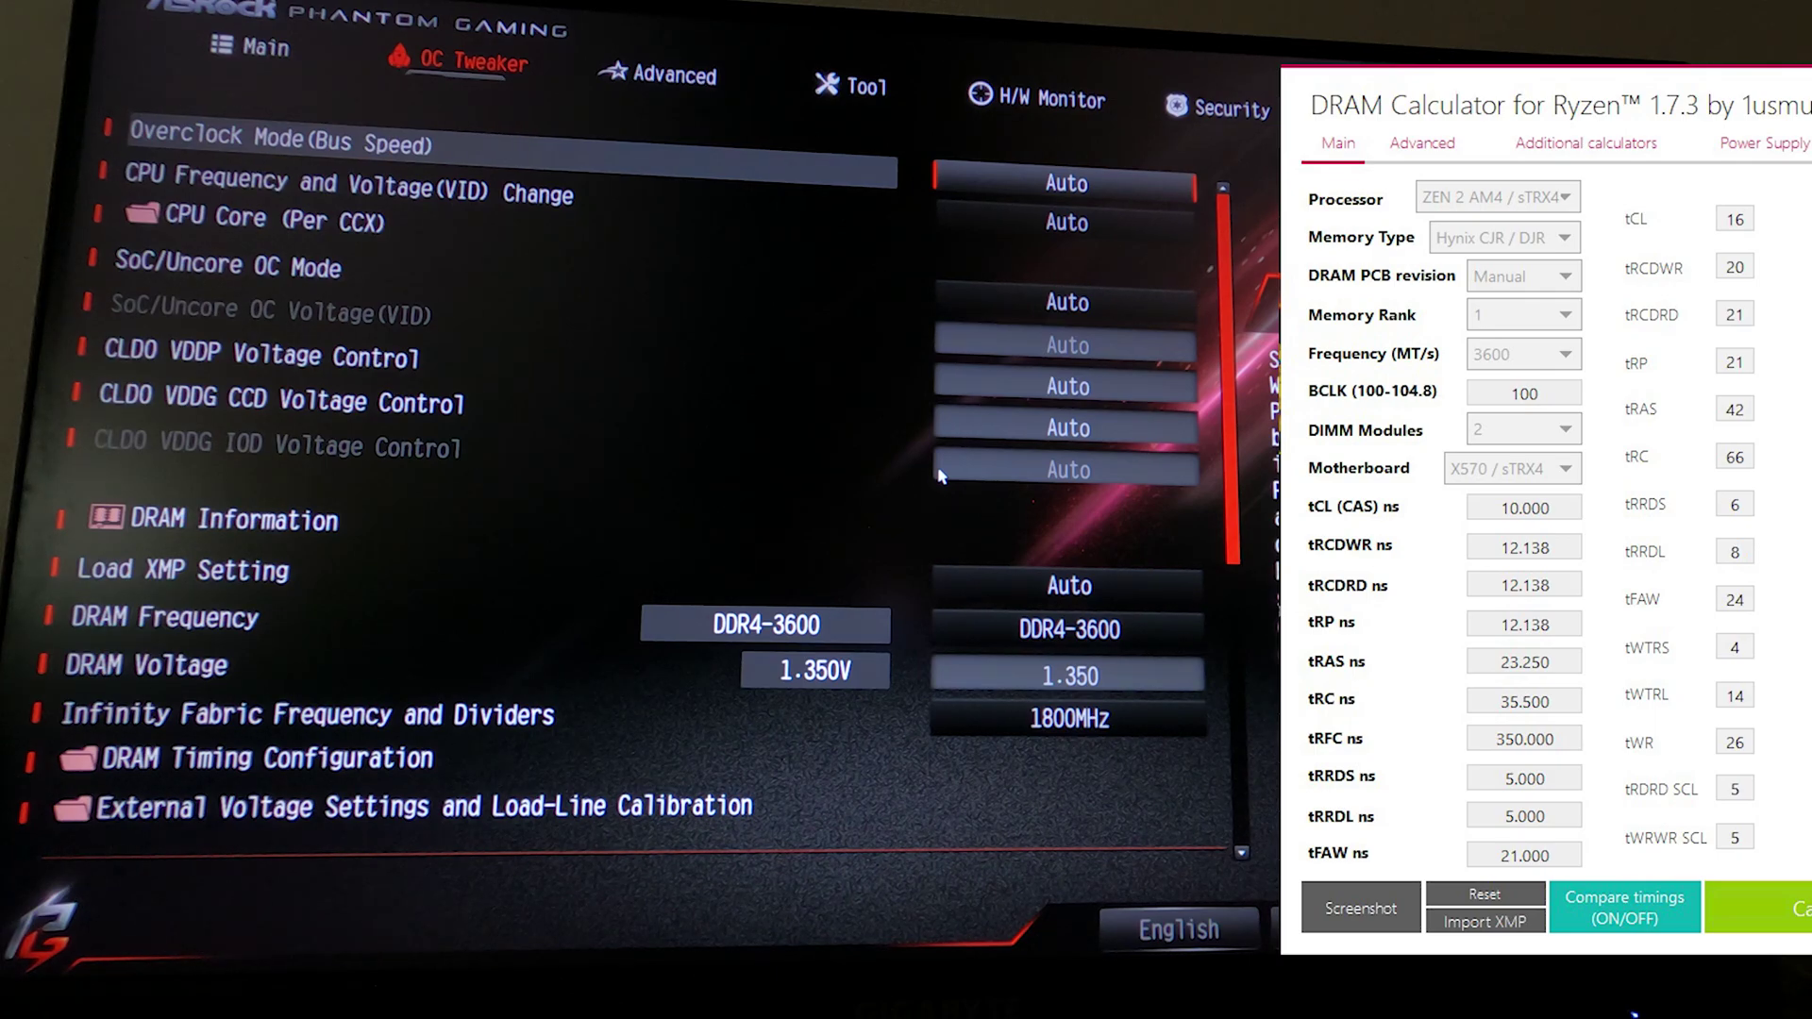
key(Down)
key(Down)
key(Down)
key(Down)
key(Down)
key(Down)
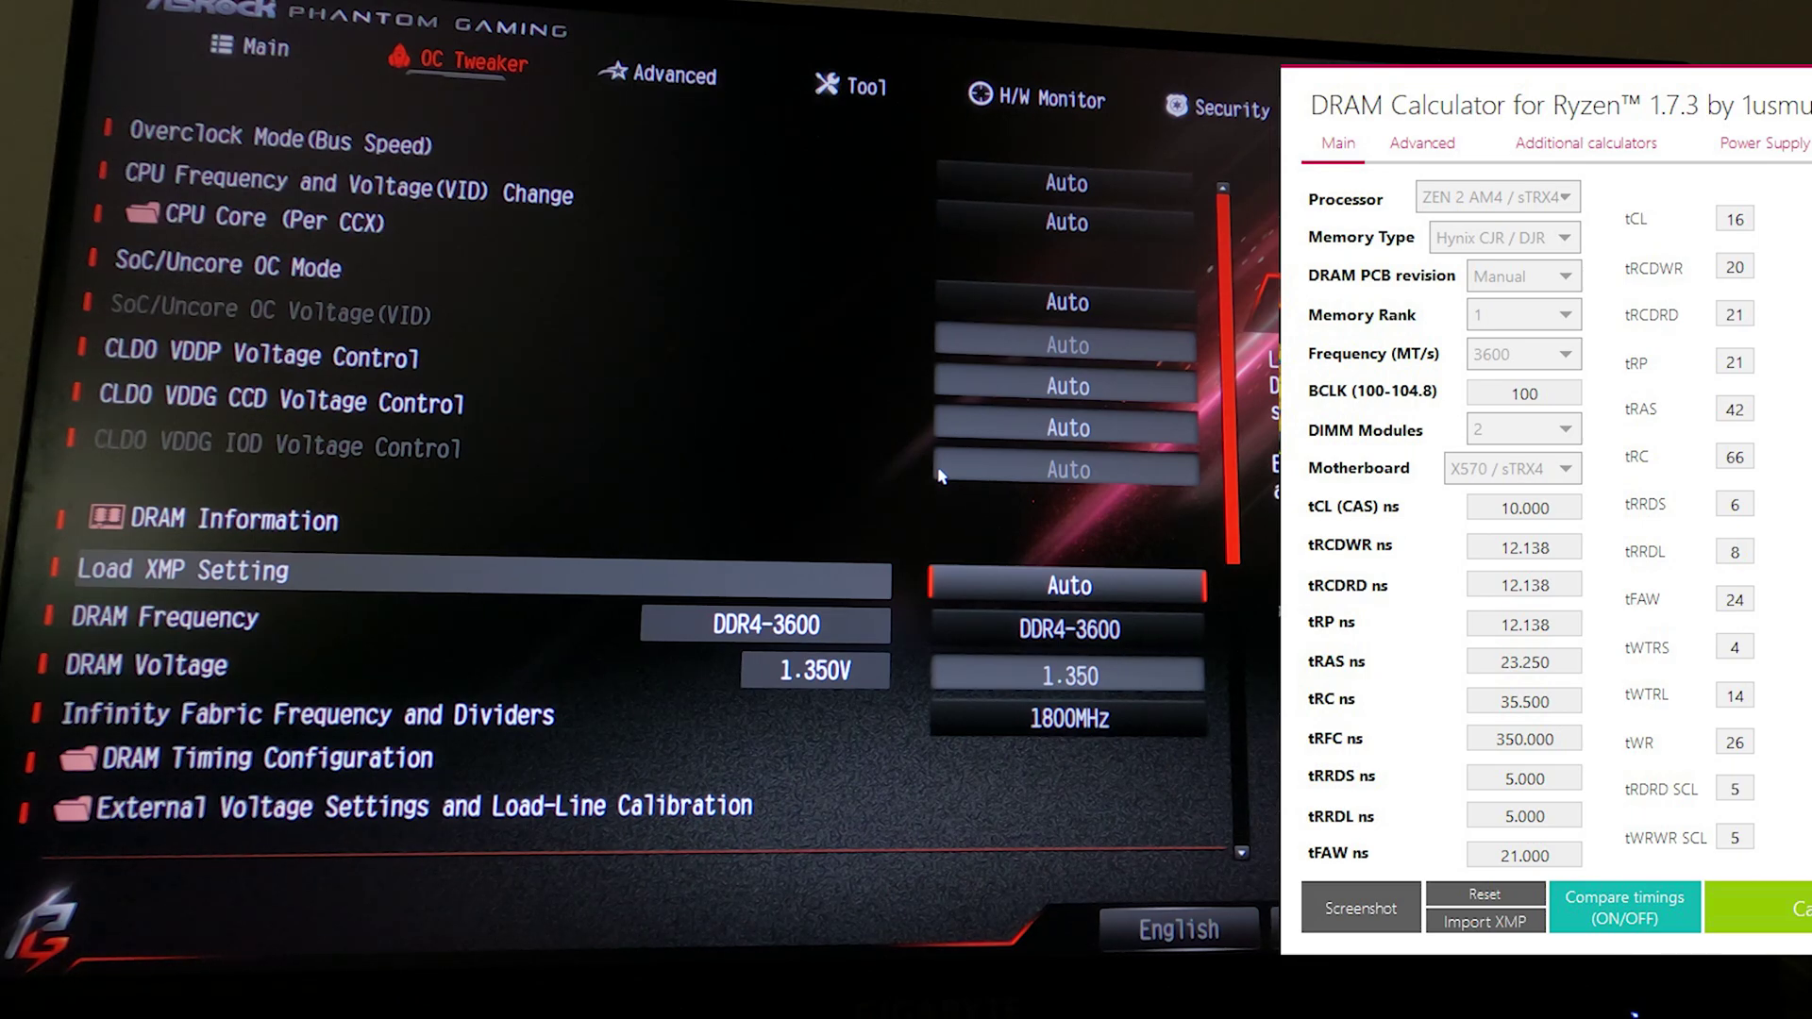
key(Return)
key(Down)
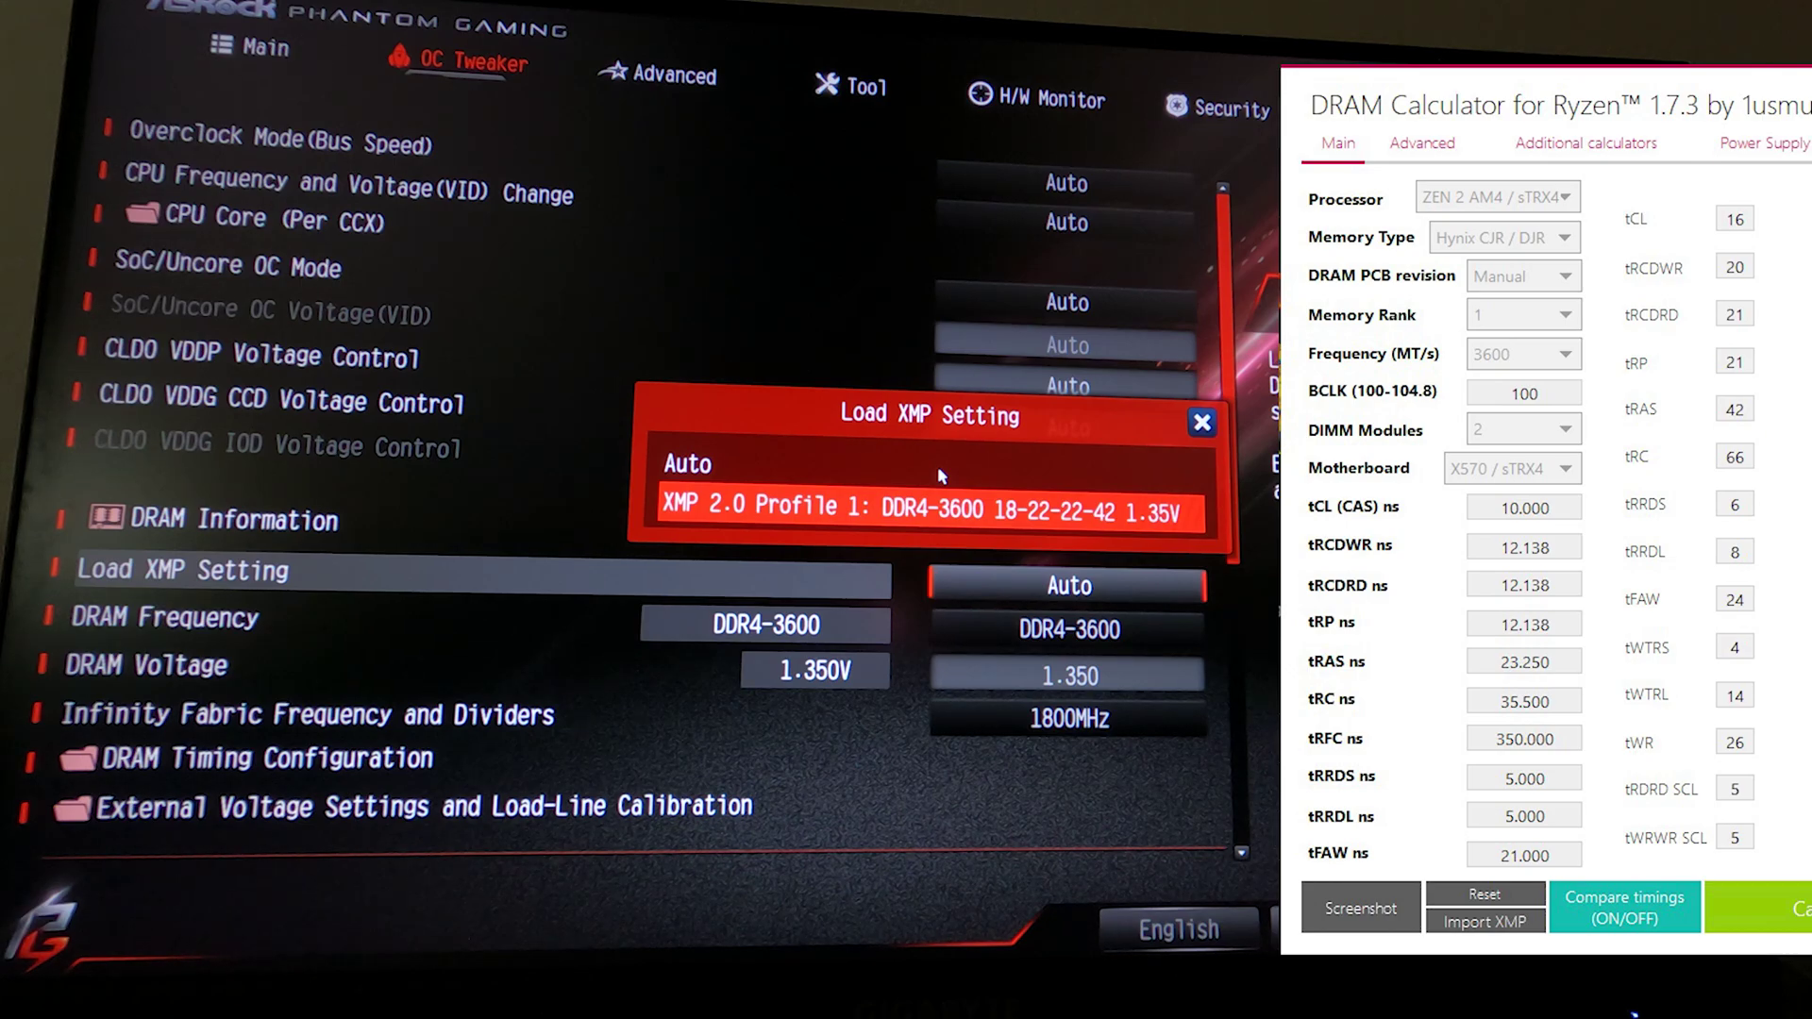
key(Up)
key(Return)
Set DRAM Frequency to DDR4-3600 and start editing DRAM Voltage for 1.350 V
key(Down)
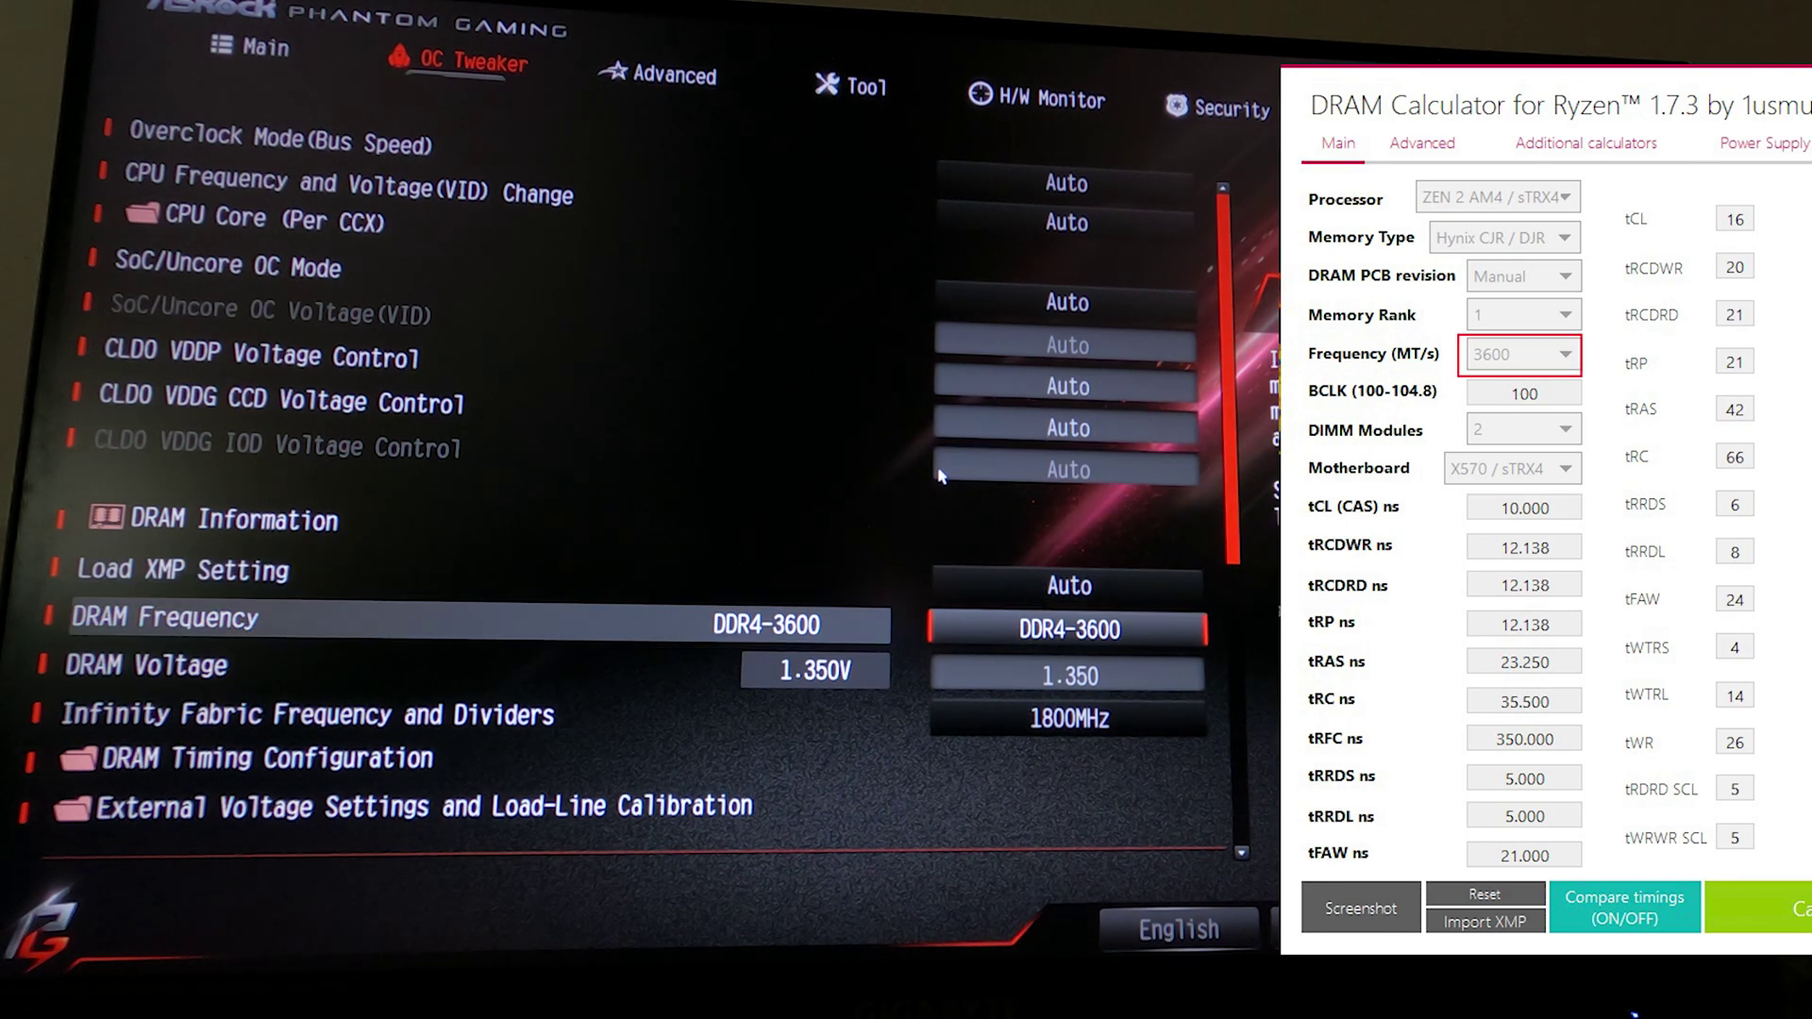
key(Return)
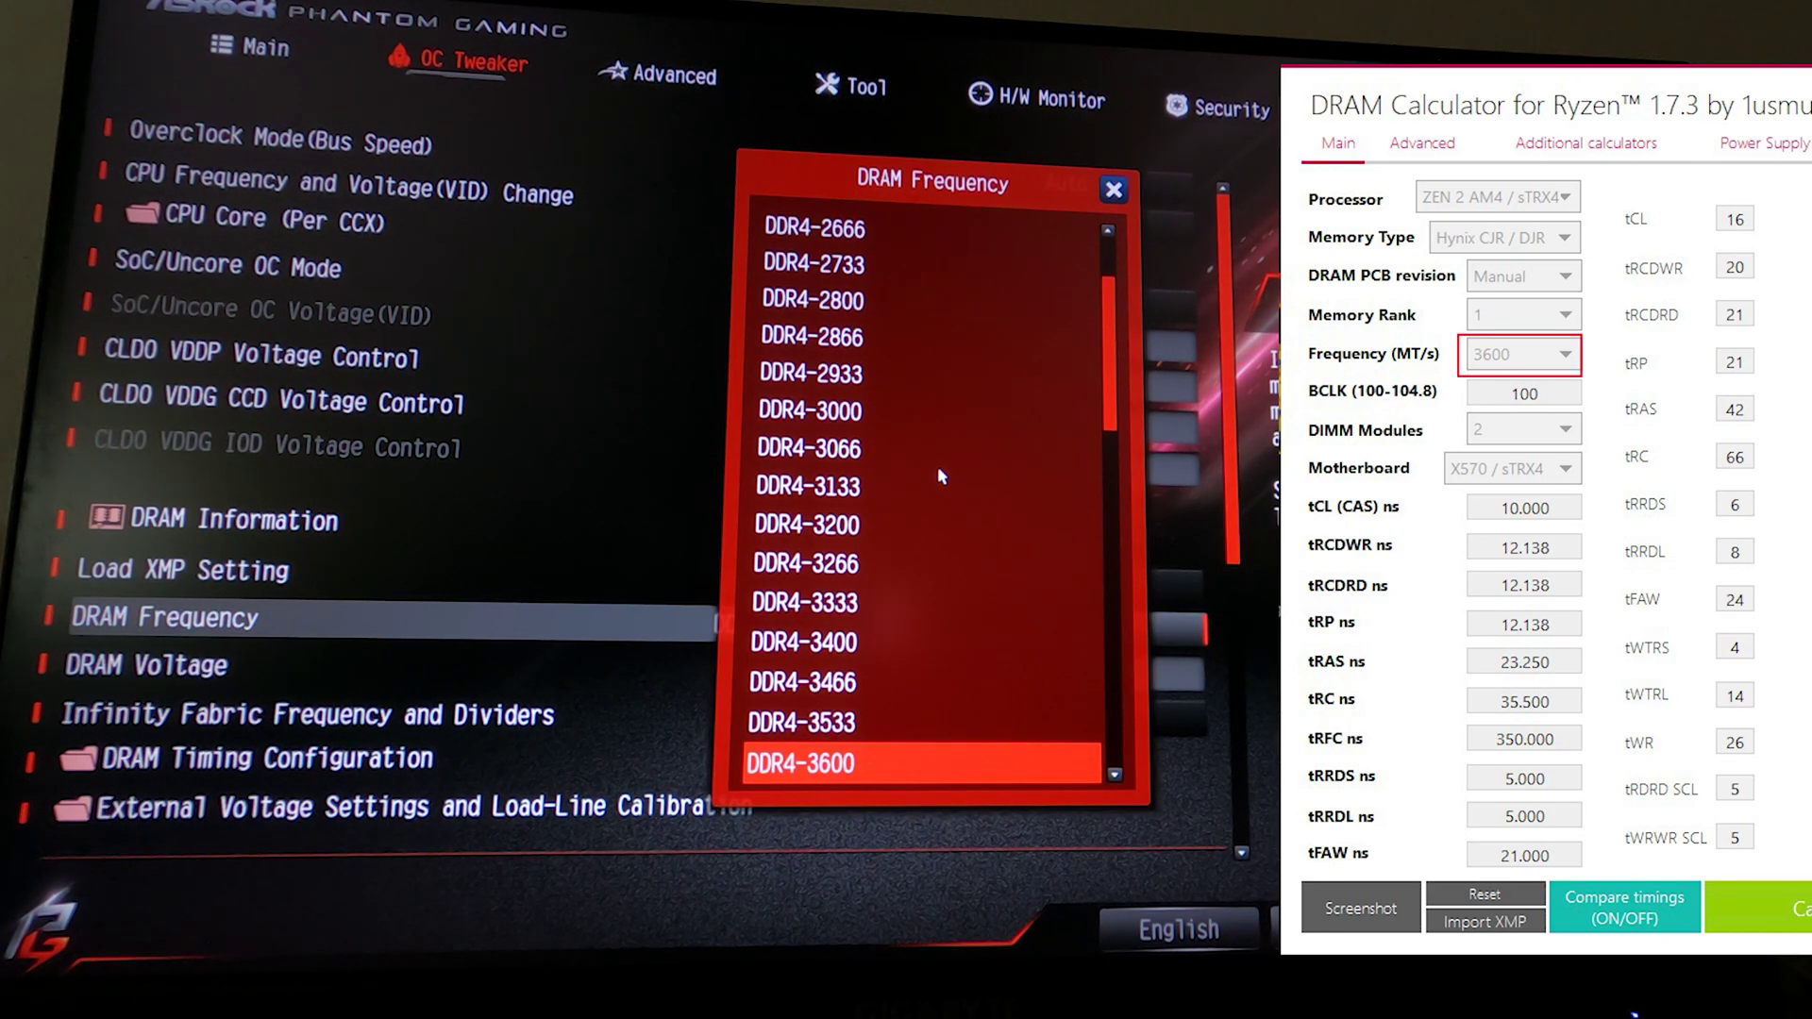
key(Down)
key(Up)
key(Return)
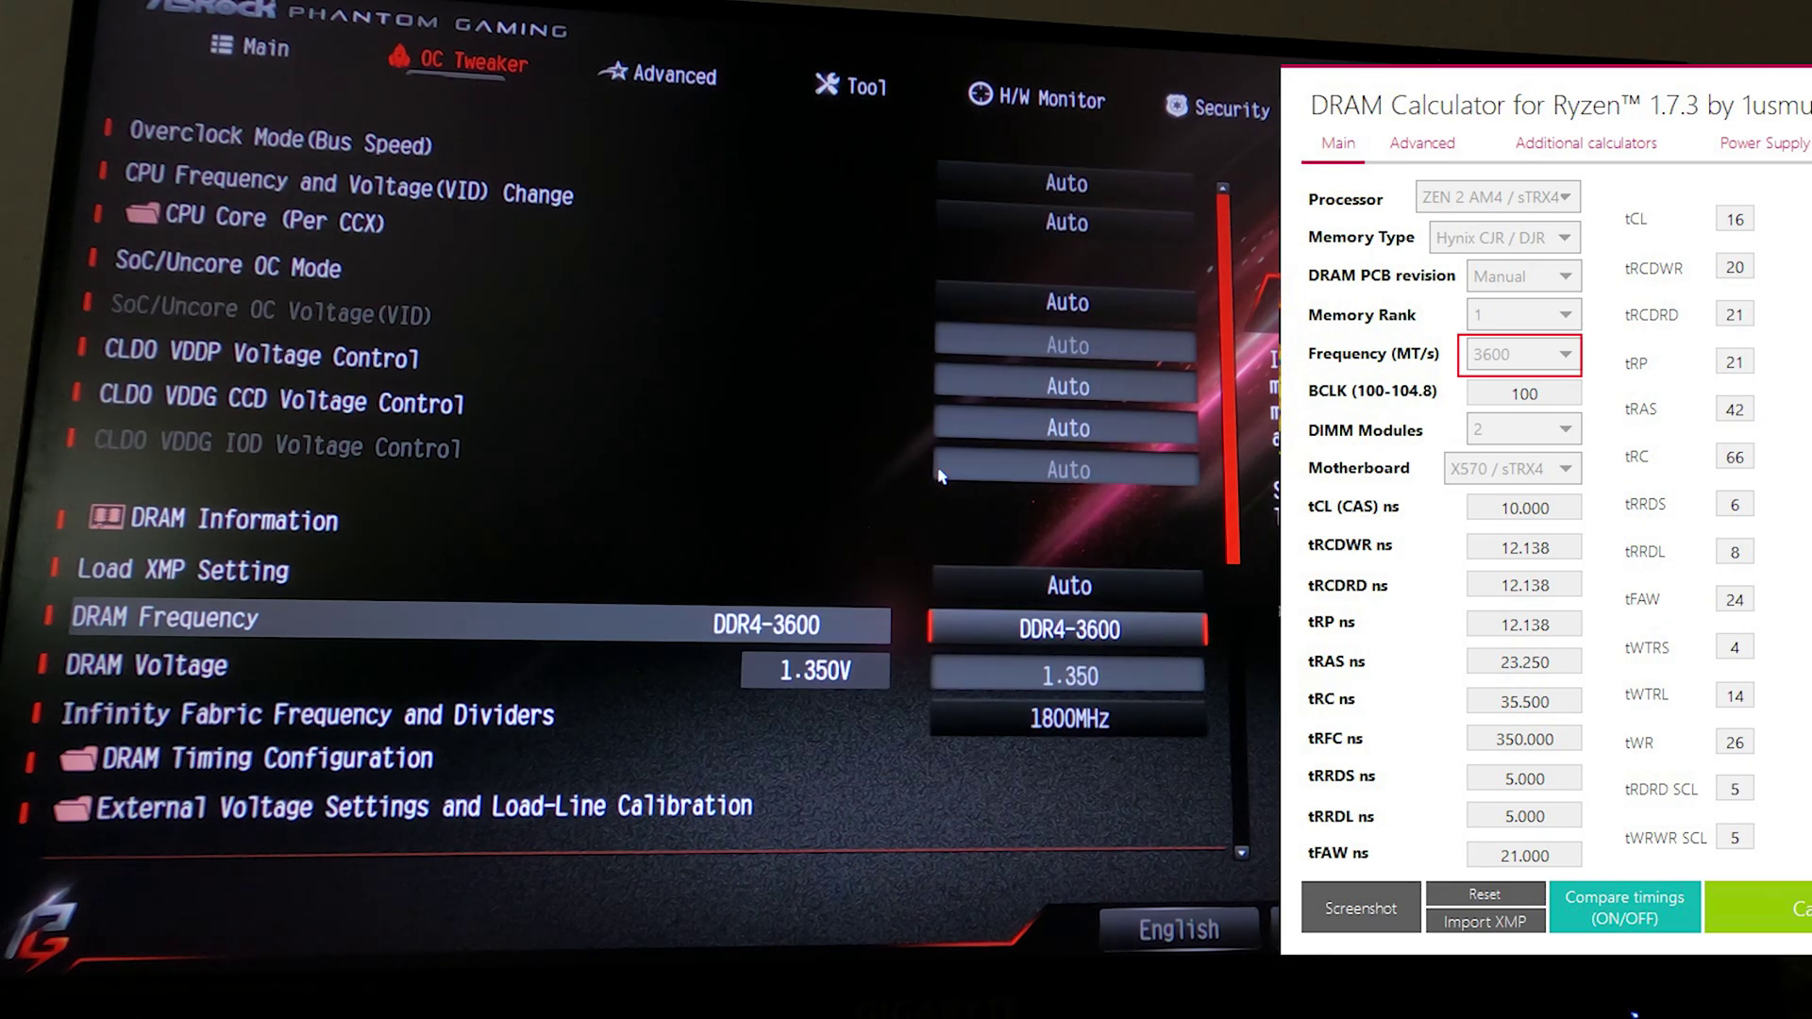
key(Down)
key(Return)
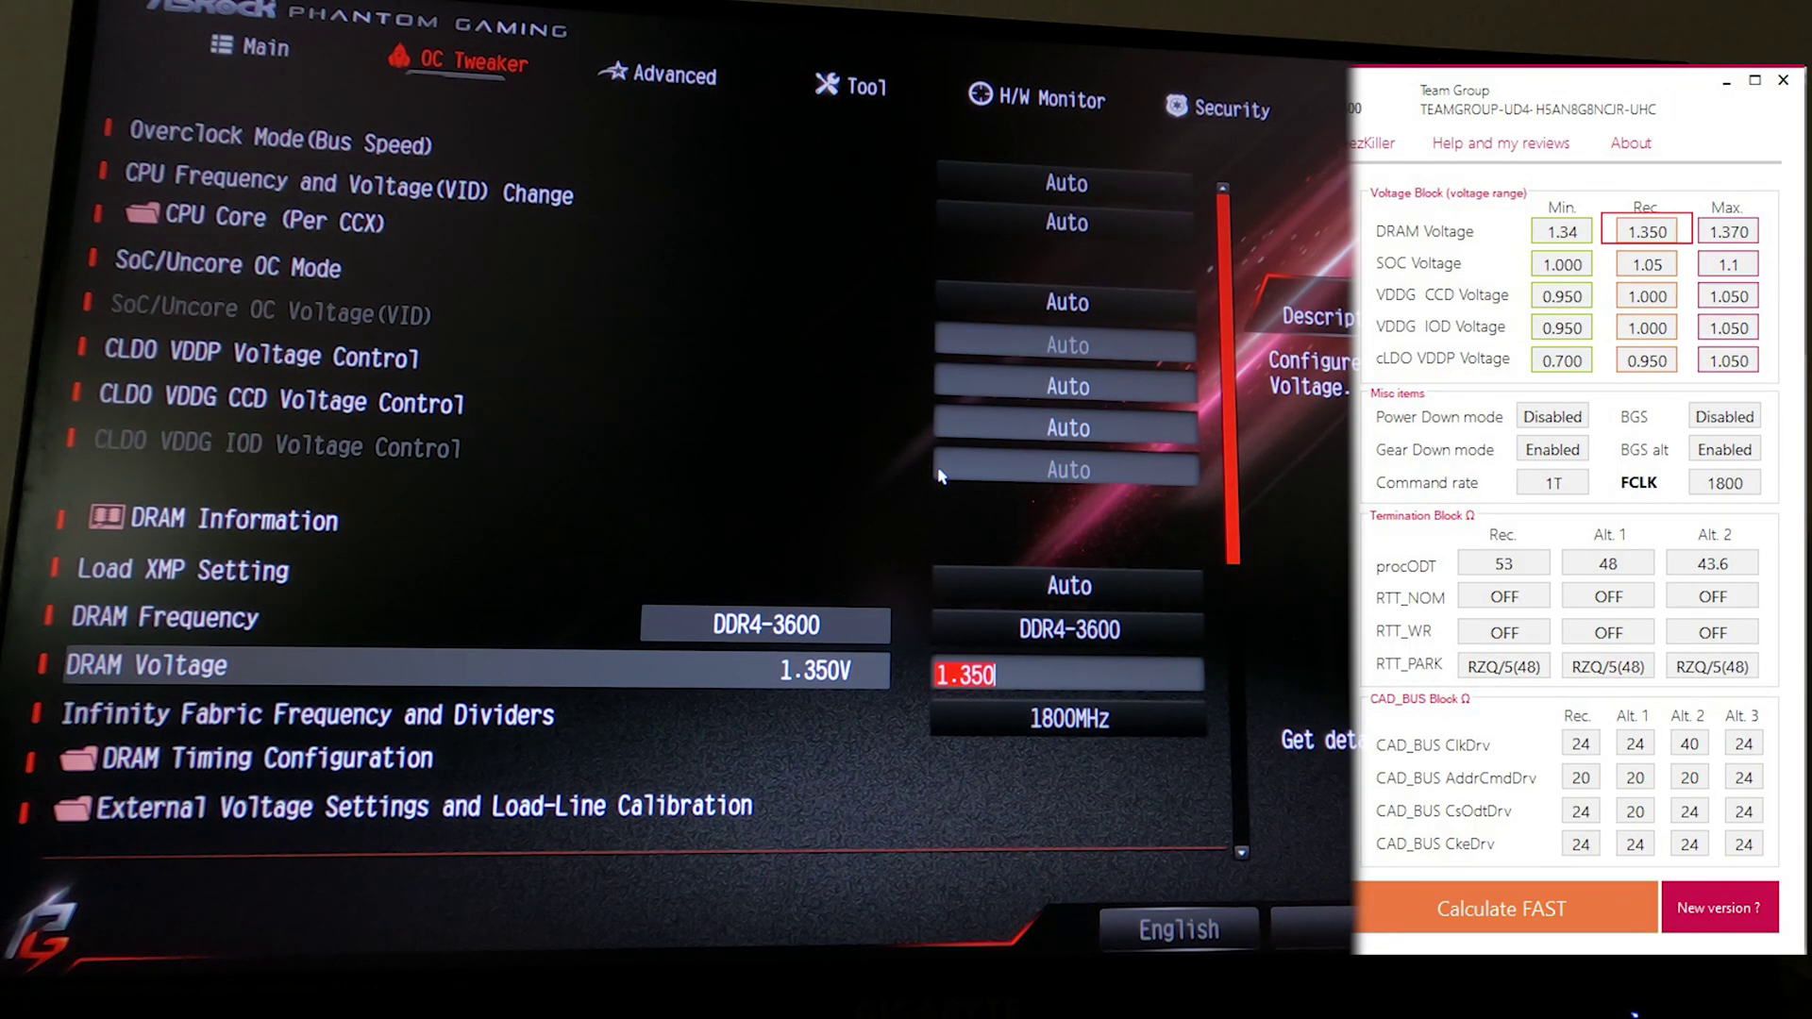